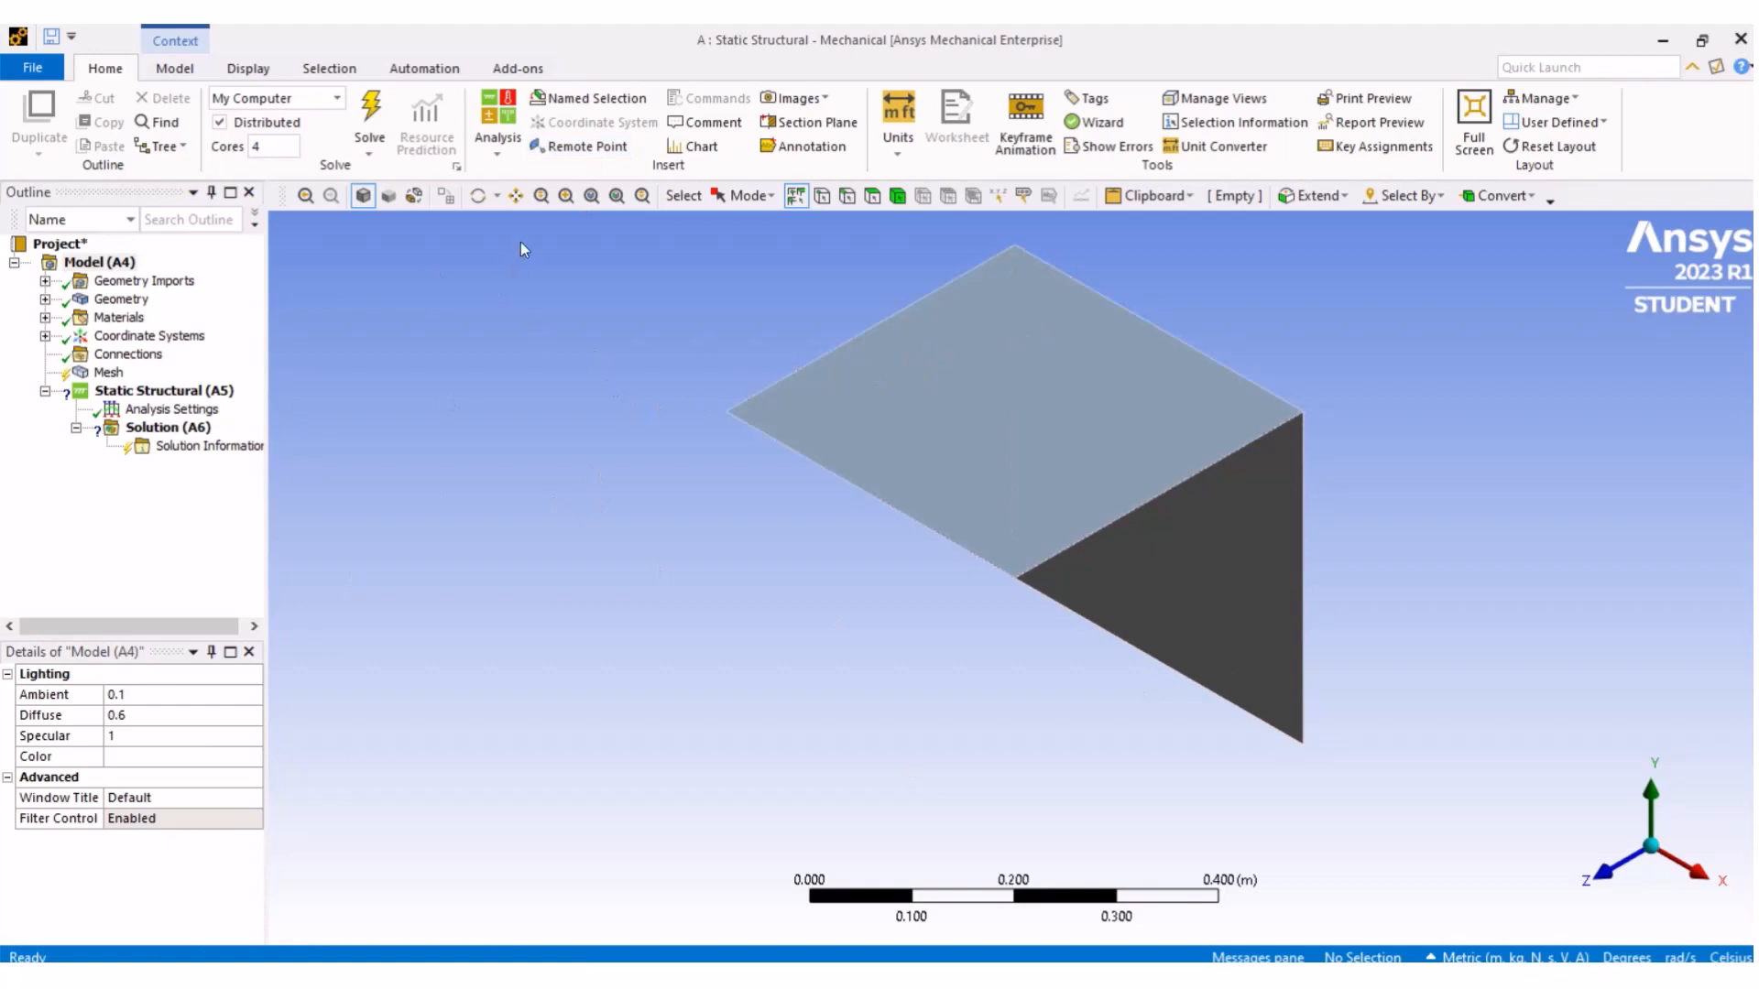
- Orbit the model, expand the geometry and inspect each of the two surface bodies
left_click(477, 195)
left_click_drag(890, 518, 787, 467)
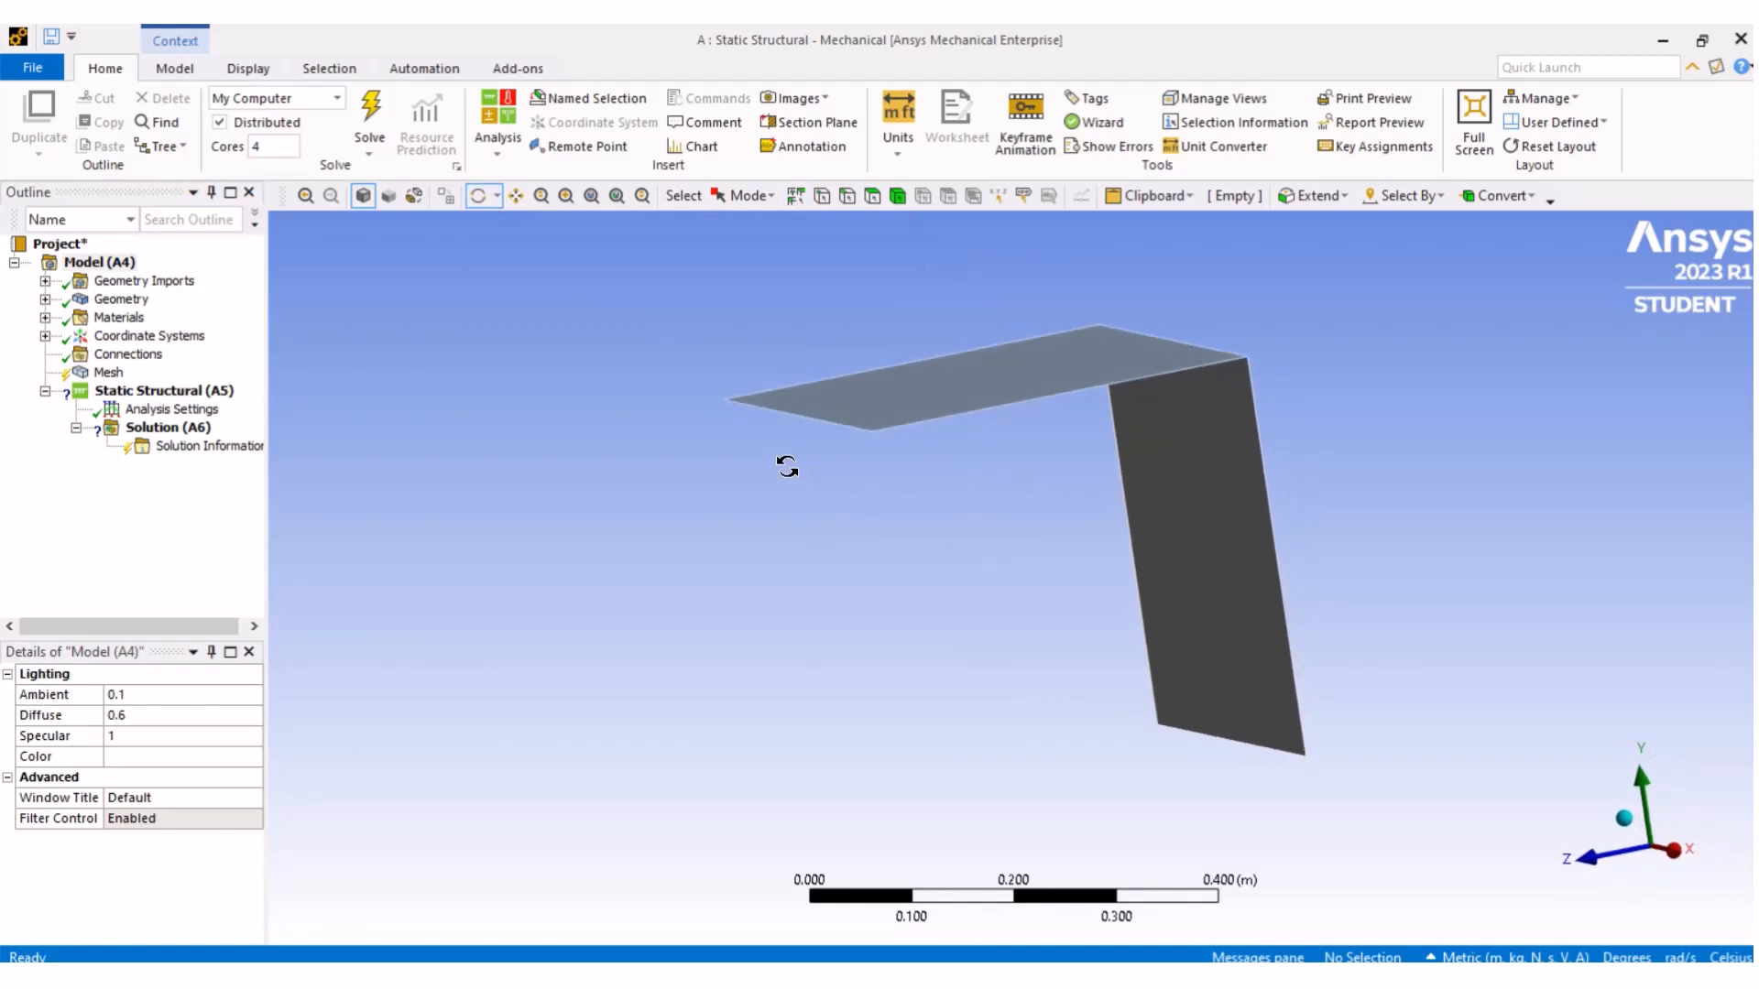
left_click(45, 298)
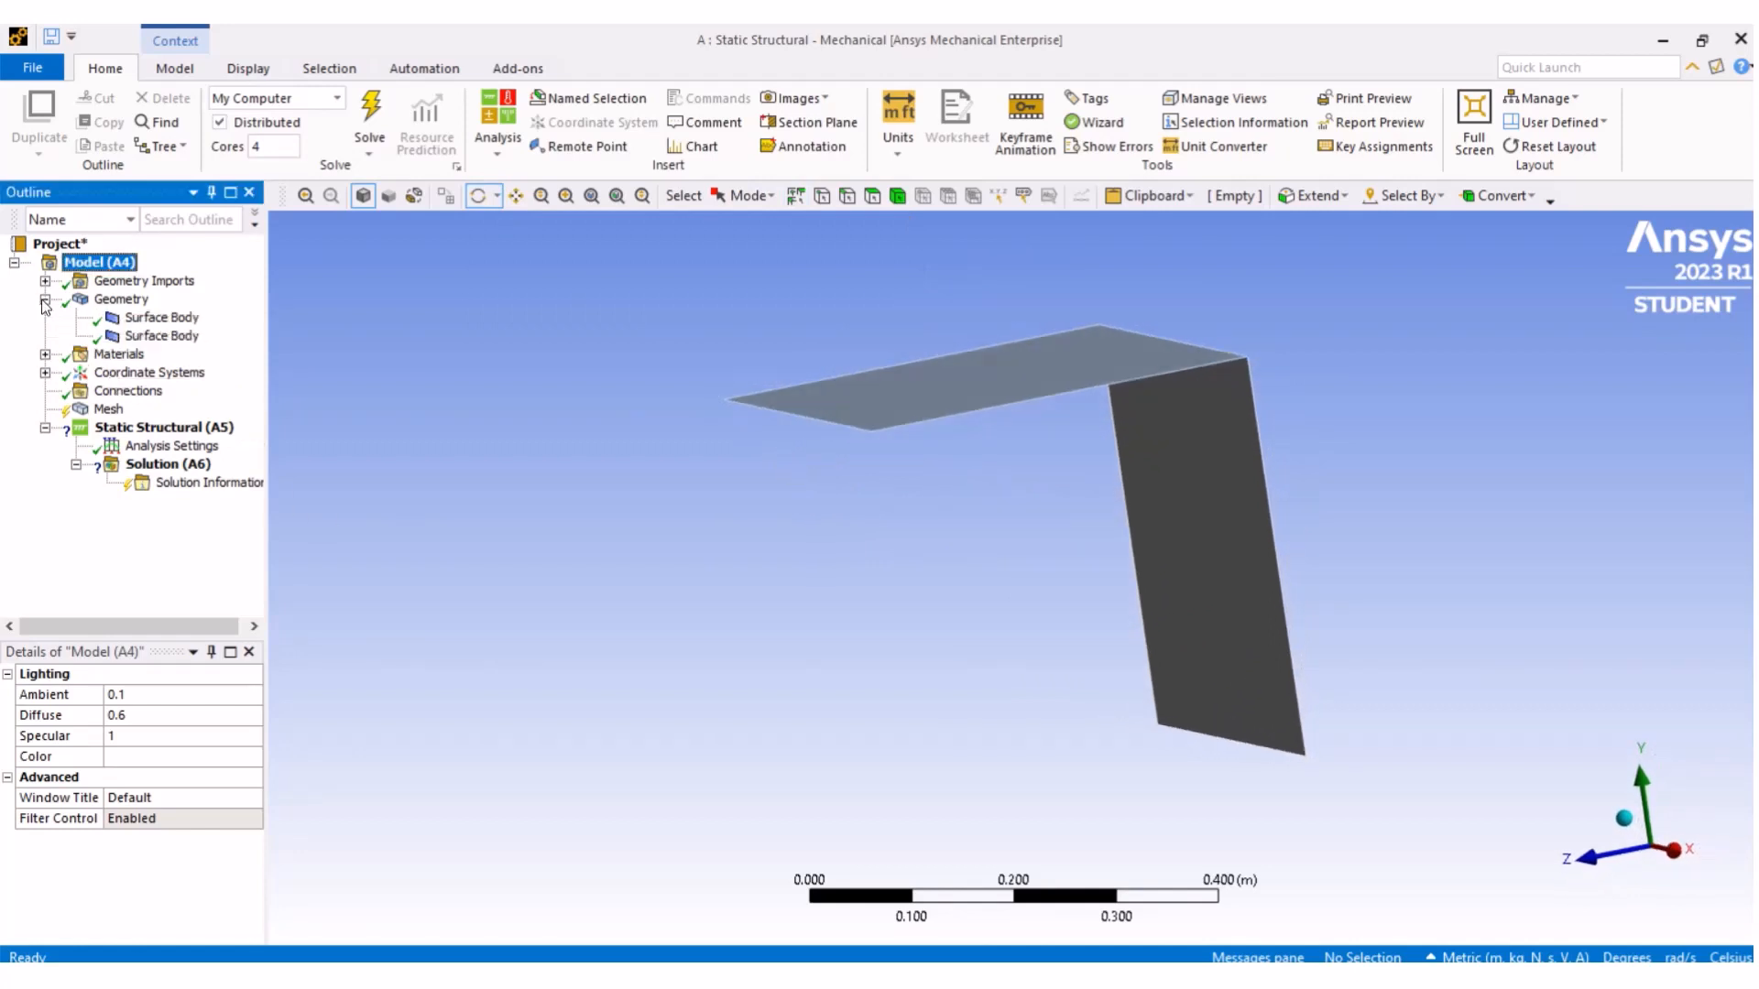
left_click(180, 321)
left_click(184, 335)
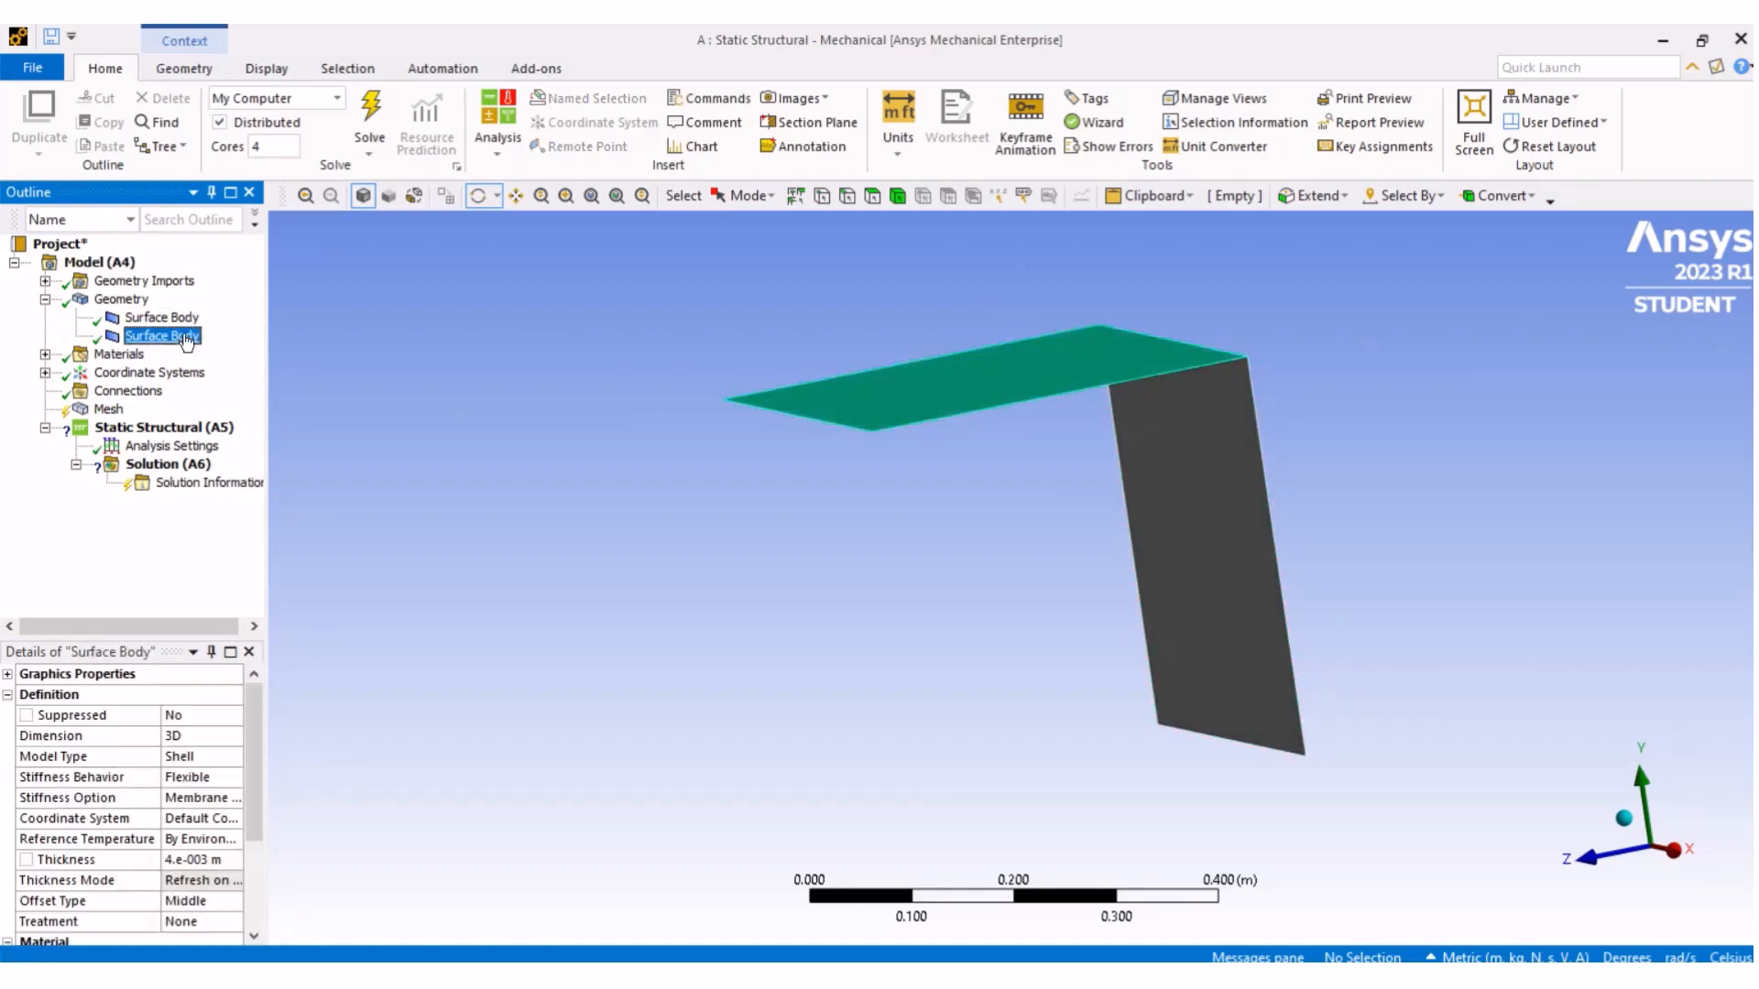
left_click(174, 318)
left_click(184, 336)
- Rename the second surface body as Surface Body 2
right_click(188, 344)
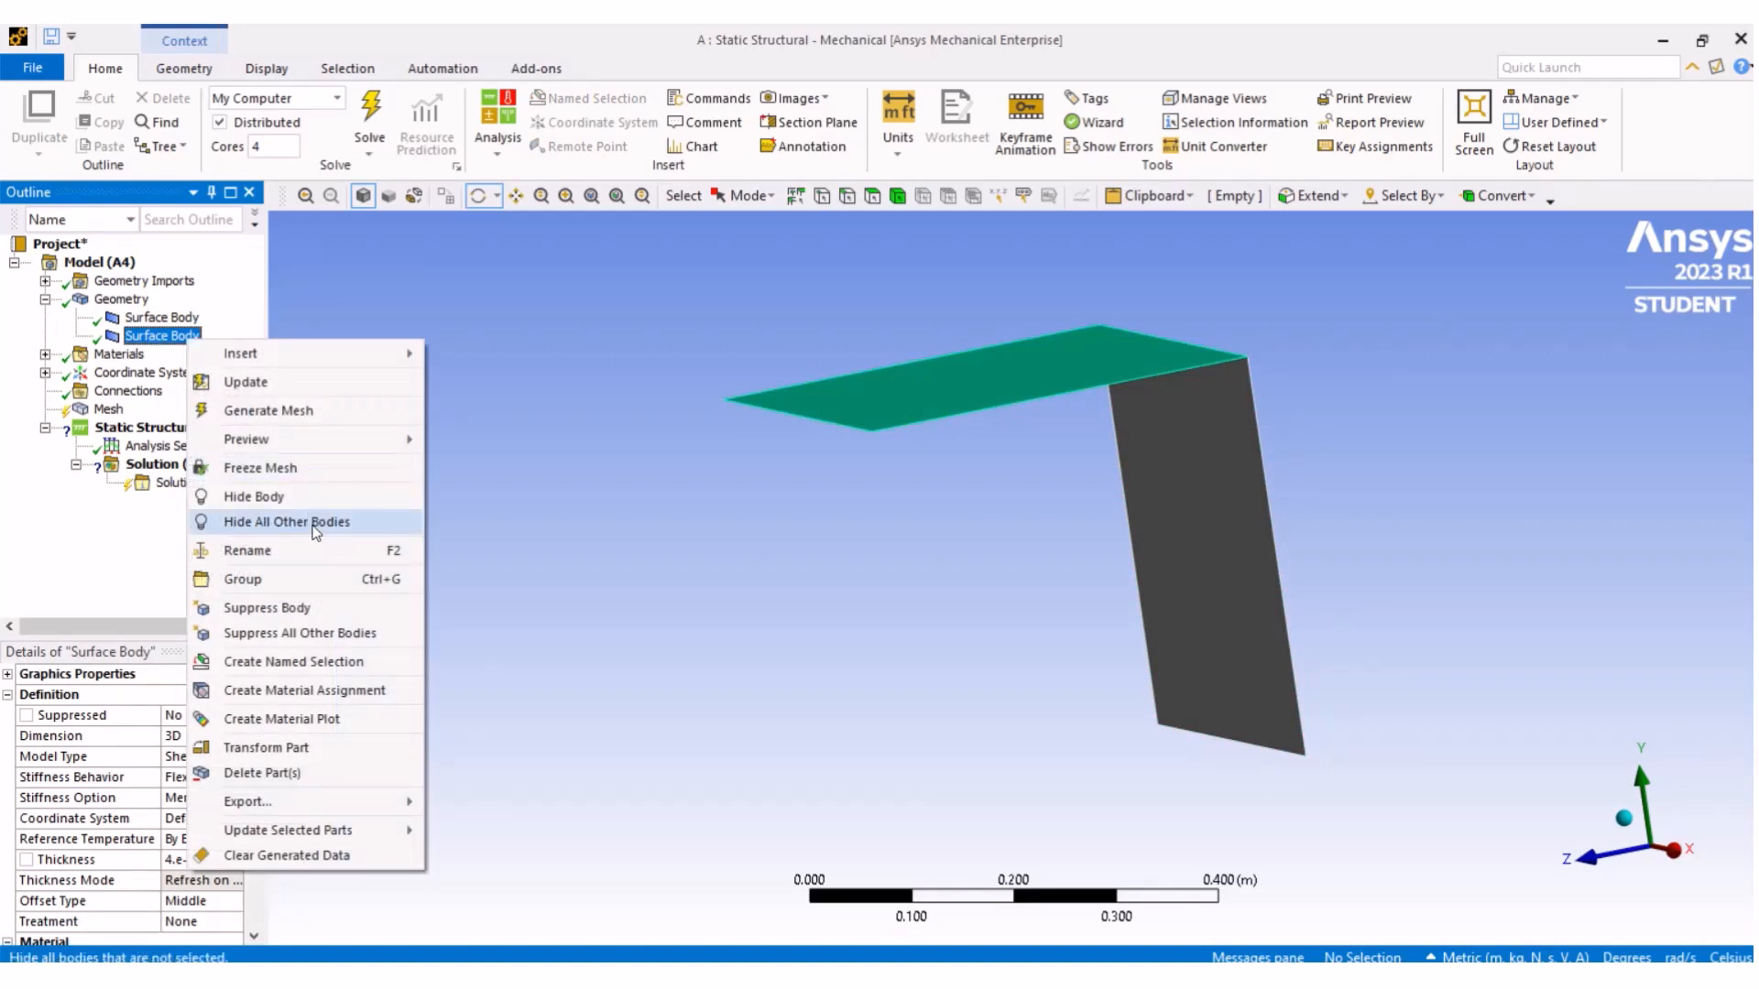
left_click(343, 551)
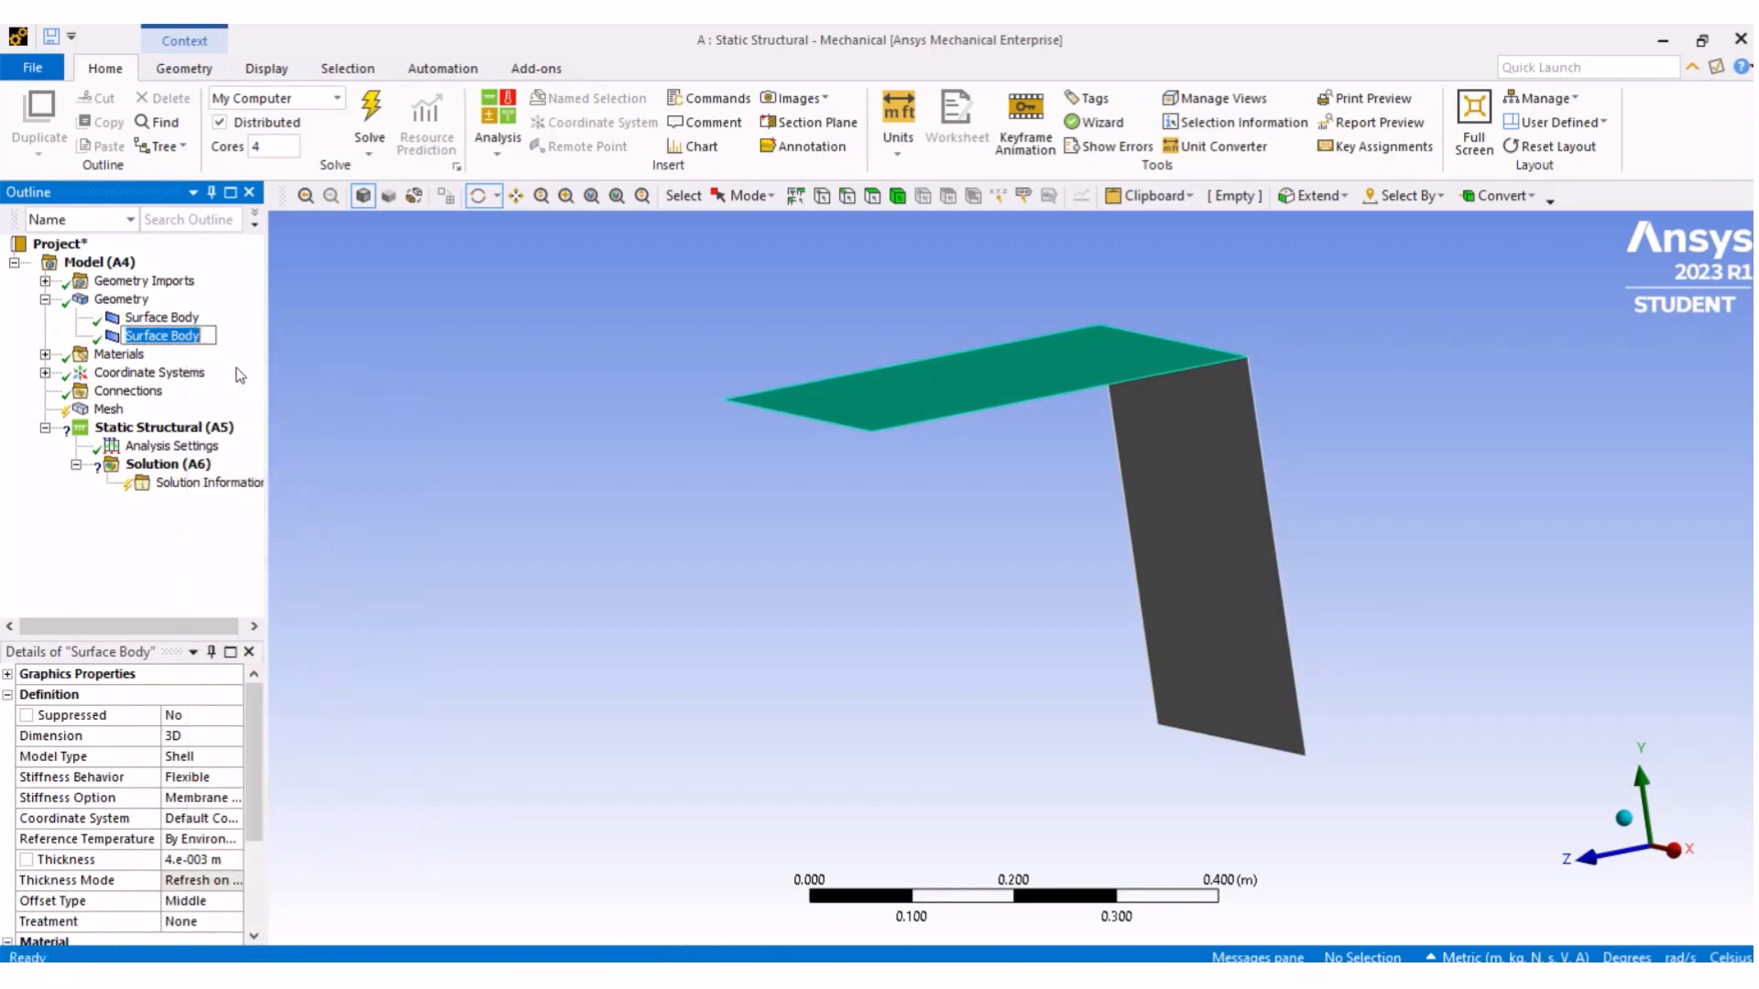
left_click(207, 337)
type("2")
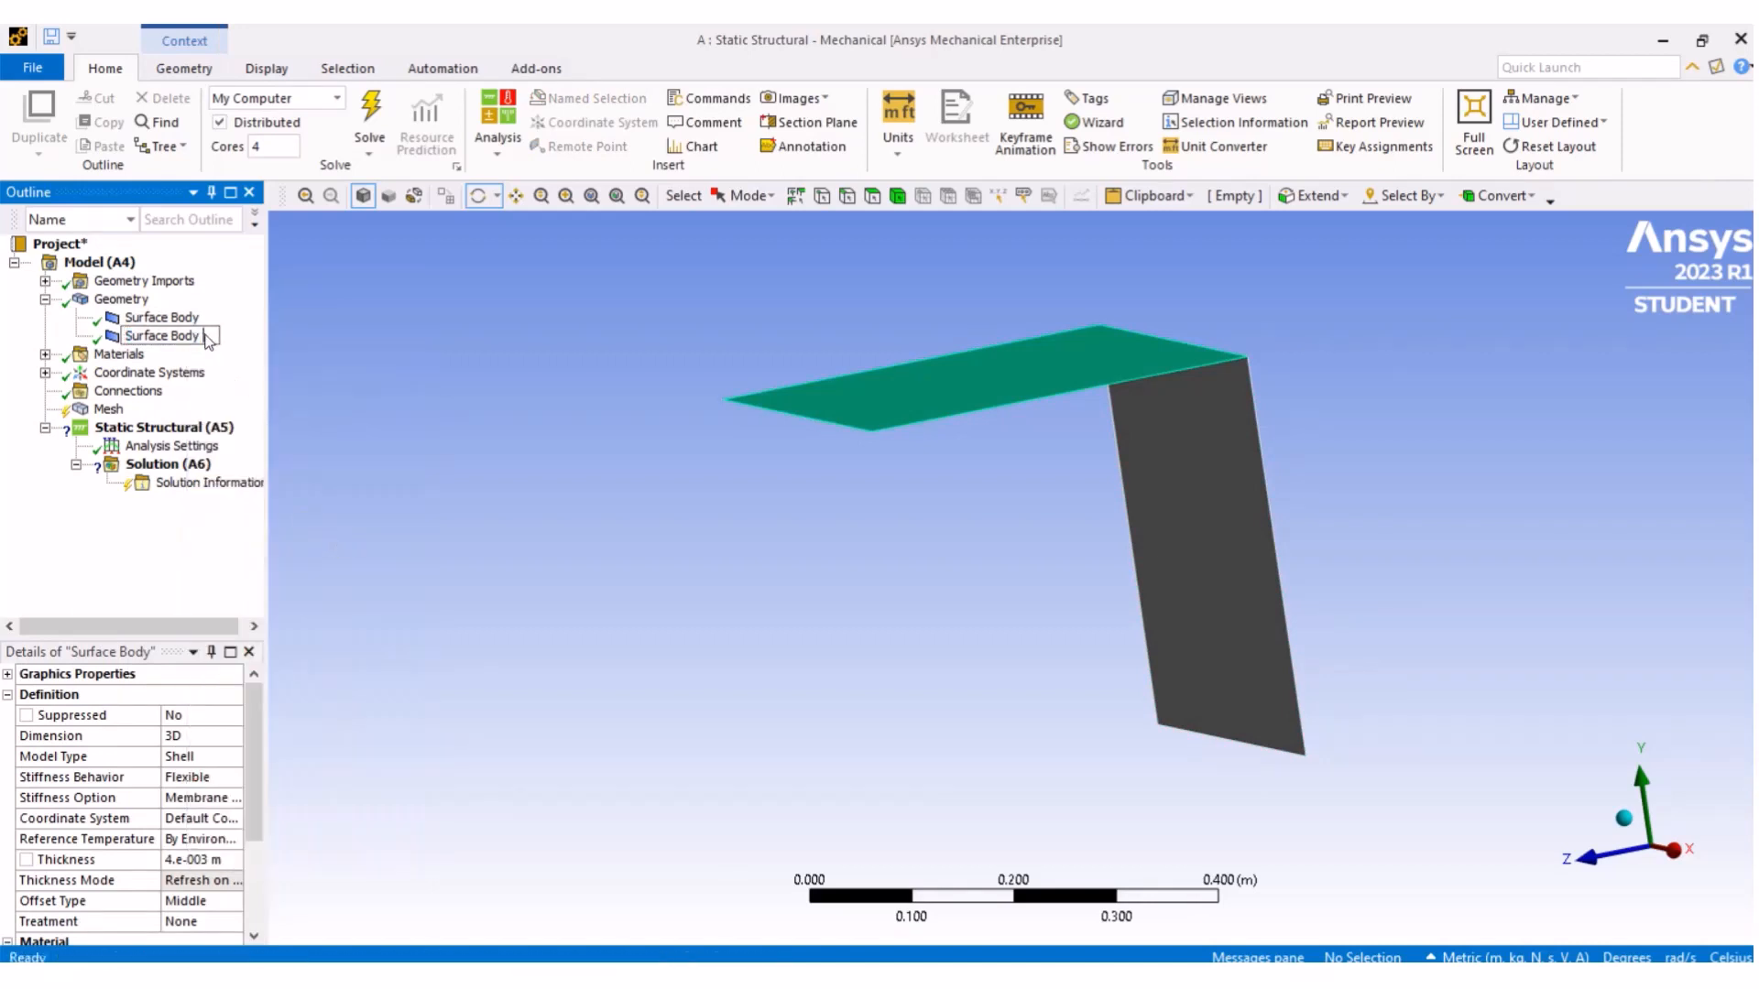
left_click(476, 369)
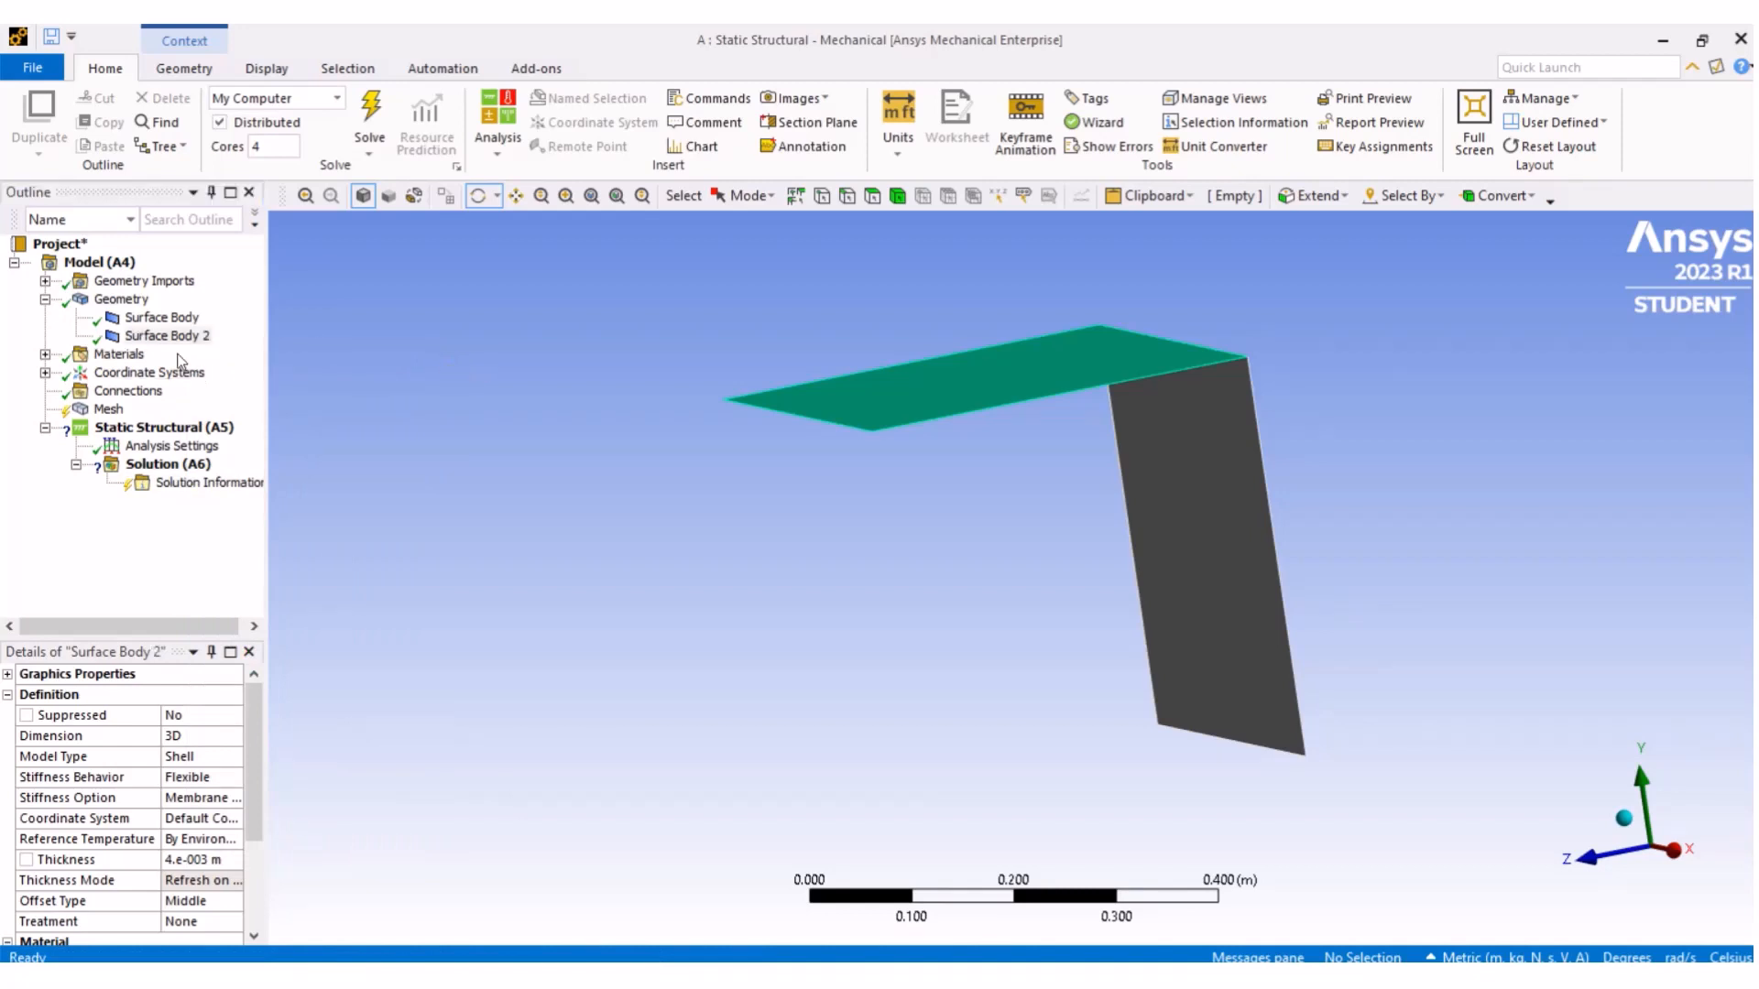
- Expand Materials and review the properties of the available materials such as Structural Steel
left_click(45, 356)
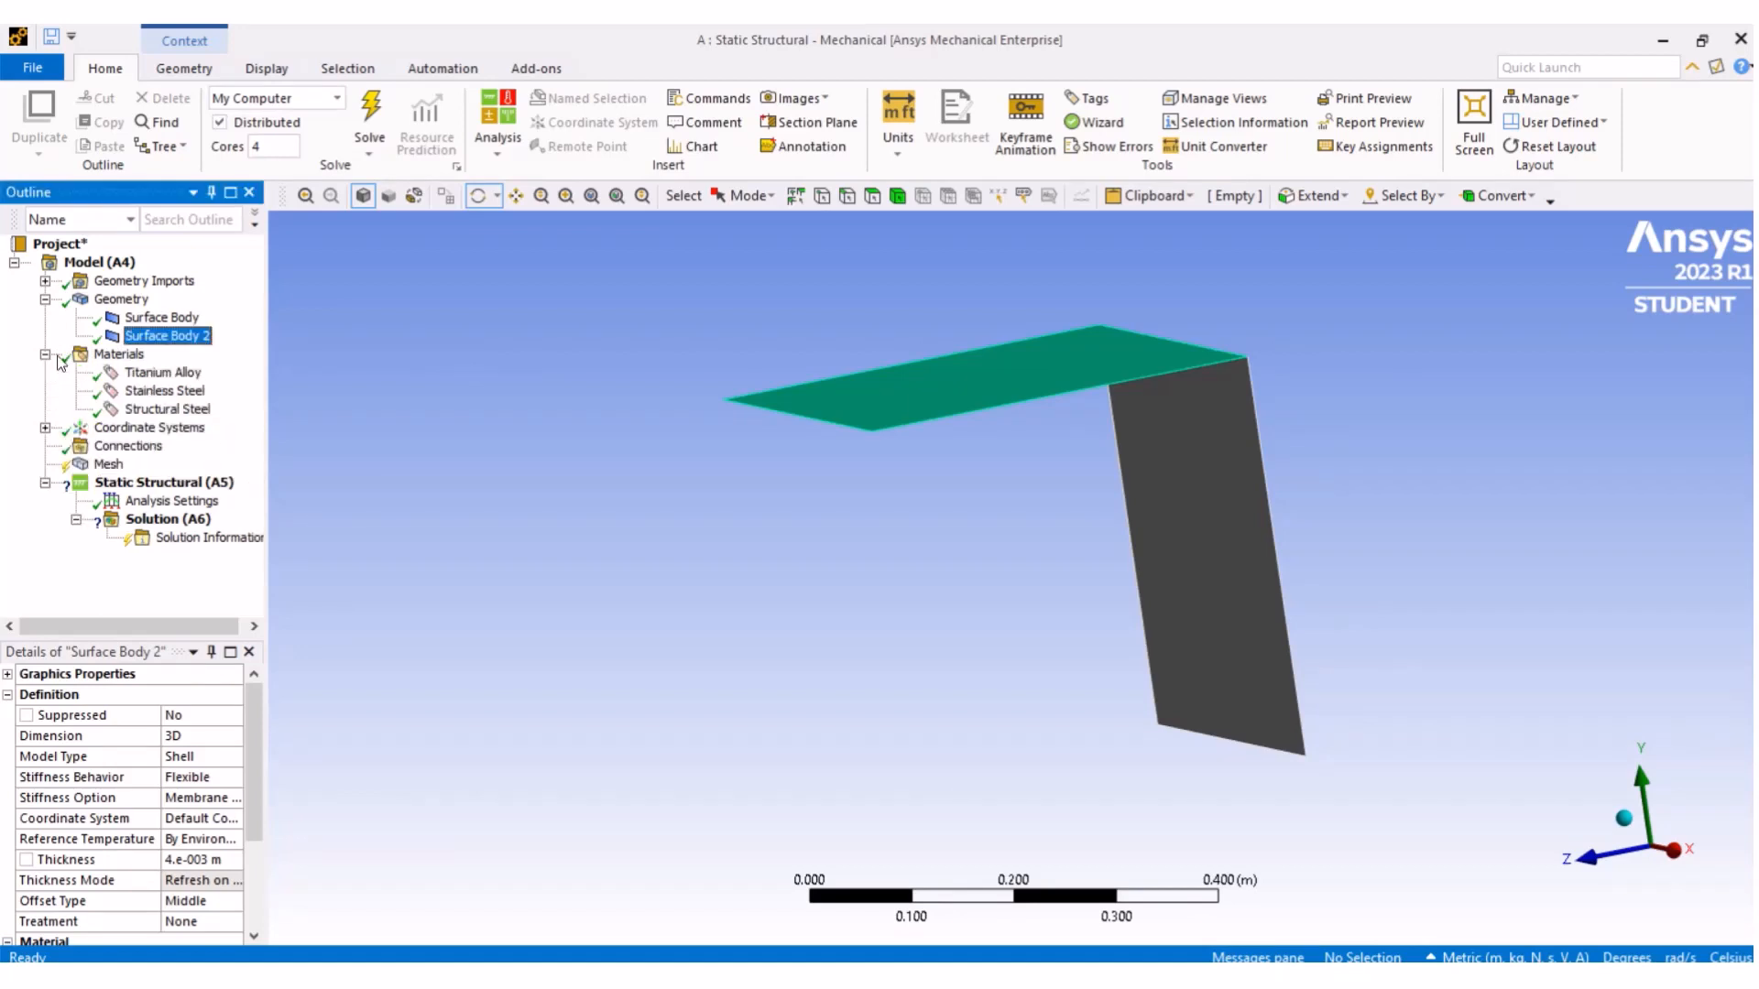
left_click(193, 377)
key("Down")
key("Down")
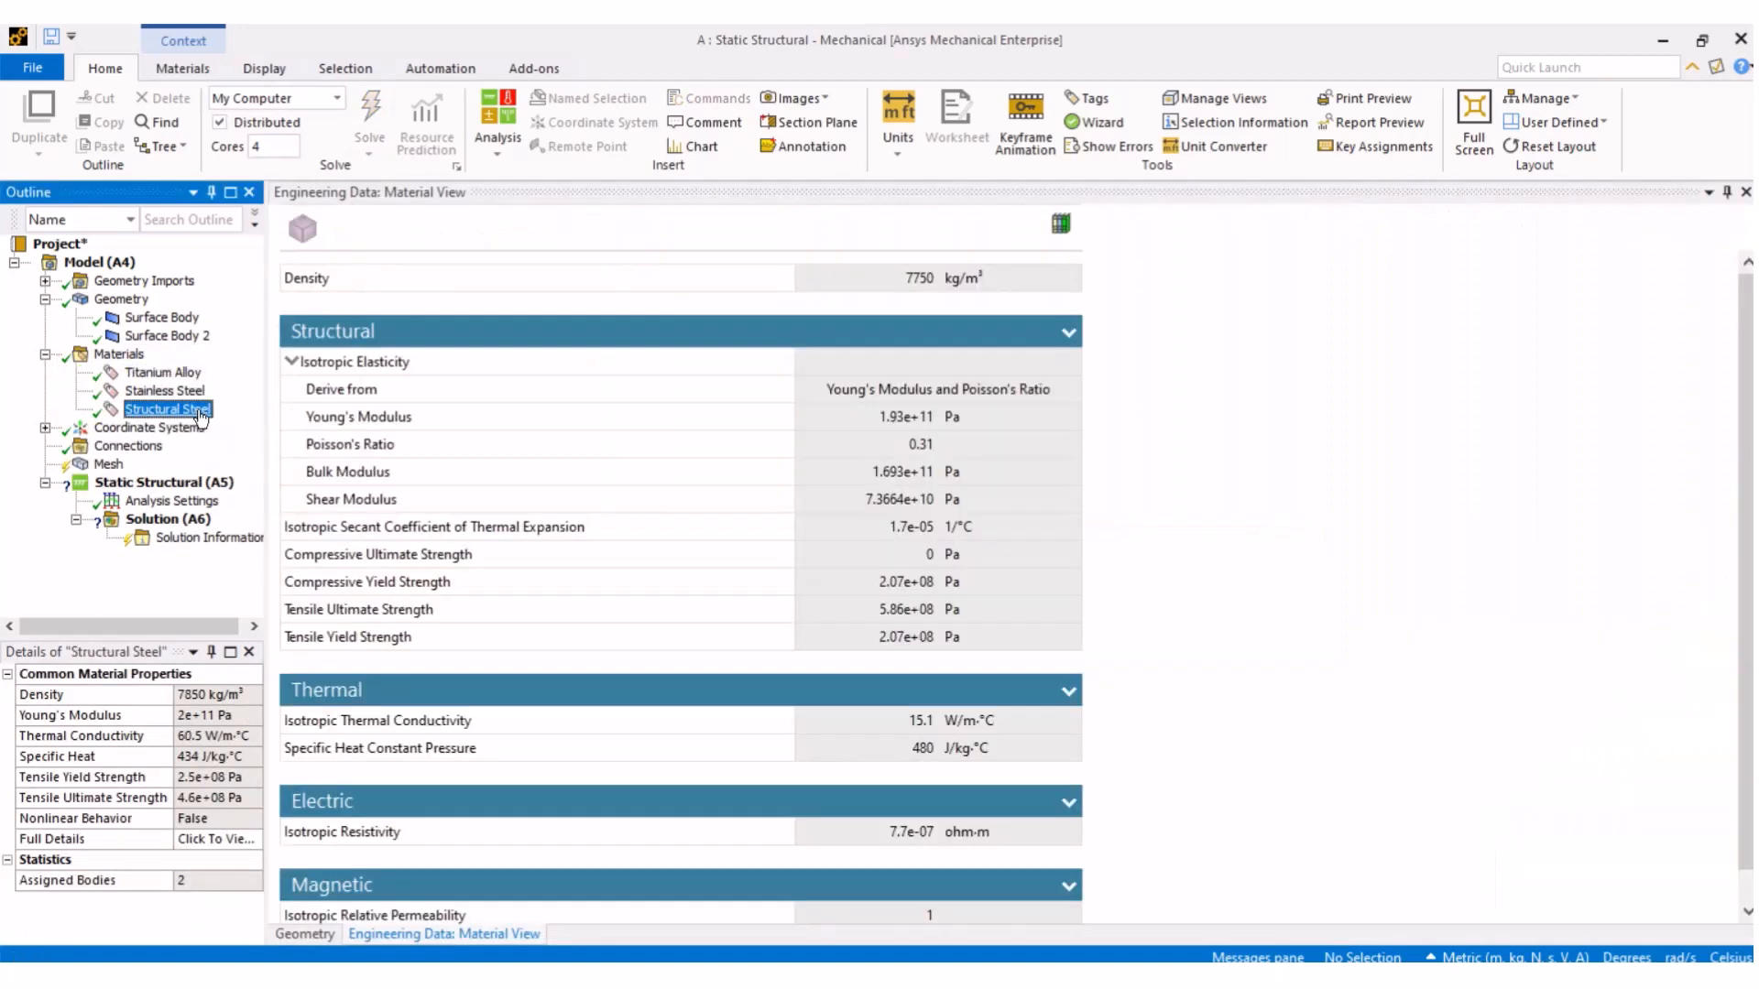
left_click(174, 373)
- Assign Stainless Steel as the material of the first surface body
left_click(183, 325)
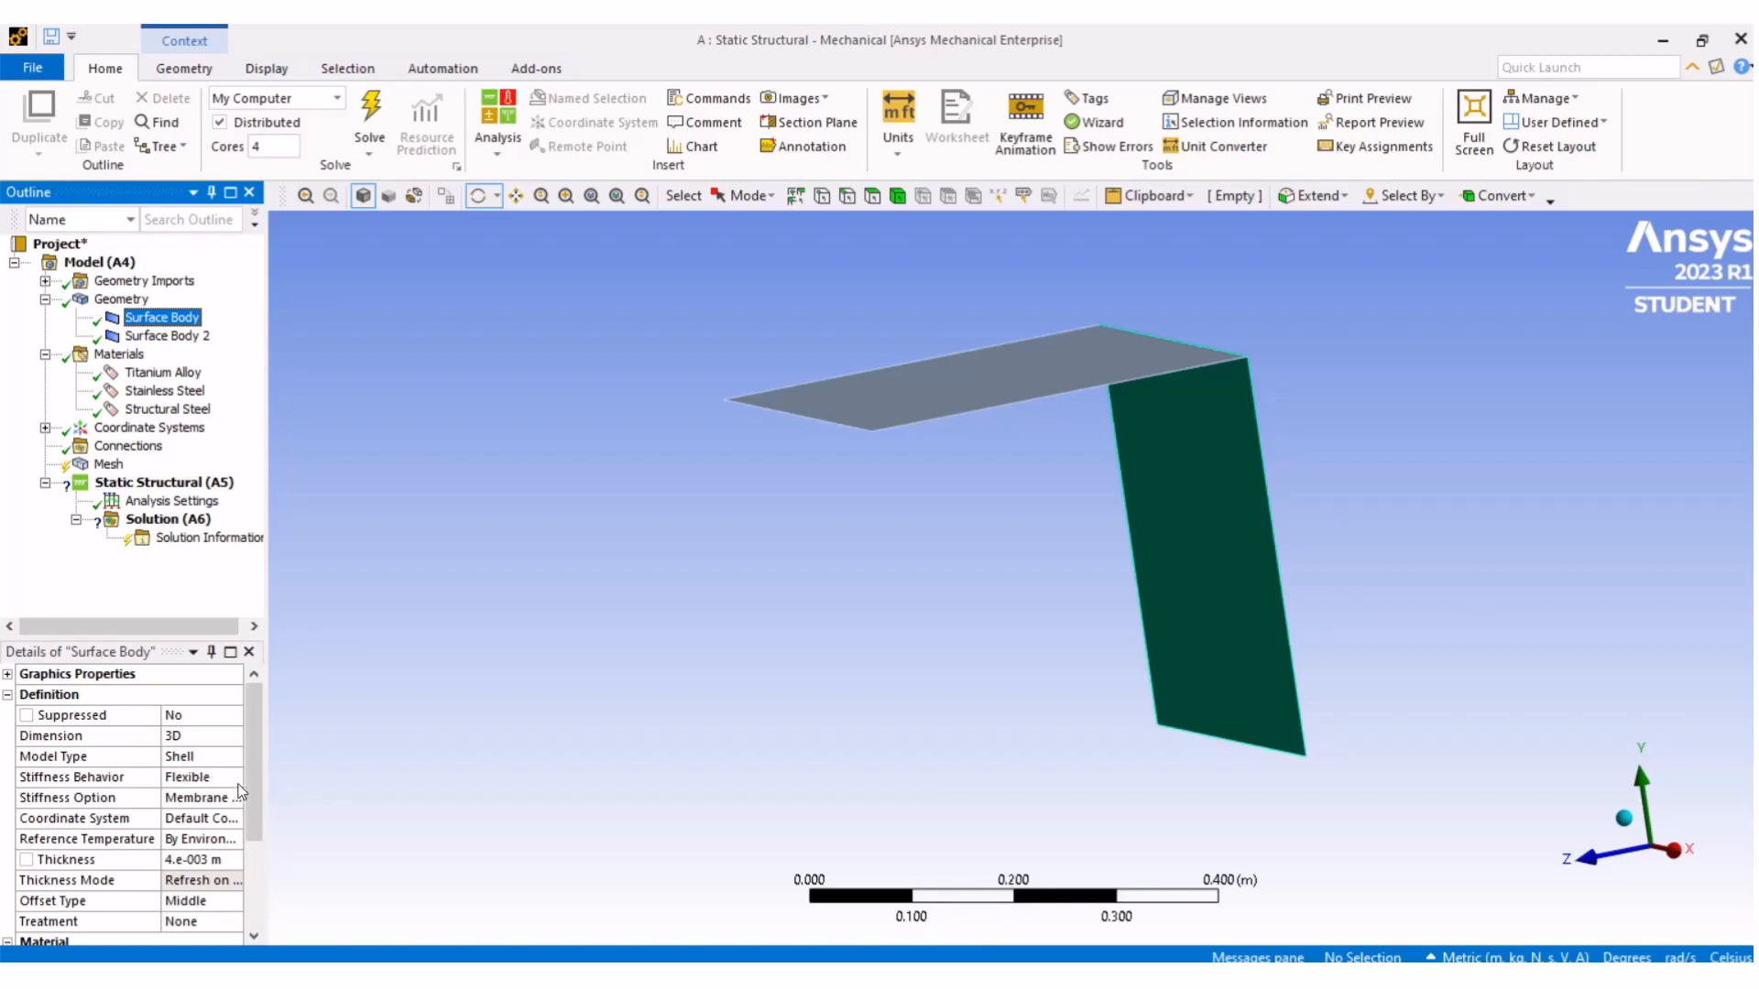
left_click_drag(256, 786, 258, 838)
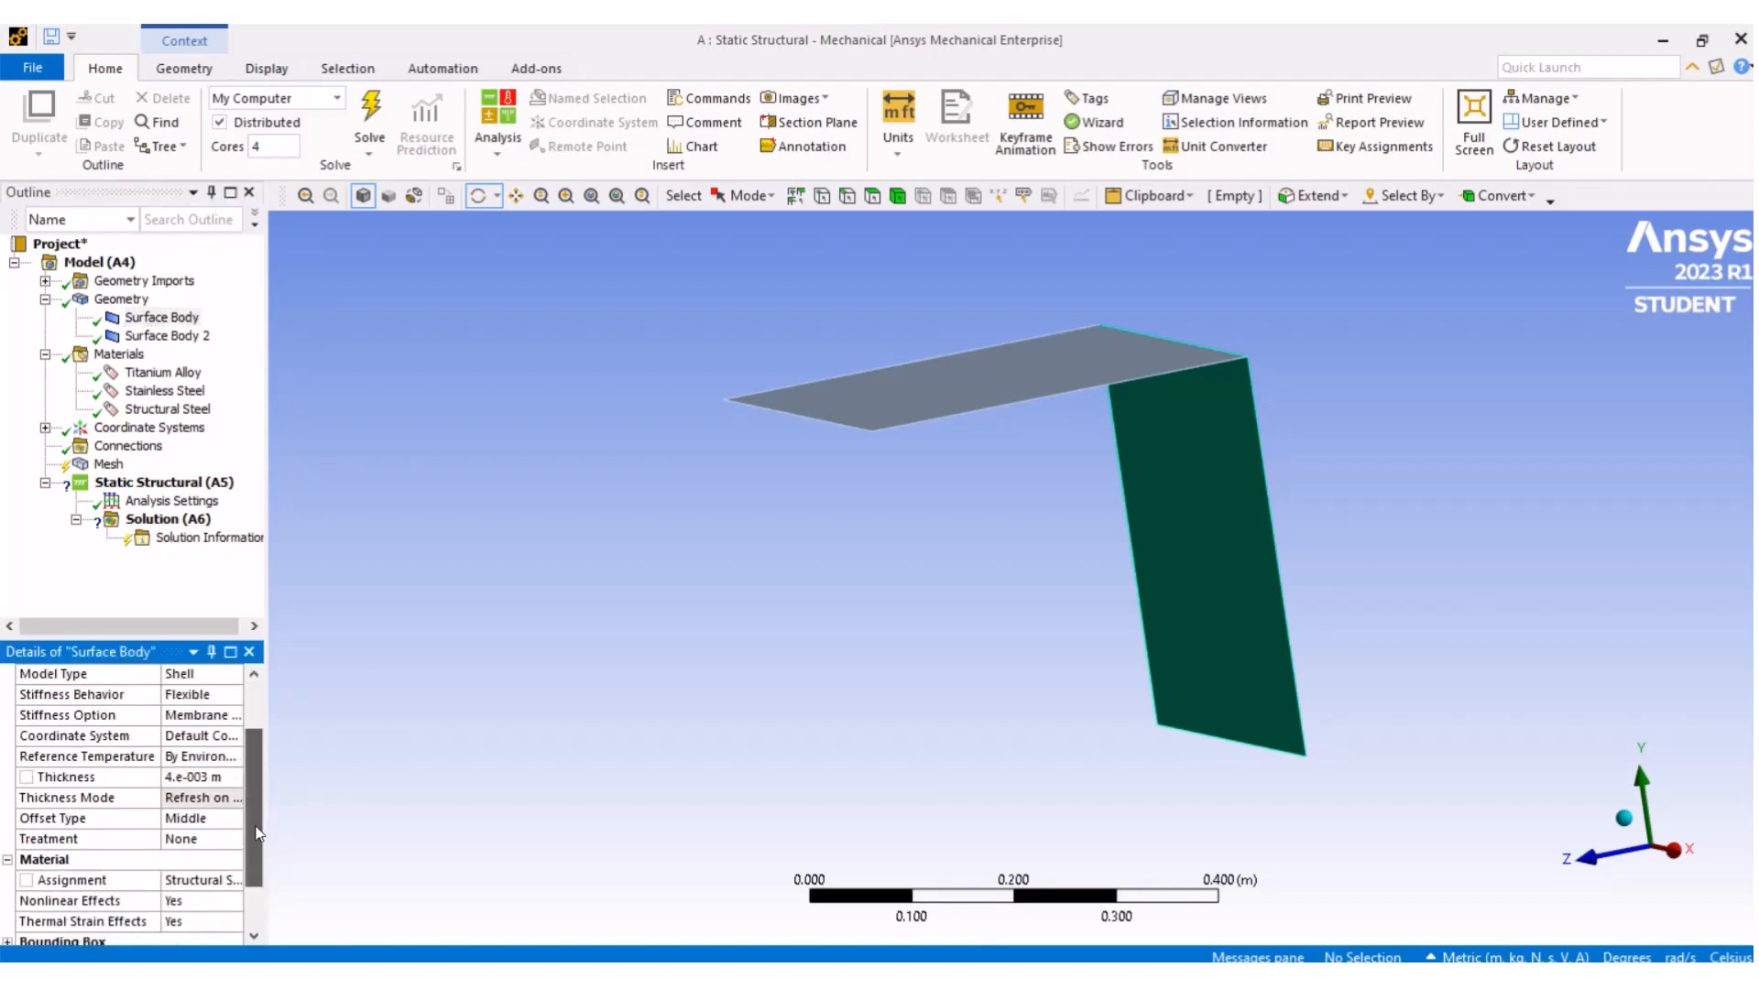
left_click(199, 882)
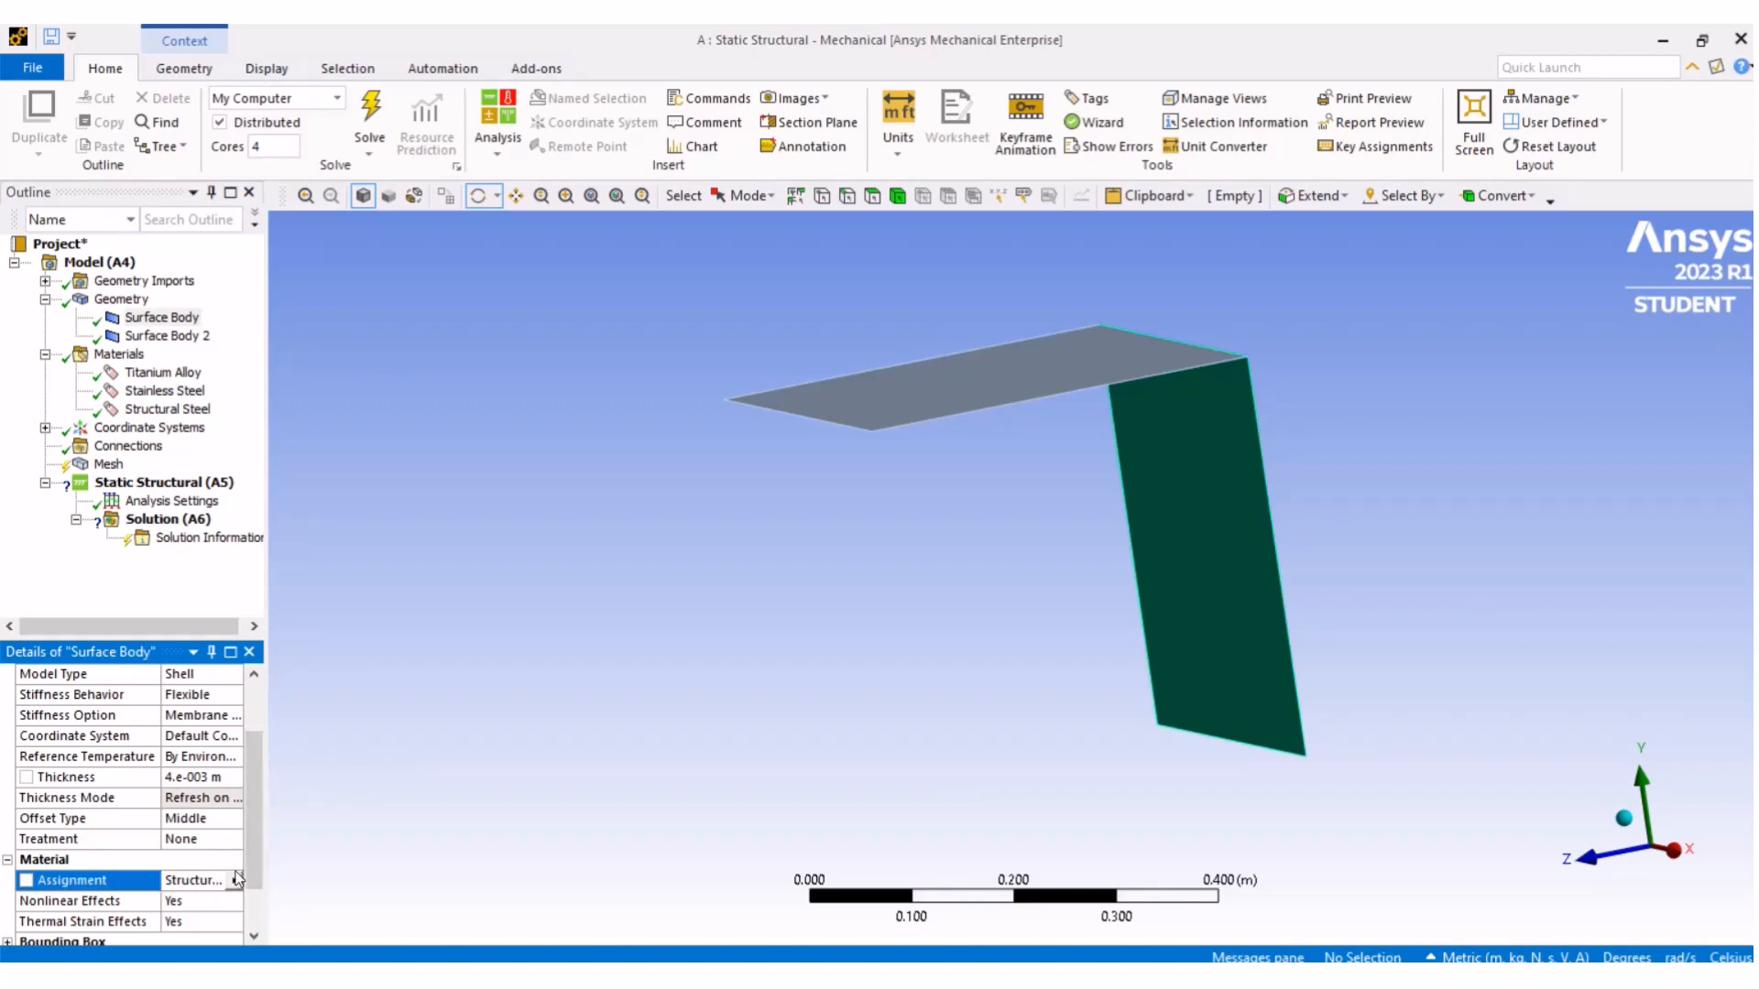
left_click(235, 880)
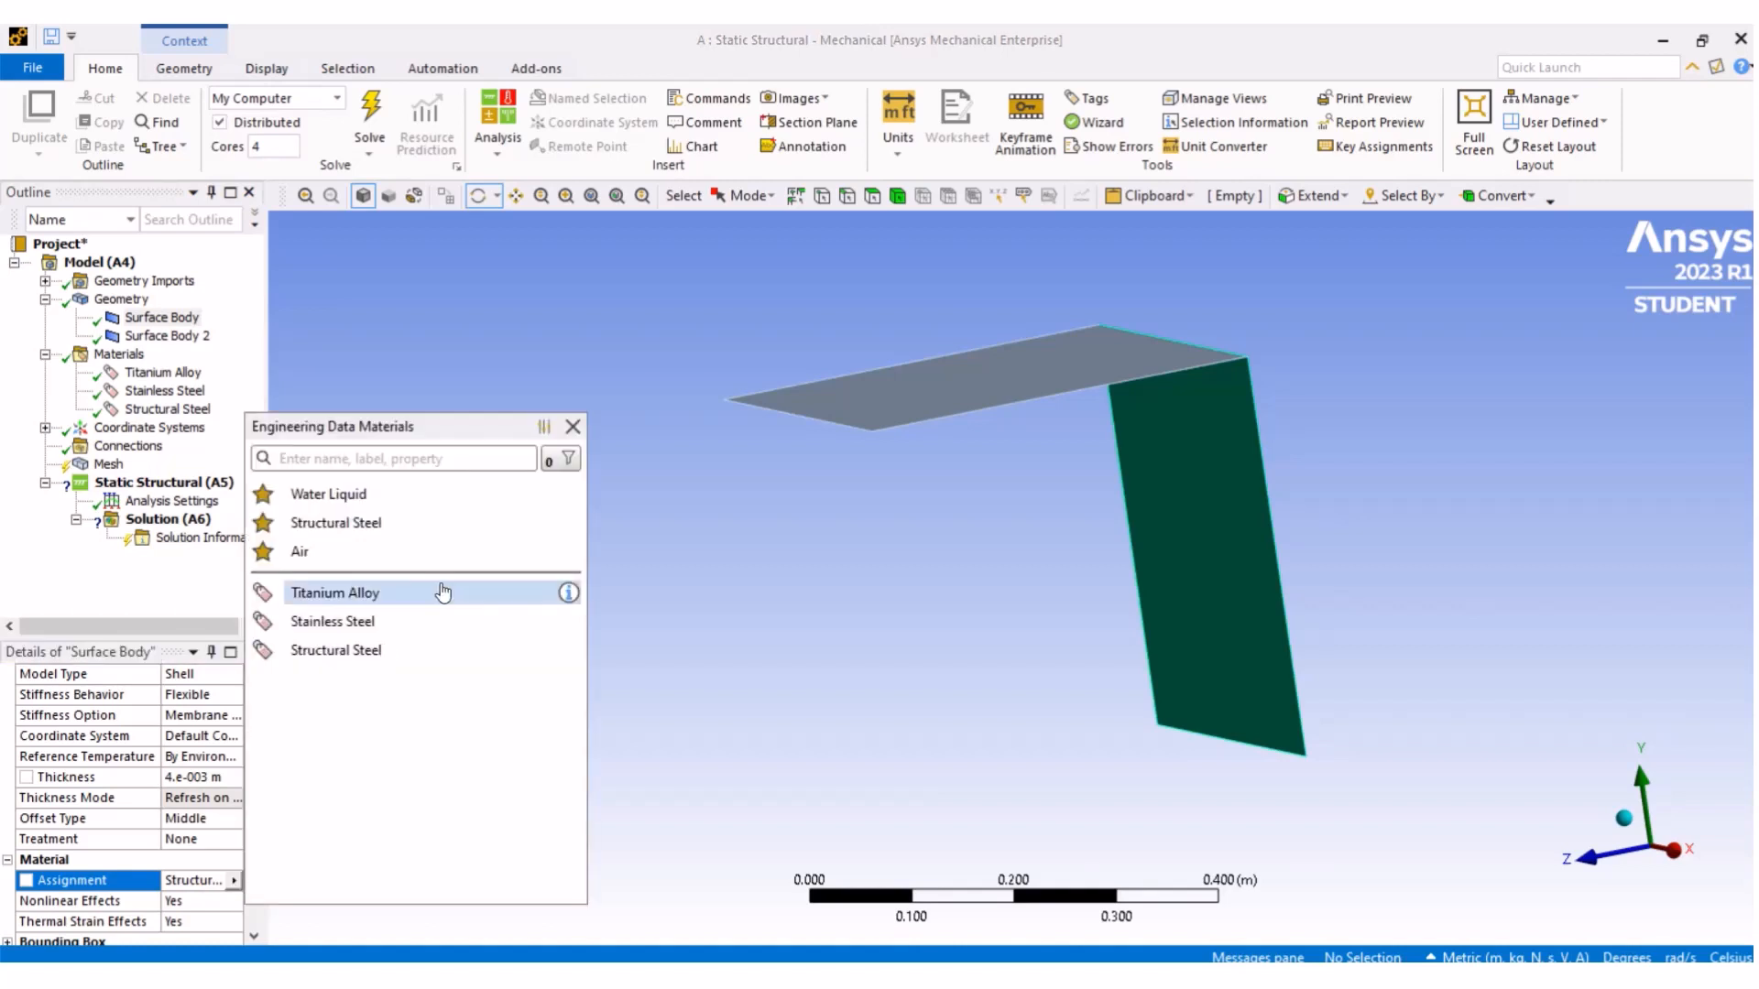
left_click(403, 622)
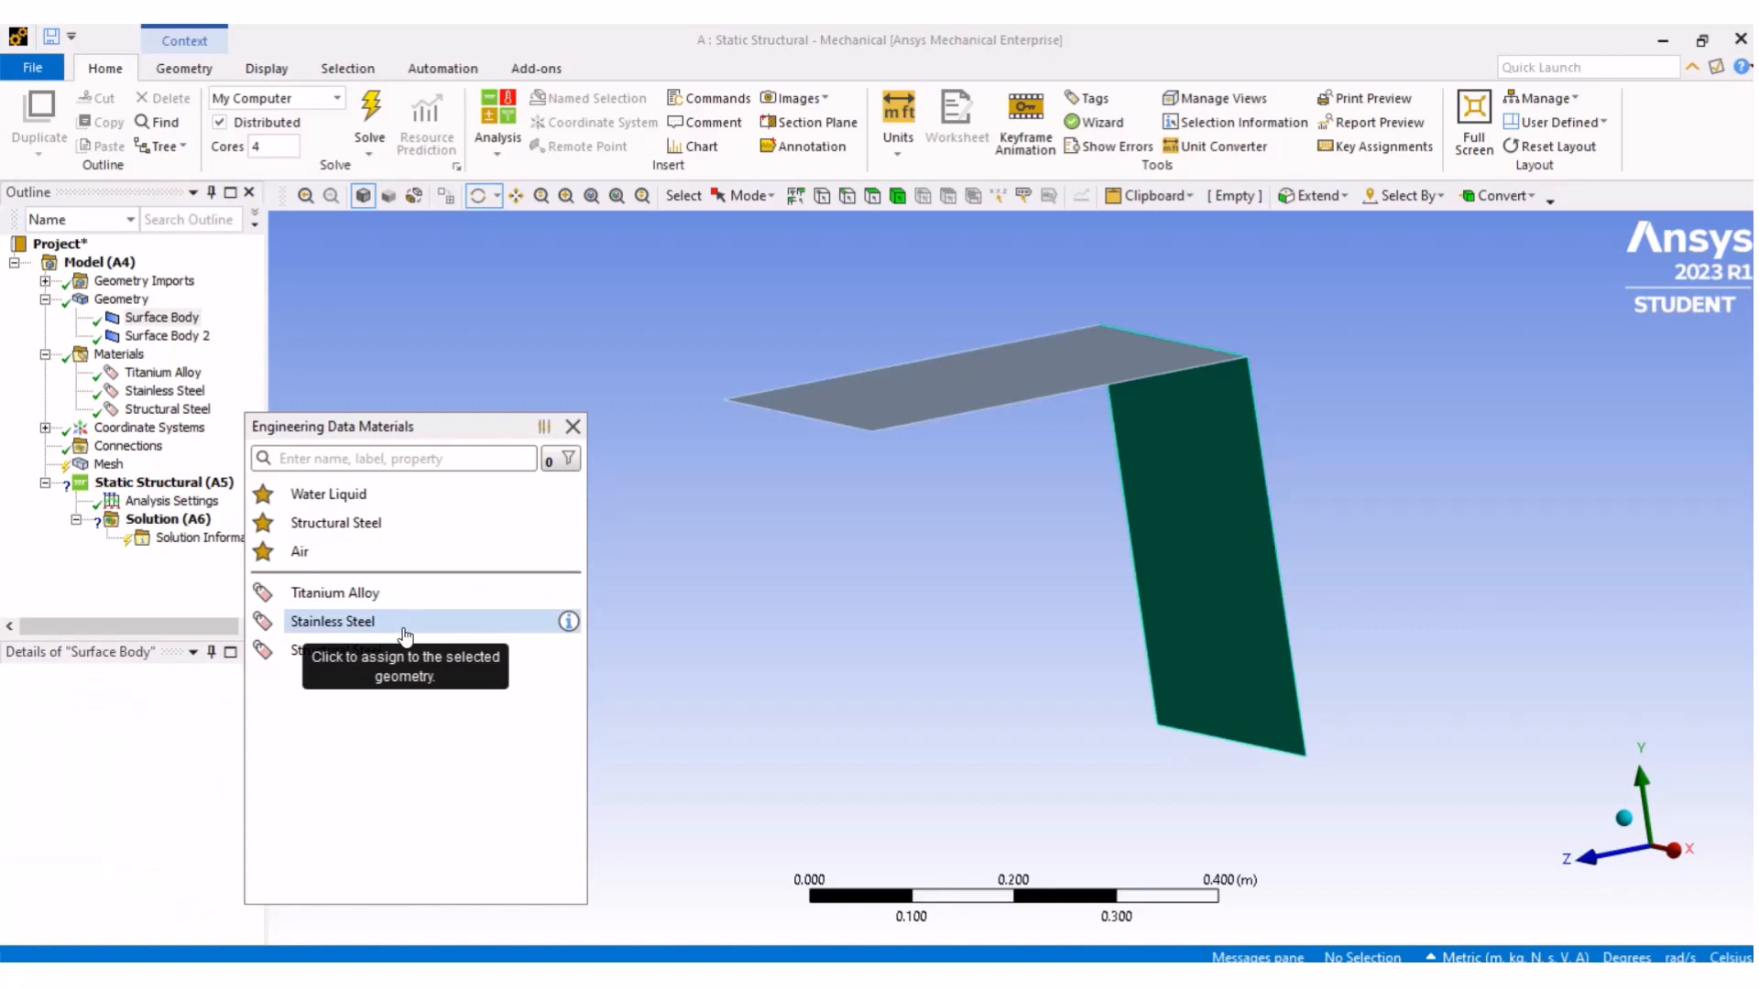
- Reassign the first surface body's material to Structural Steel
scroll(257, 829, "down", 2)
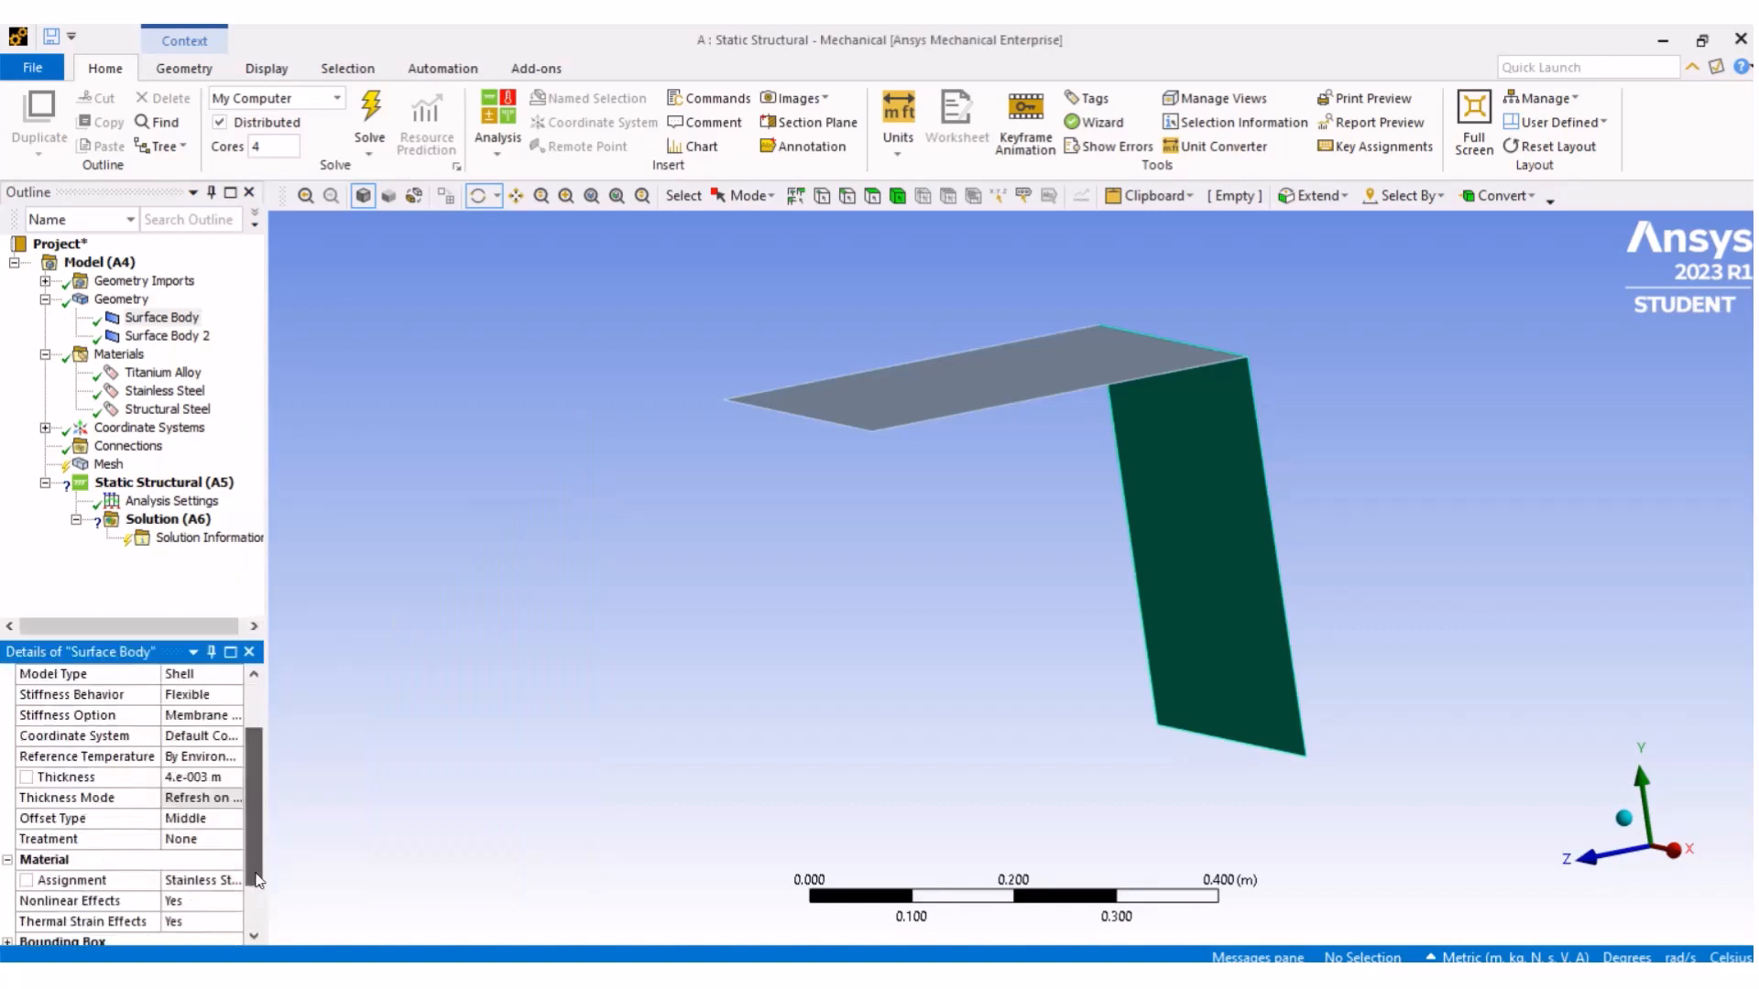
left_click(205, 842)
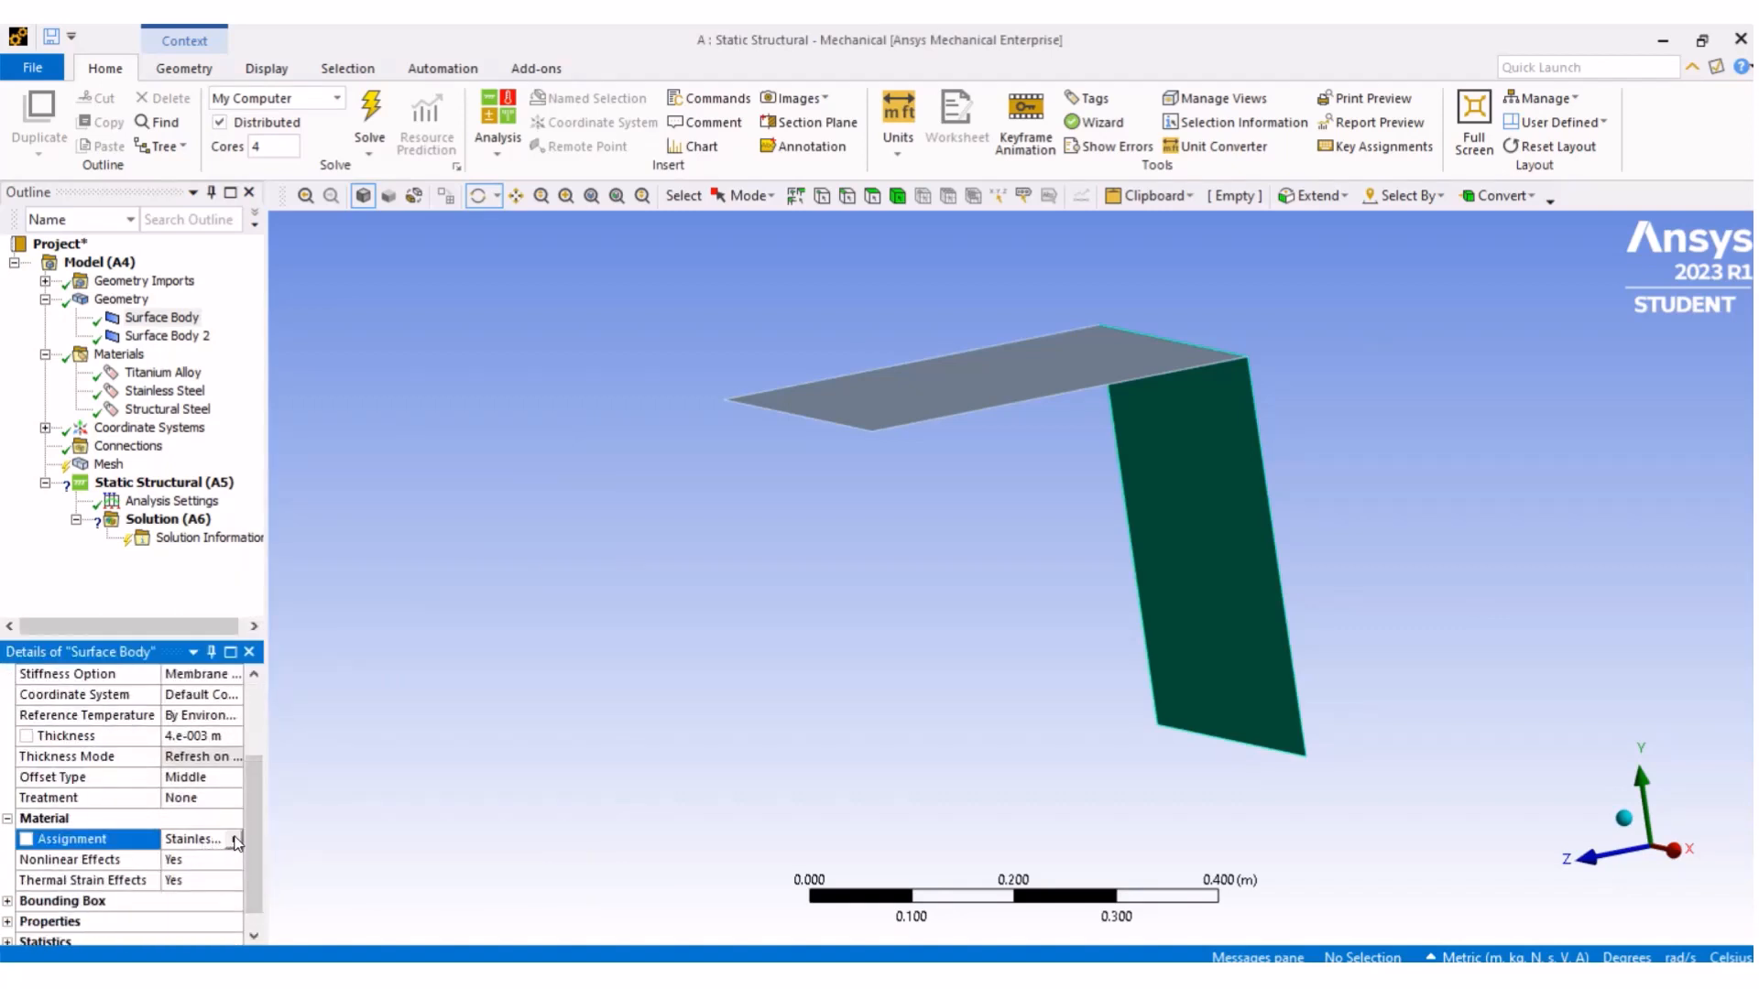
left_click(235, 839)
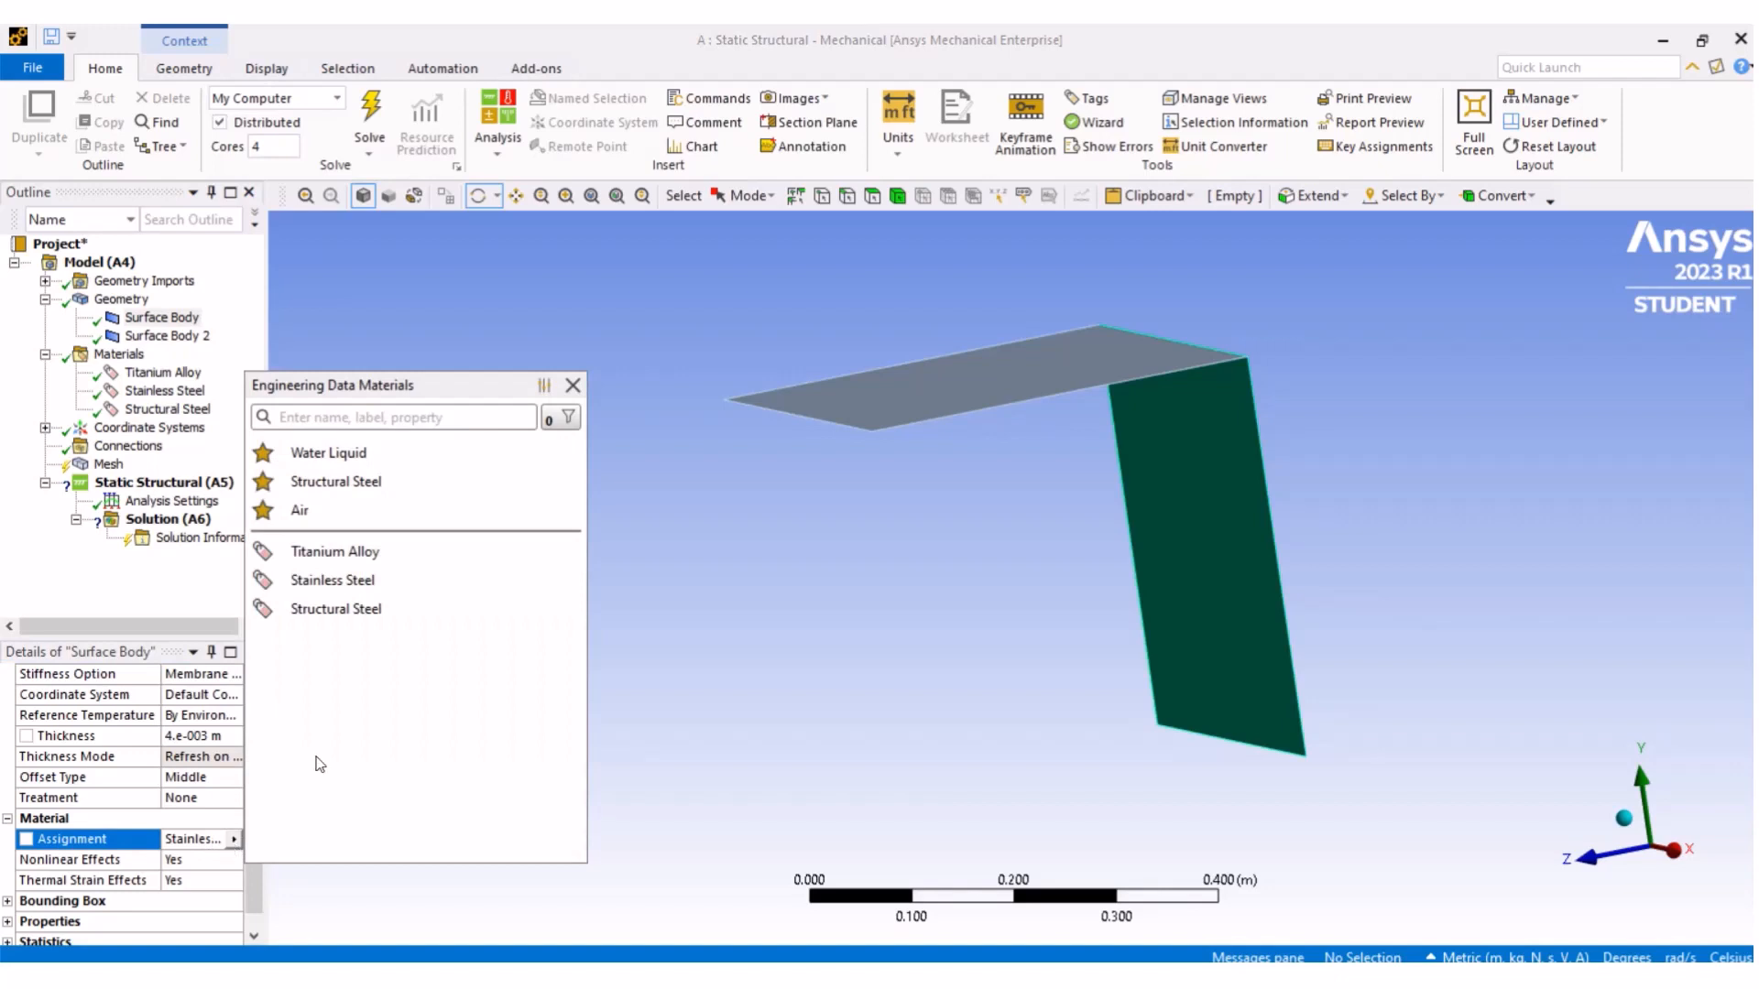
left_click(379, 612)
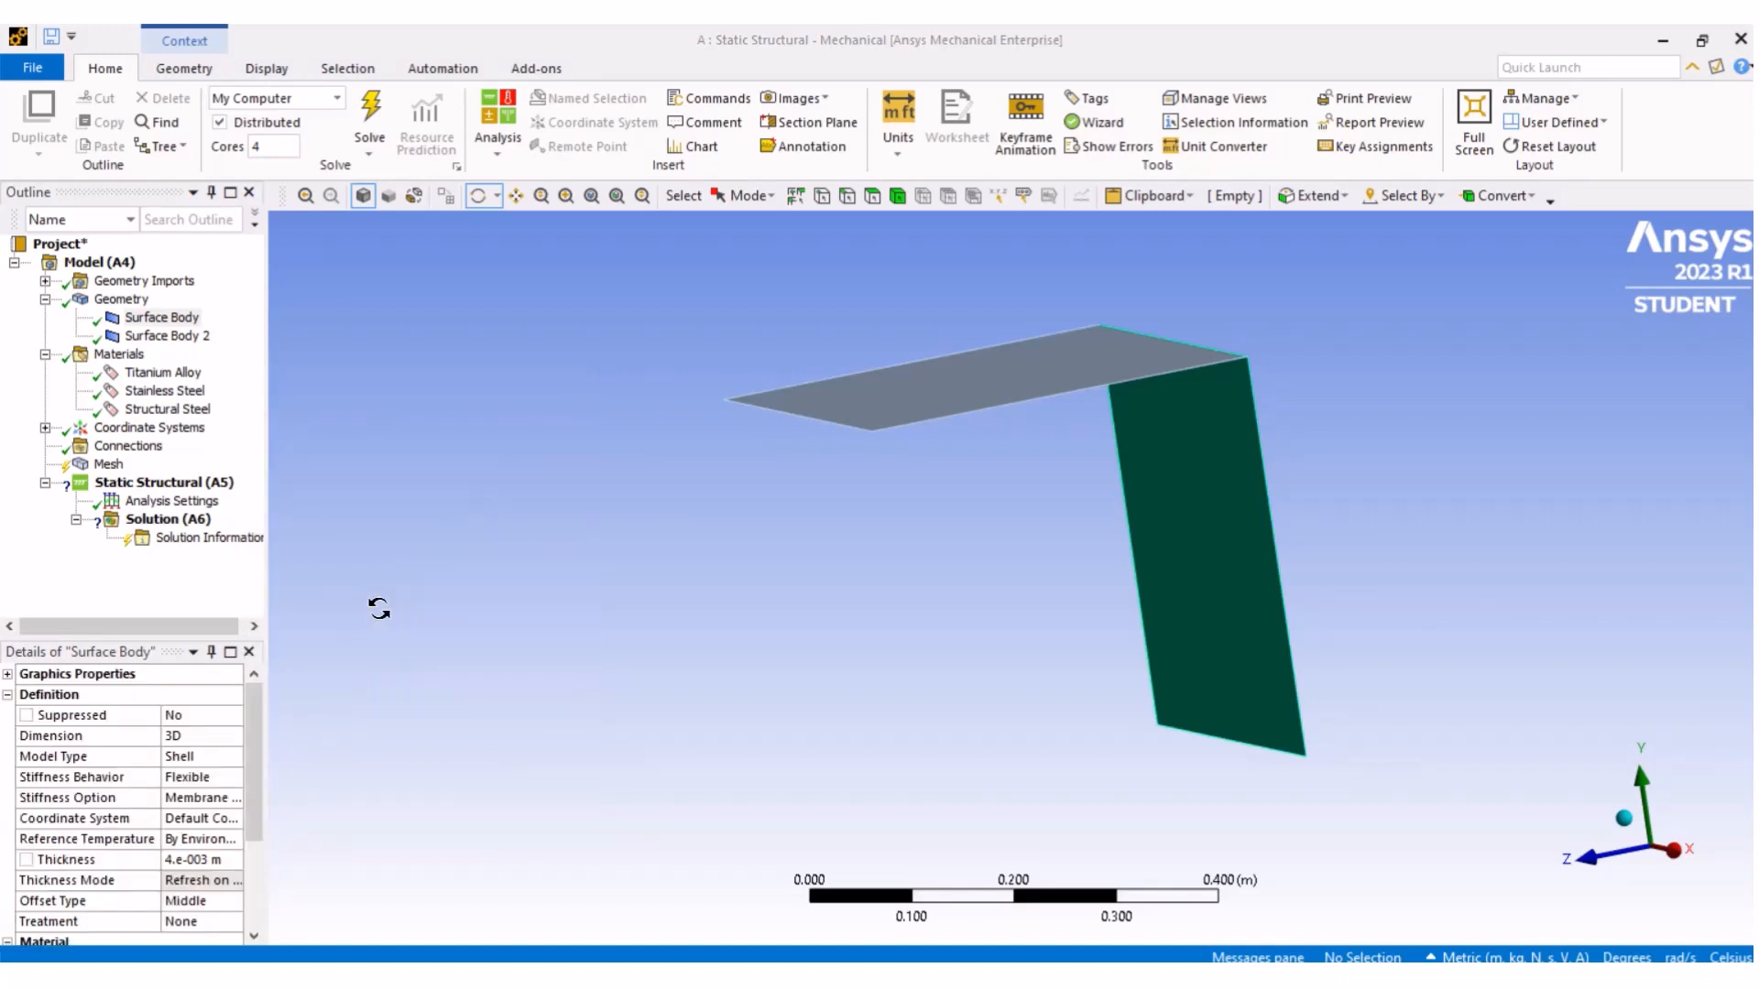
- Check the material assignment of Surface Body 2
left_click(186, 339)
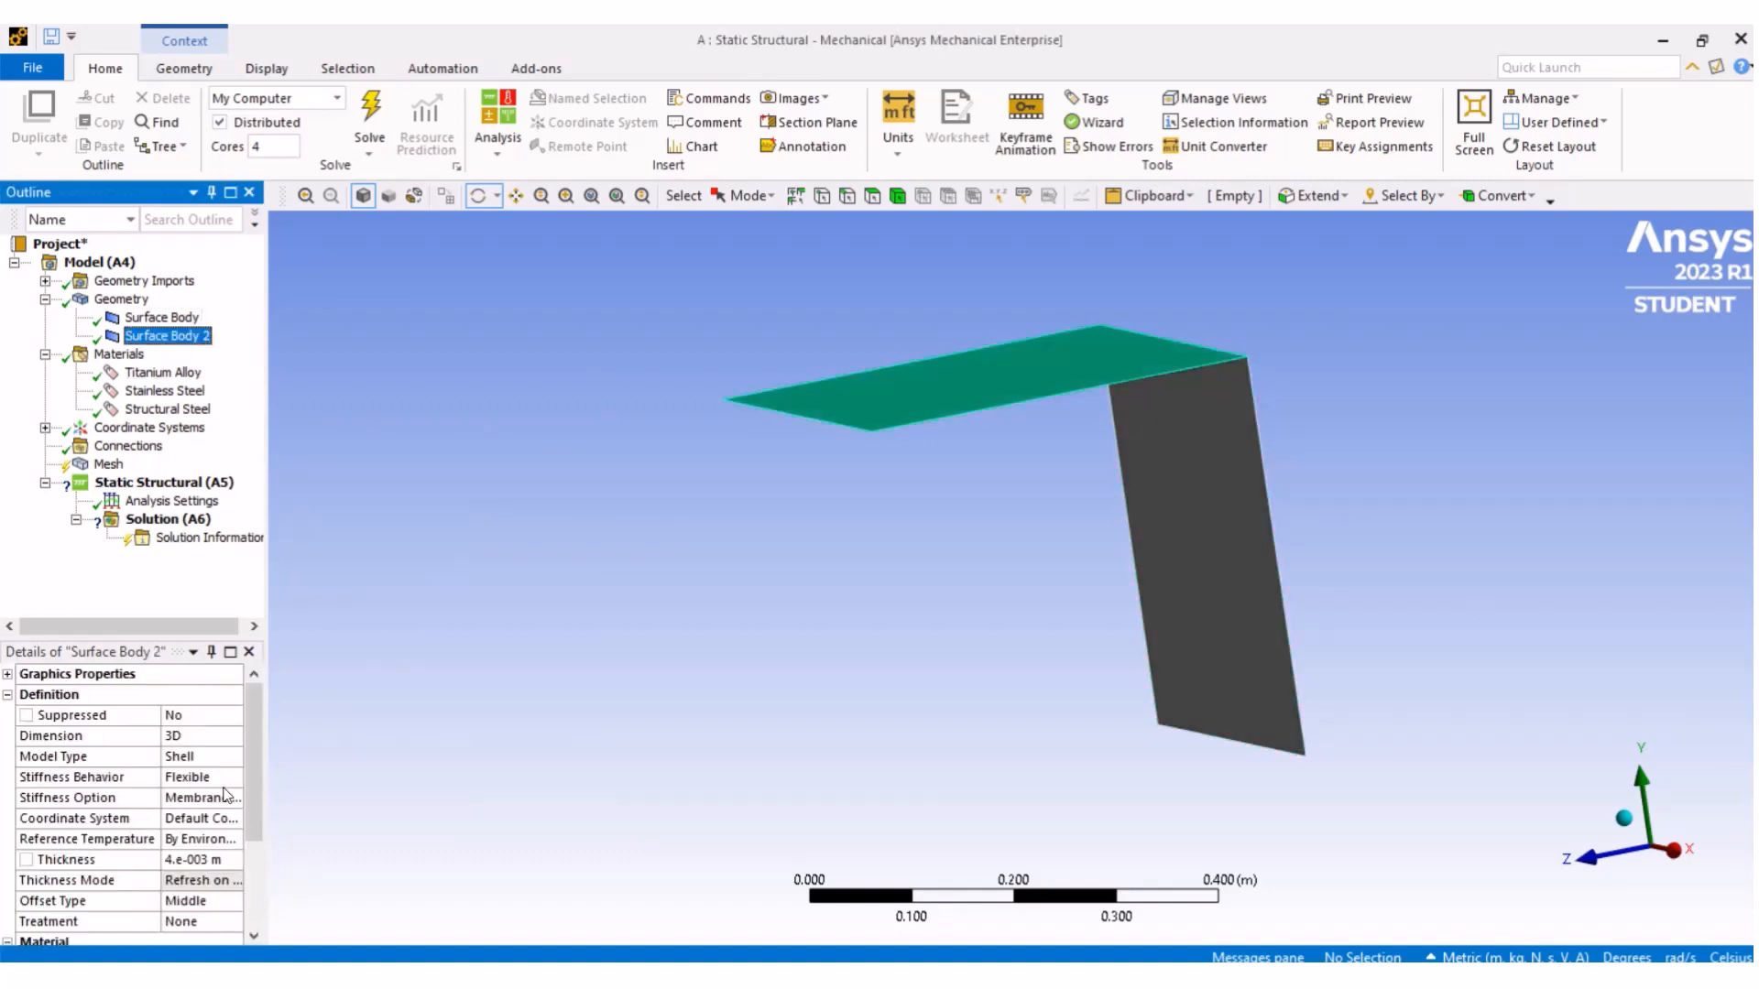
left_click_drag(255, 789, 255, 877)
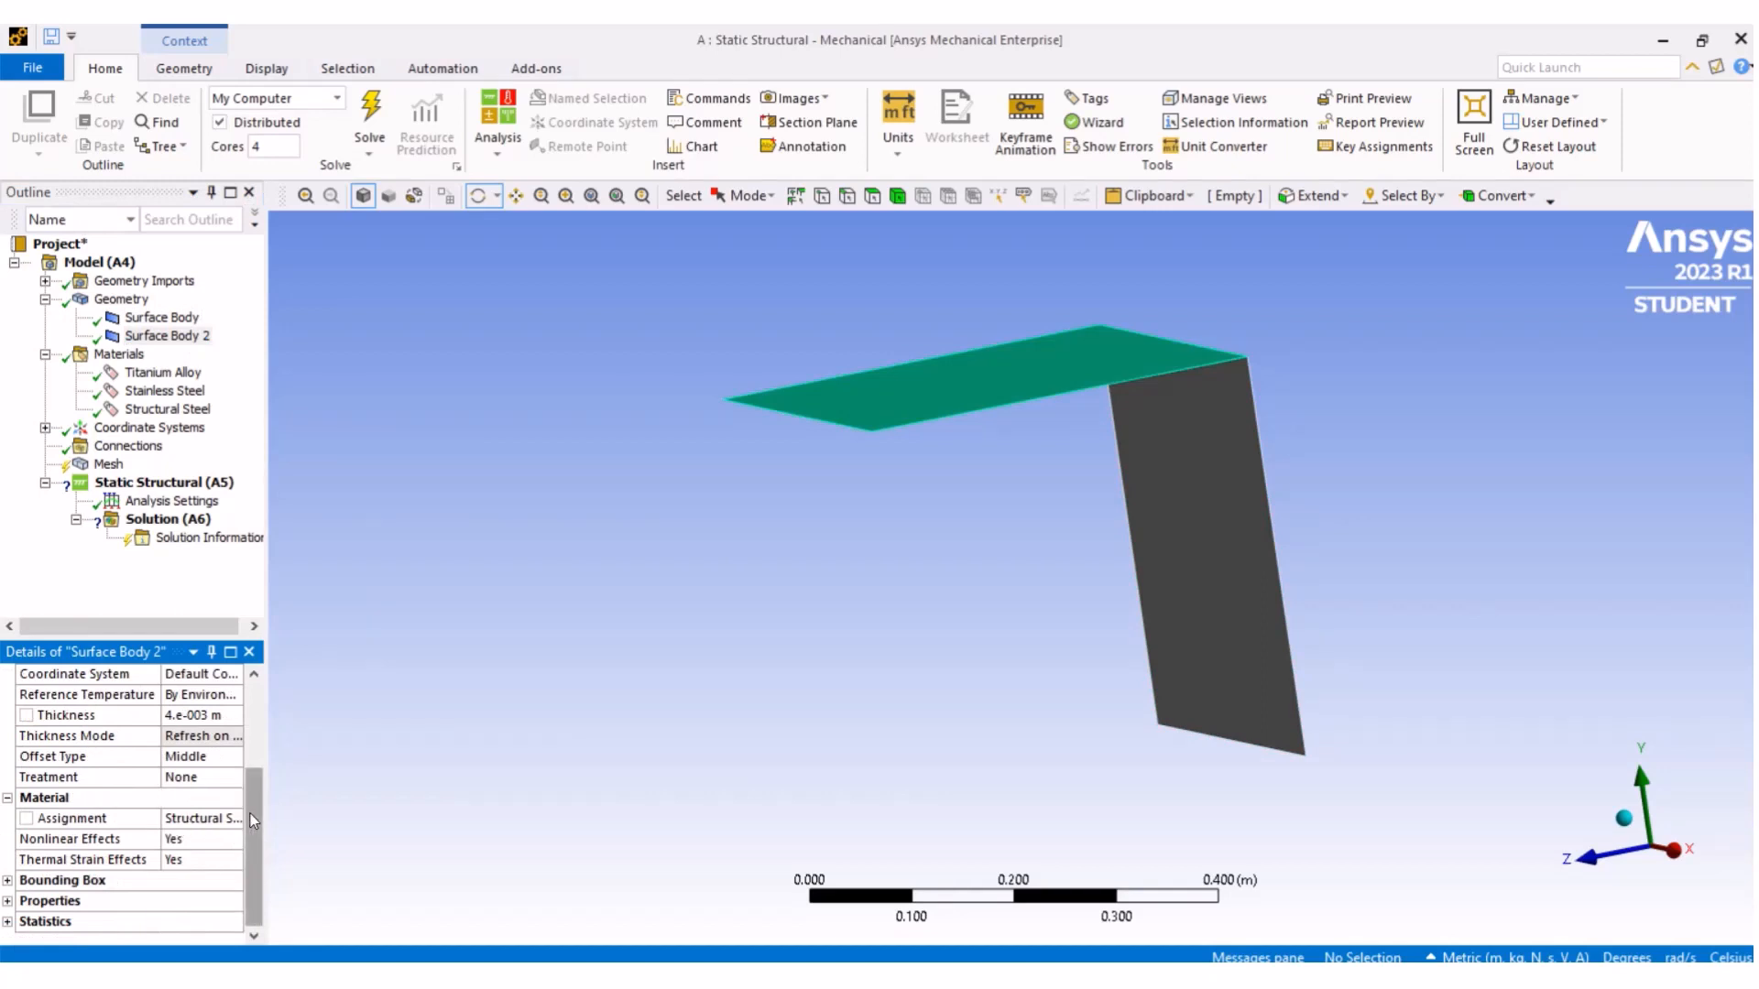
left_click_drag(256, 821, 268, 715)
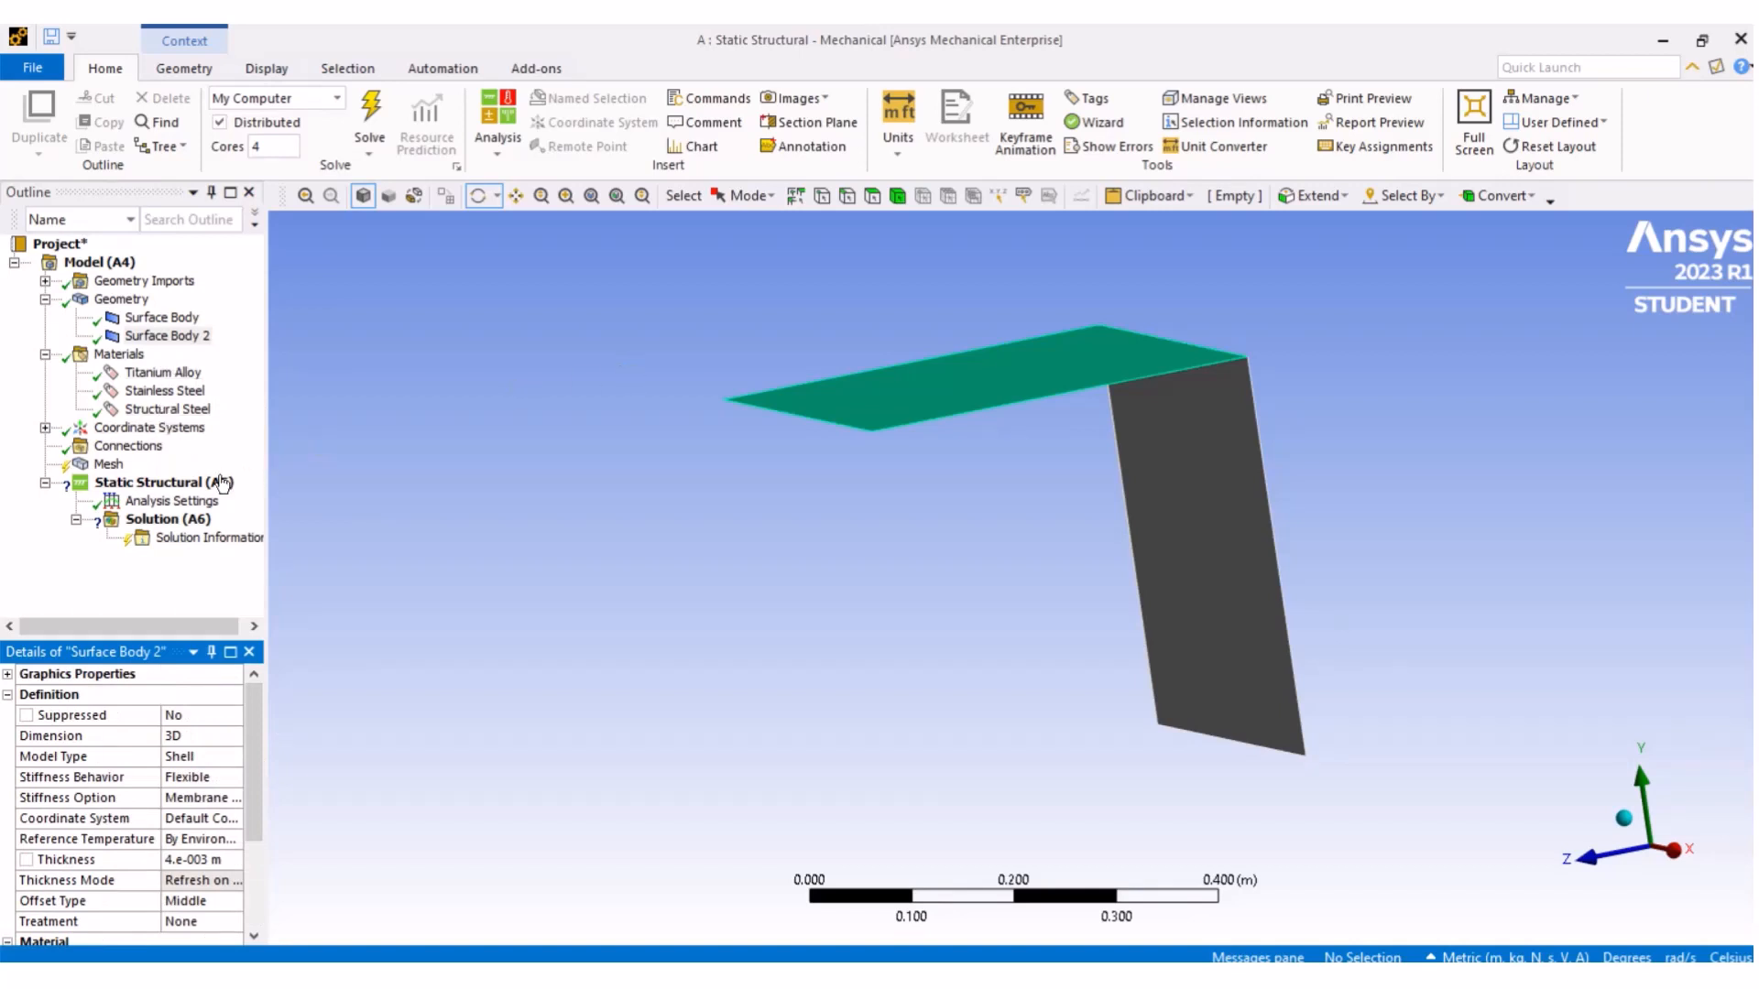
- Generate the mesh for the model
left_click(109, 467)
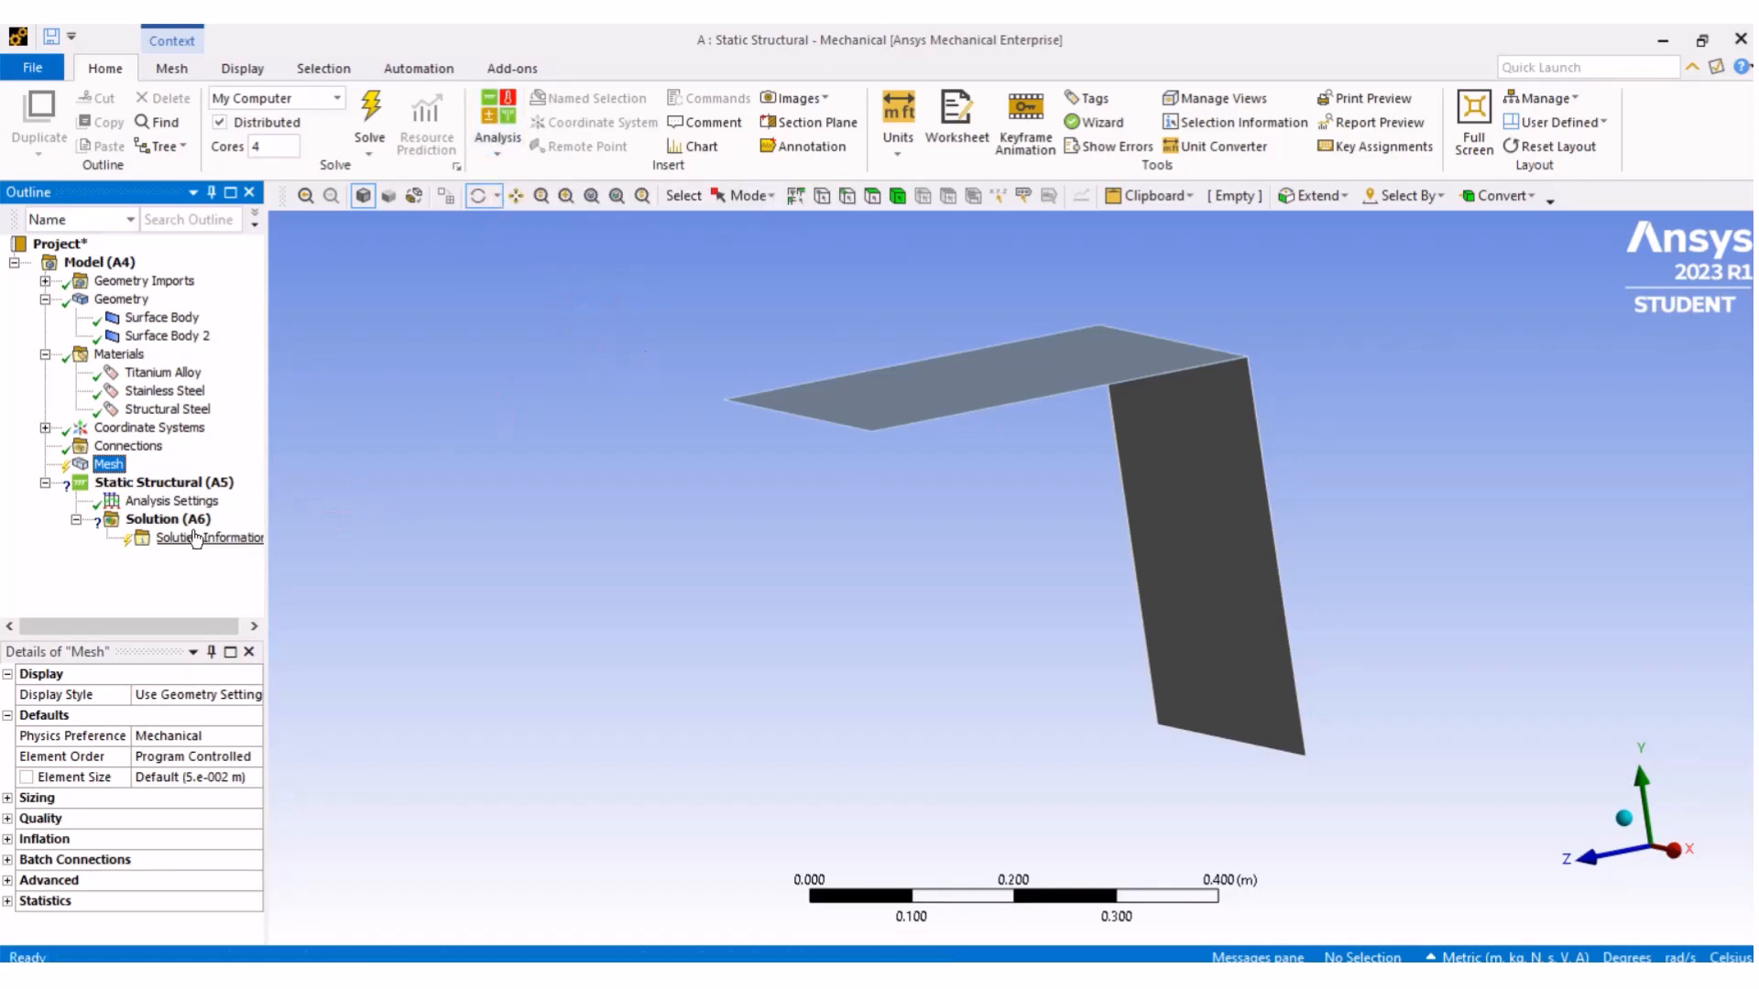
right_click(103, 468)
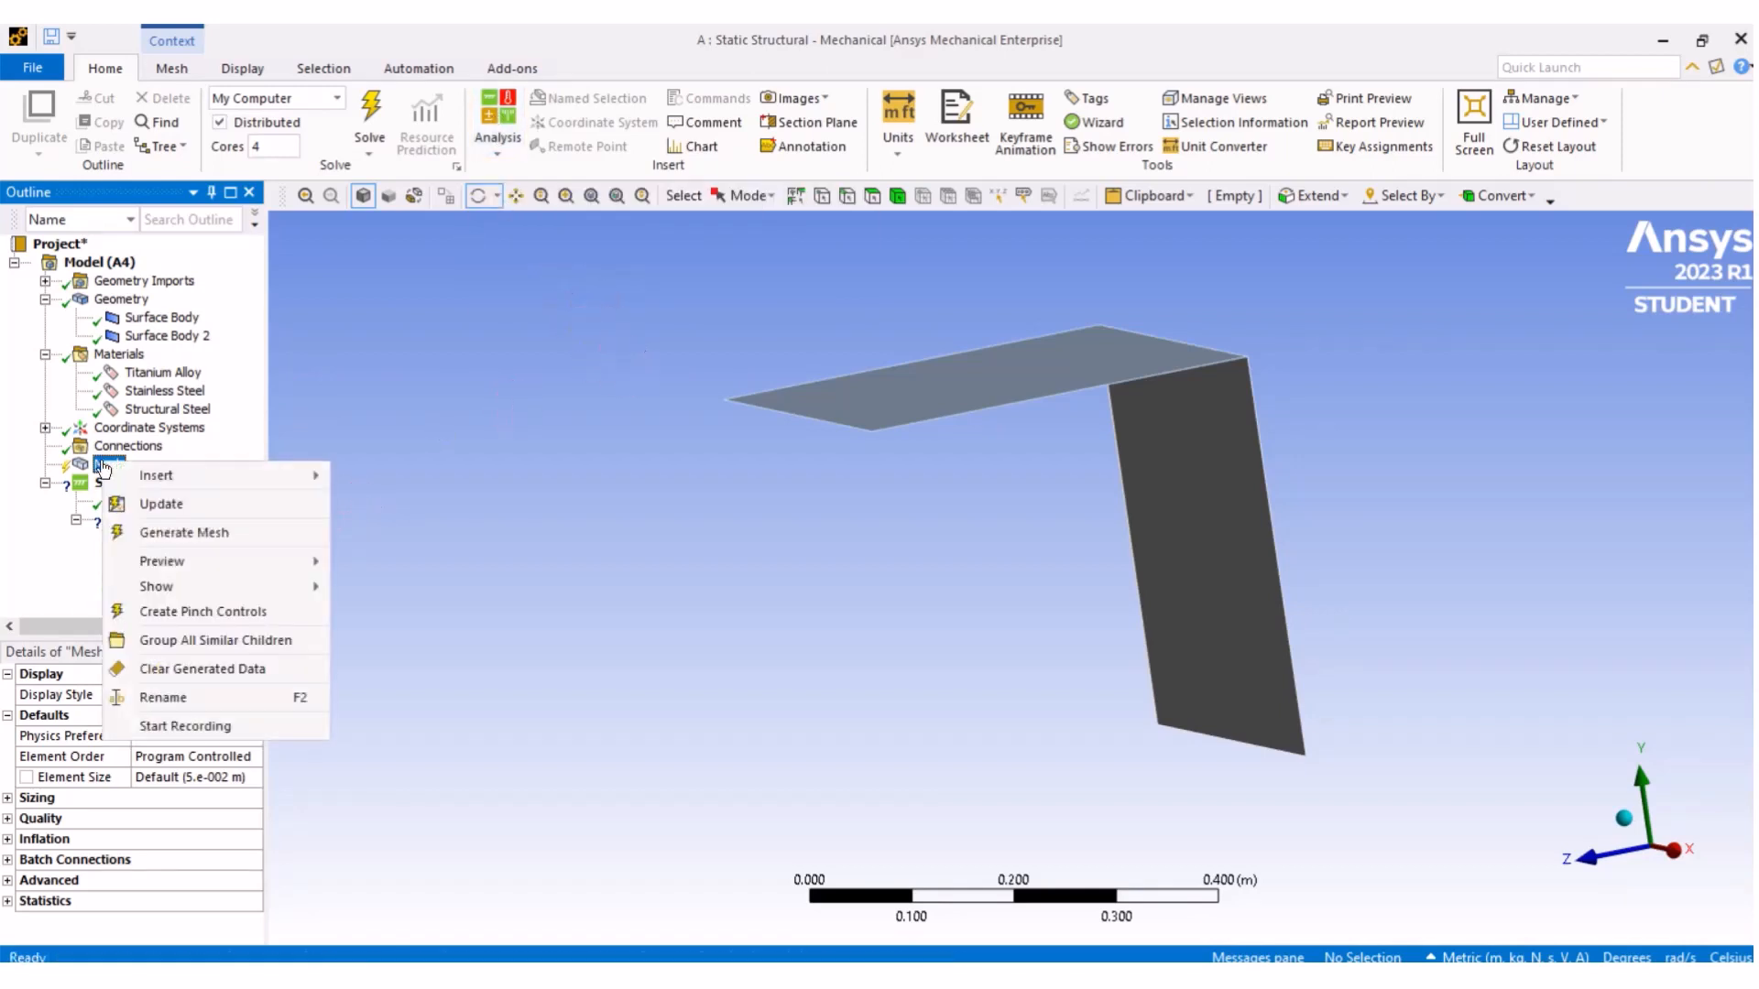
left_click(181, 532)
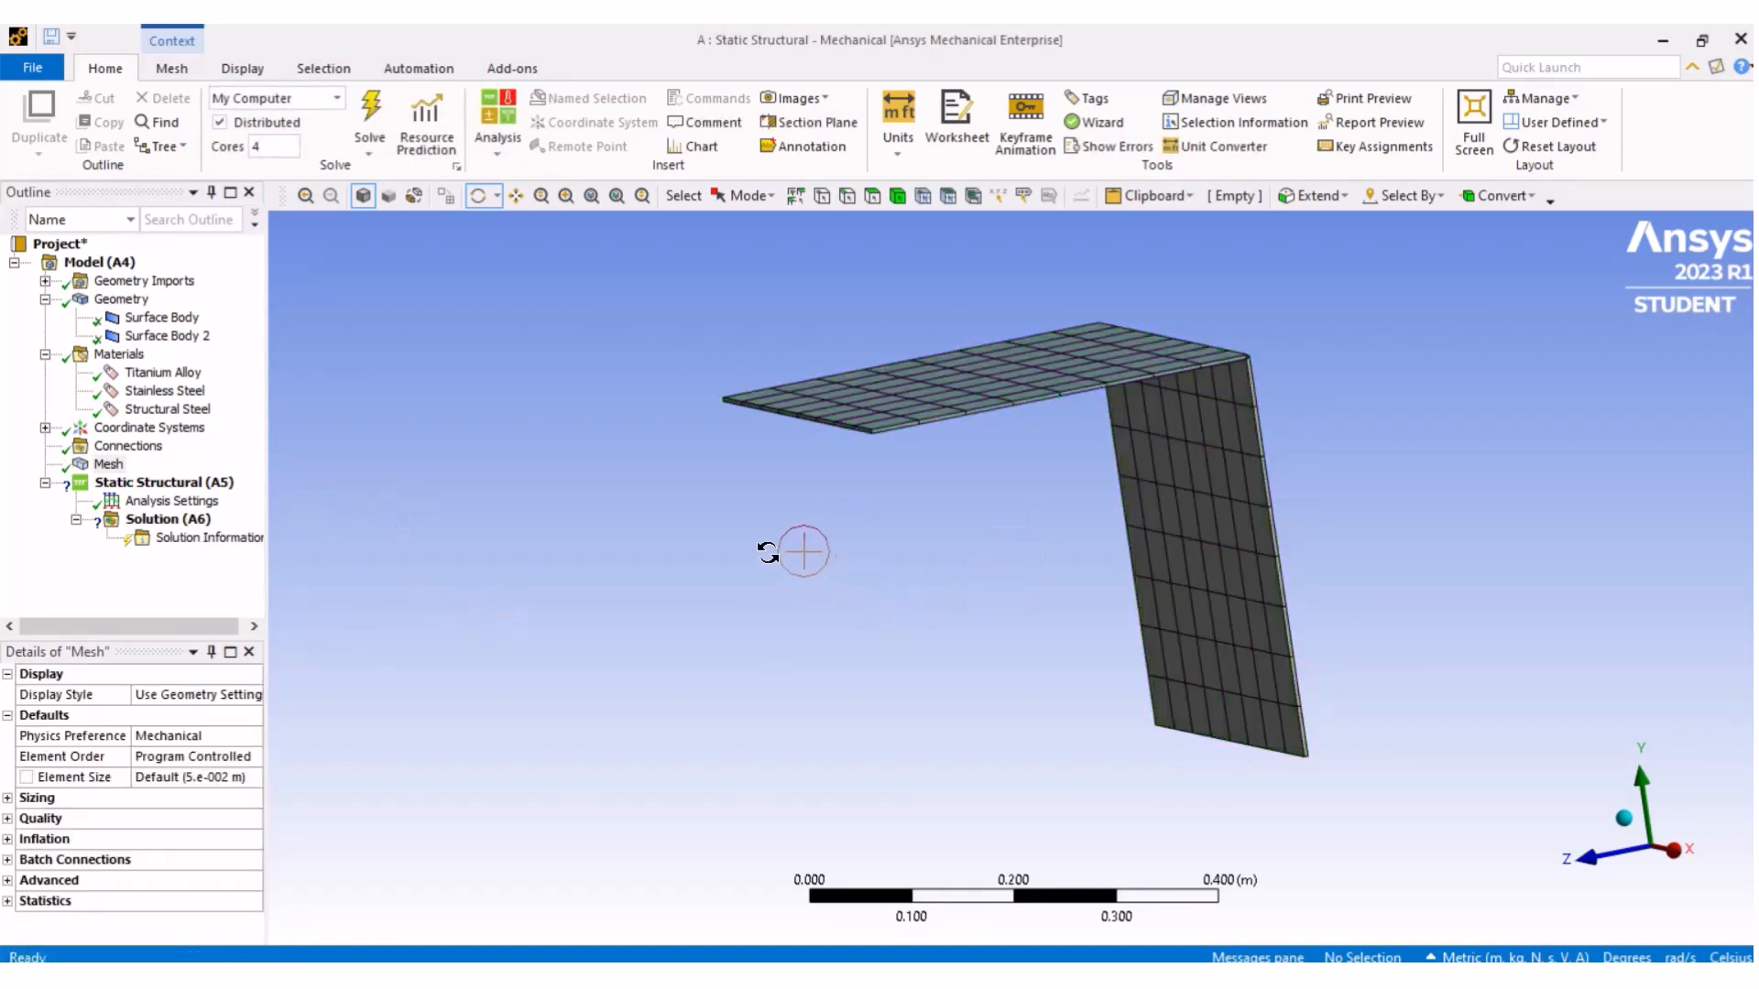
- Set the mesh element size to 0.025 m
left_click_drag(781, 514, 945, 689)
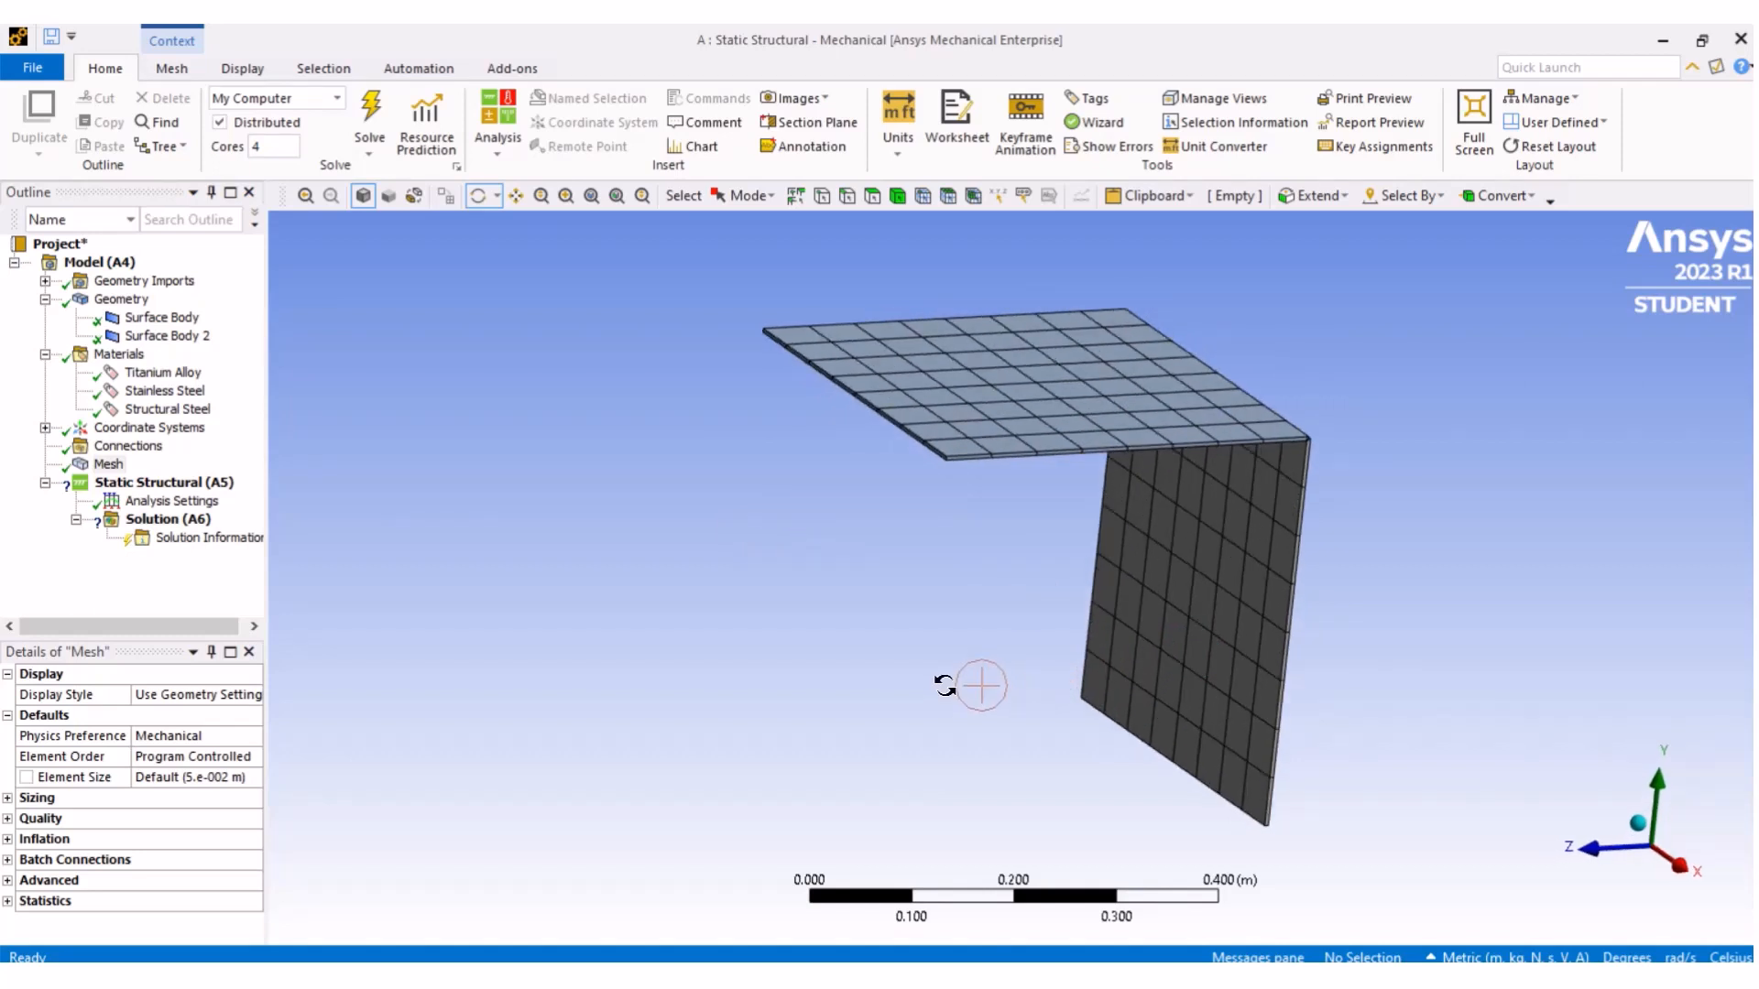
left_click(203, 778)
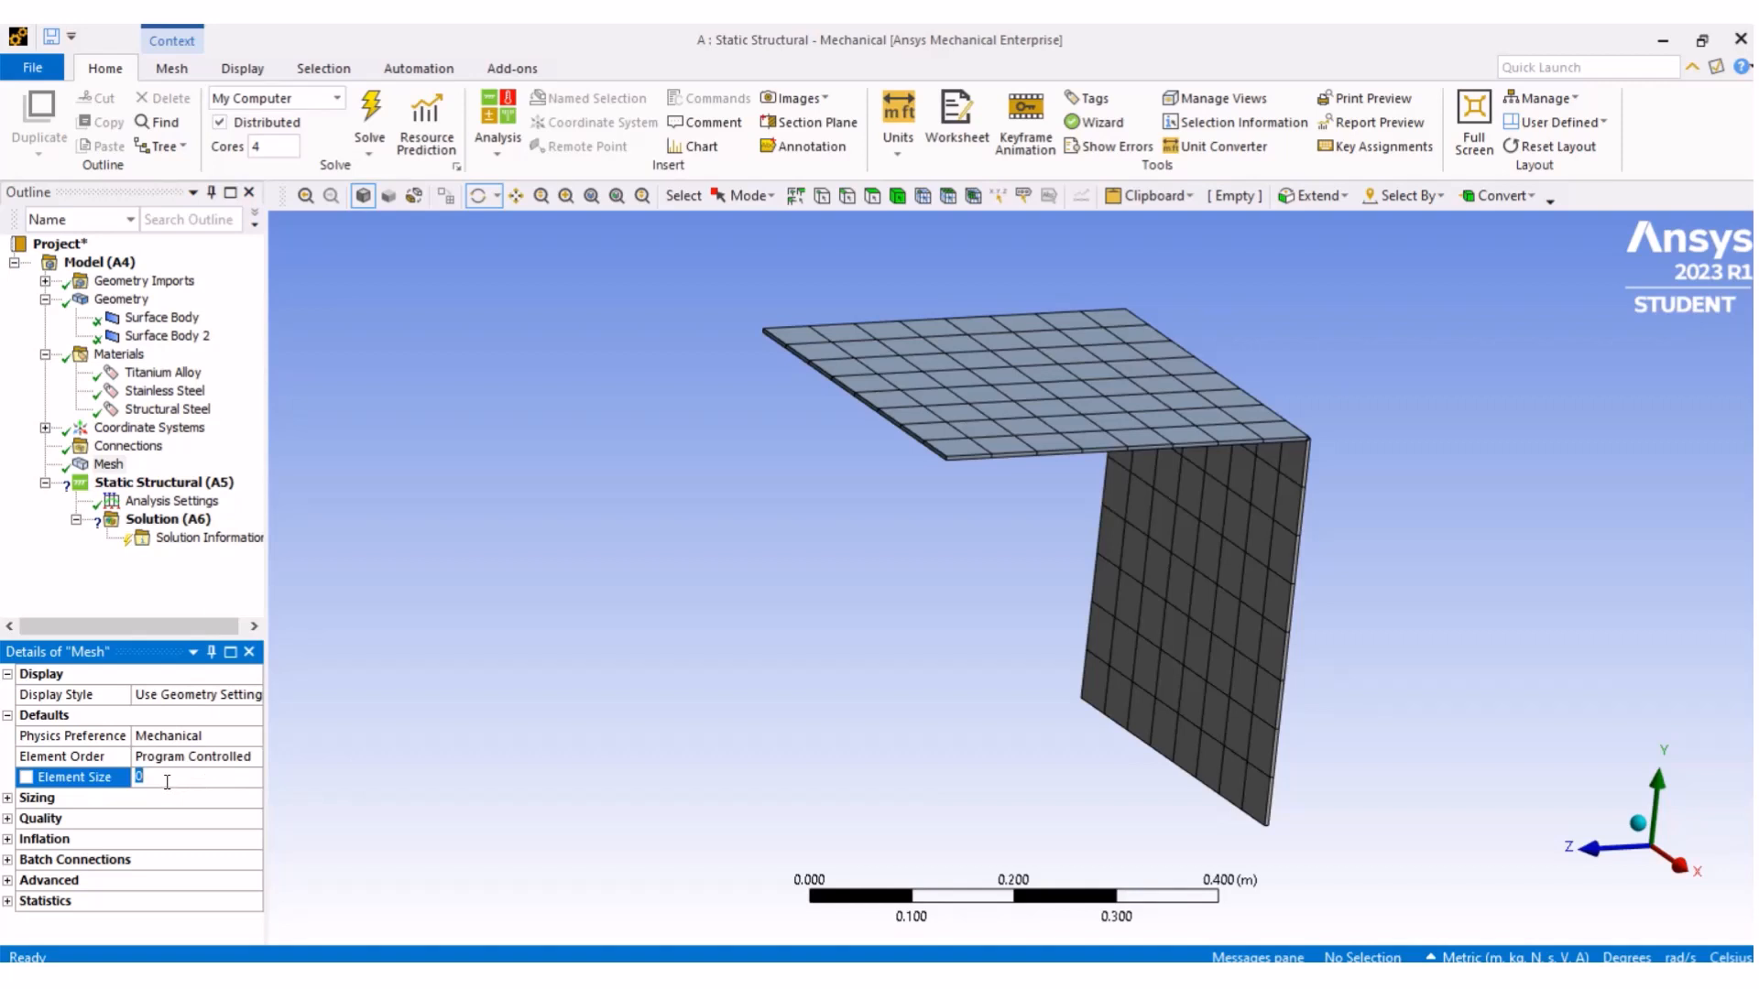
type("0.025")
key("Return")
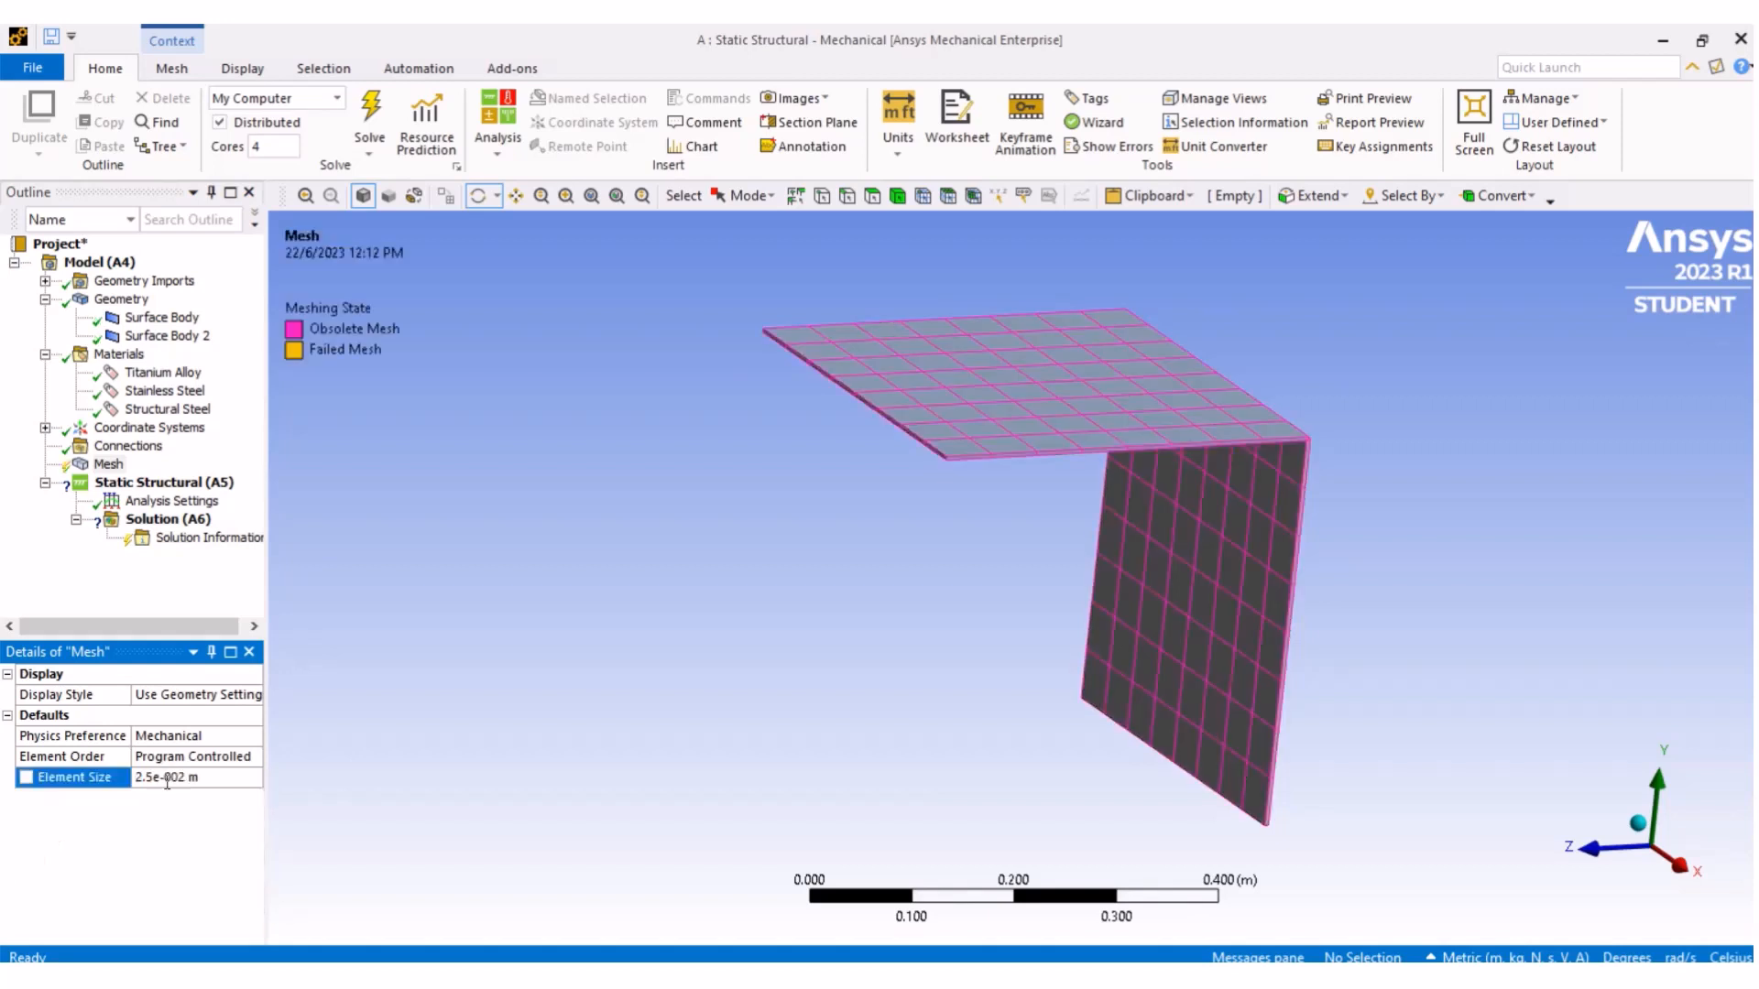
left_click(224, 785)
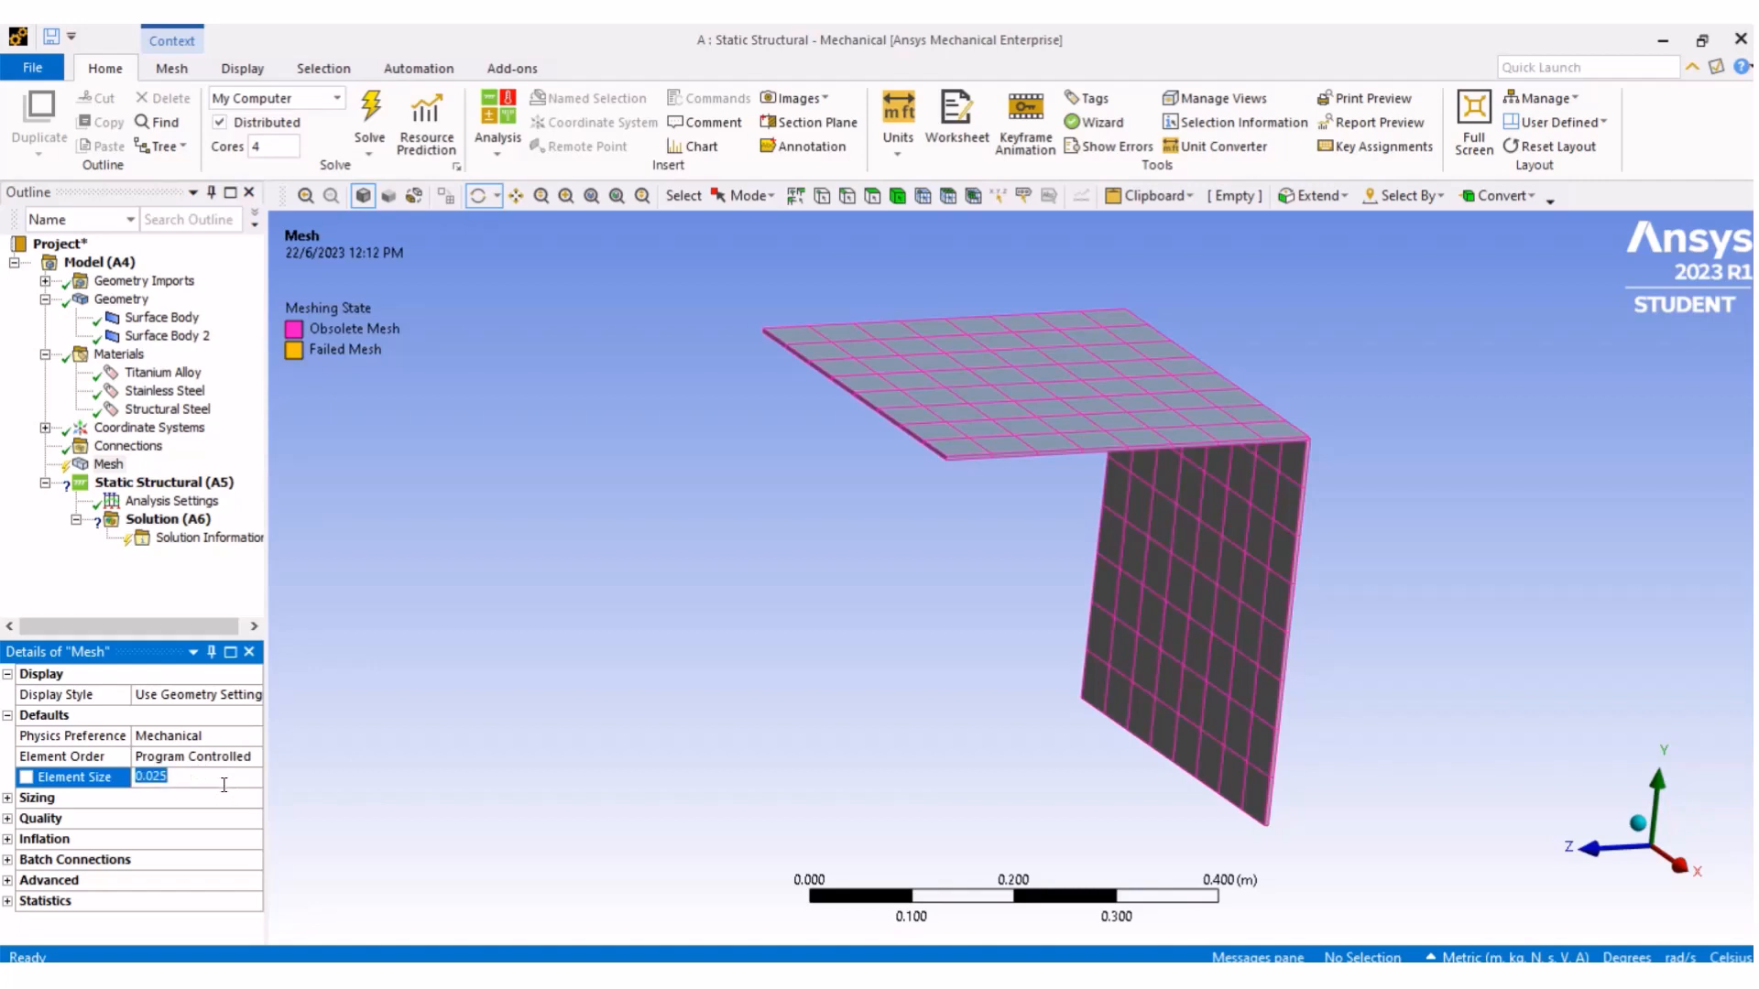
left_click(145, 778)
type("0")
key("Return")
left_click(158, 777)
left_click(165, 779)
key("BackSpace")
left_click(454, 768)
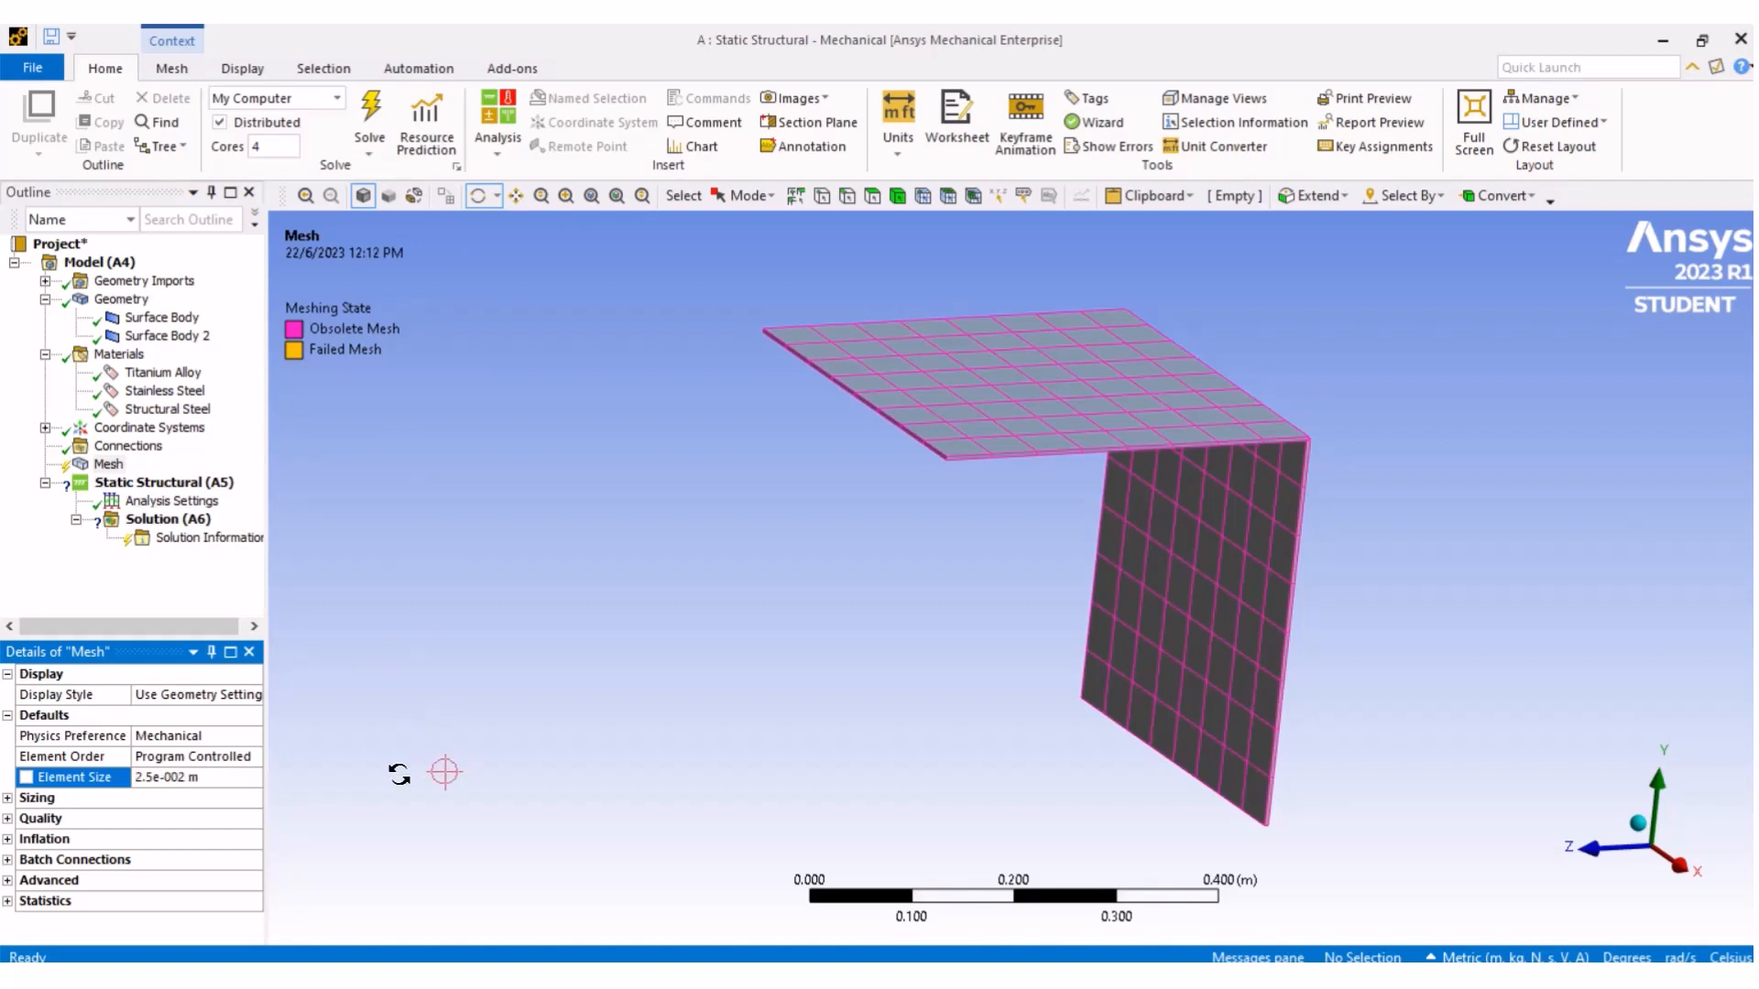
- Regenerate the mesh with the new element size
right_click(108, 464)
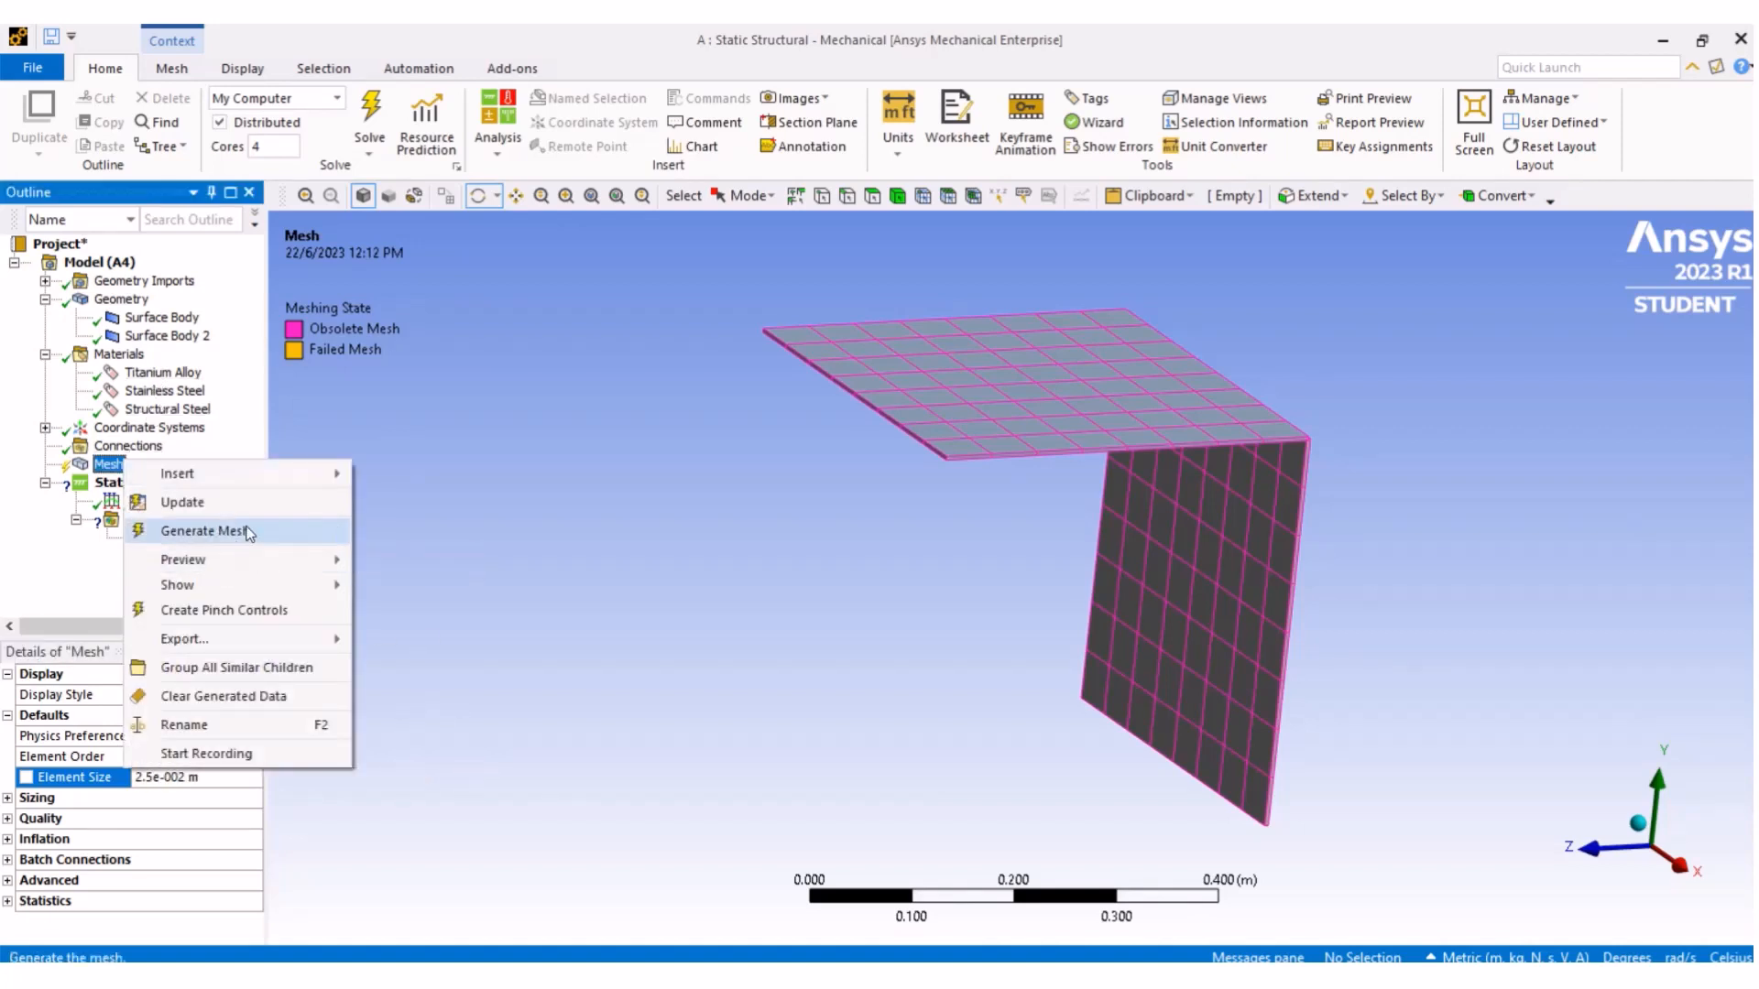
left_click(245, 530)
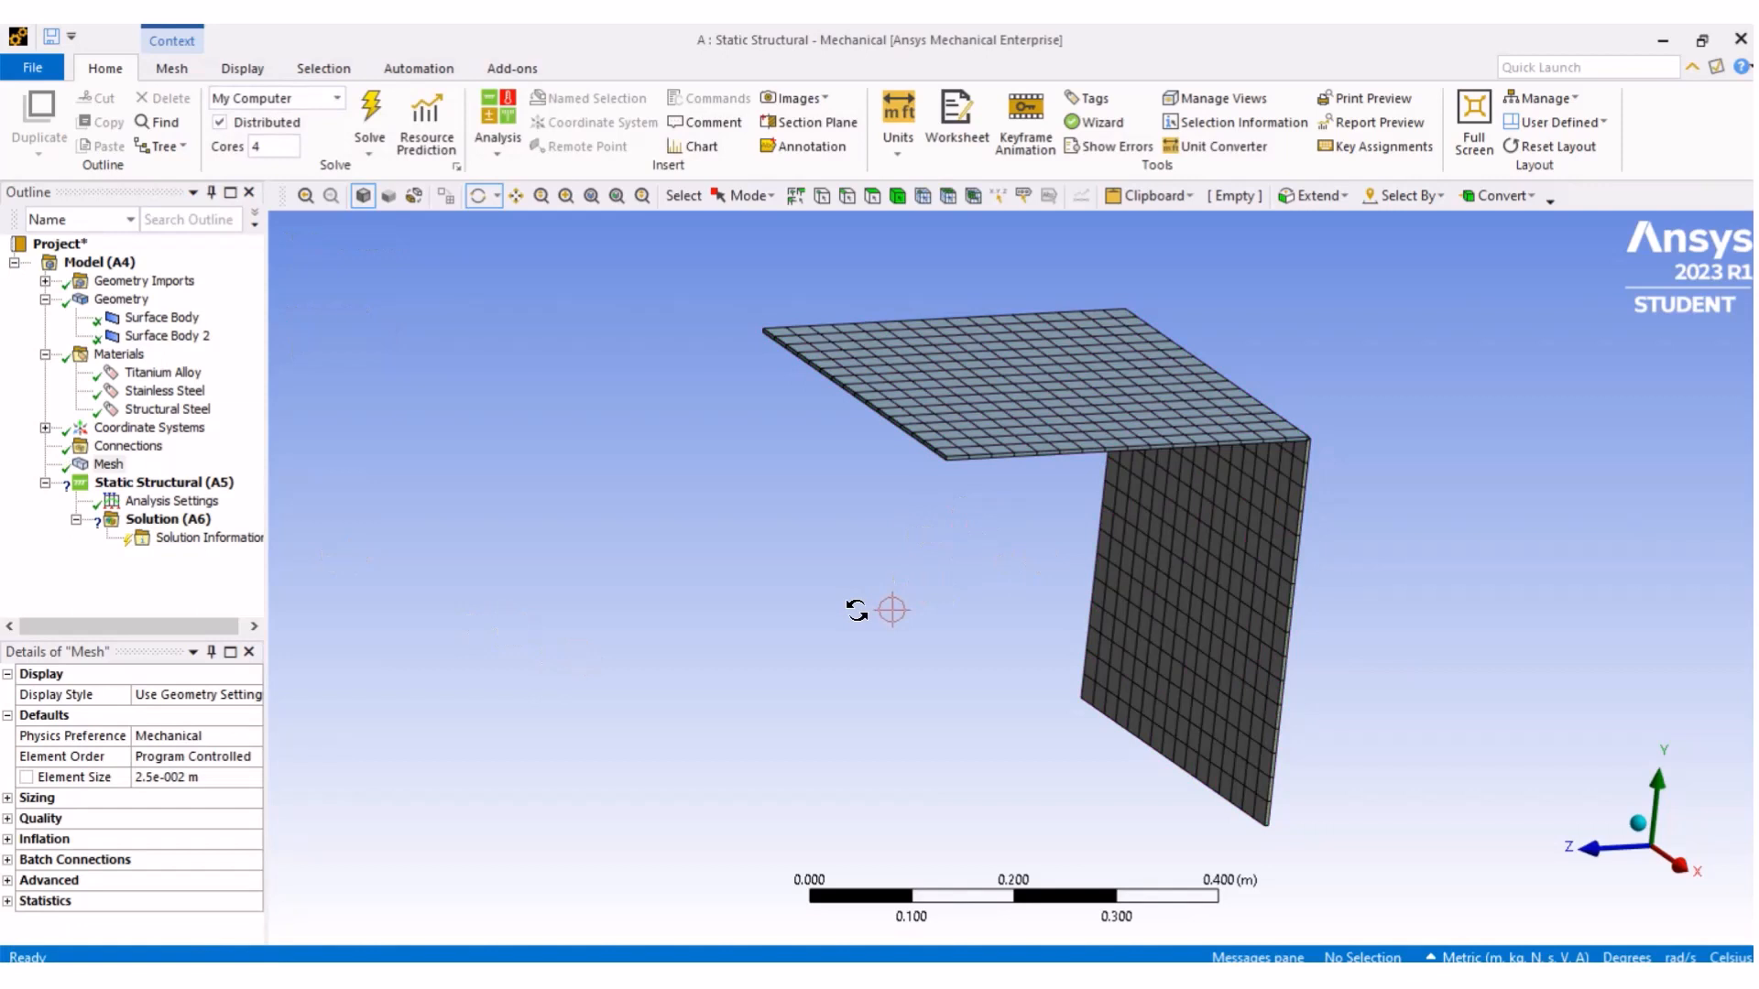
- Insert a Fixed Support on the bottom edge of the vertical surface body
left_click_drag(1335, 675, 853, 451)
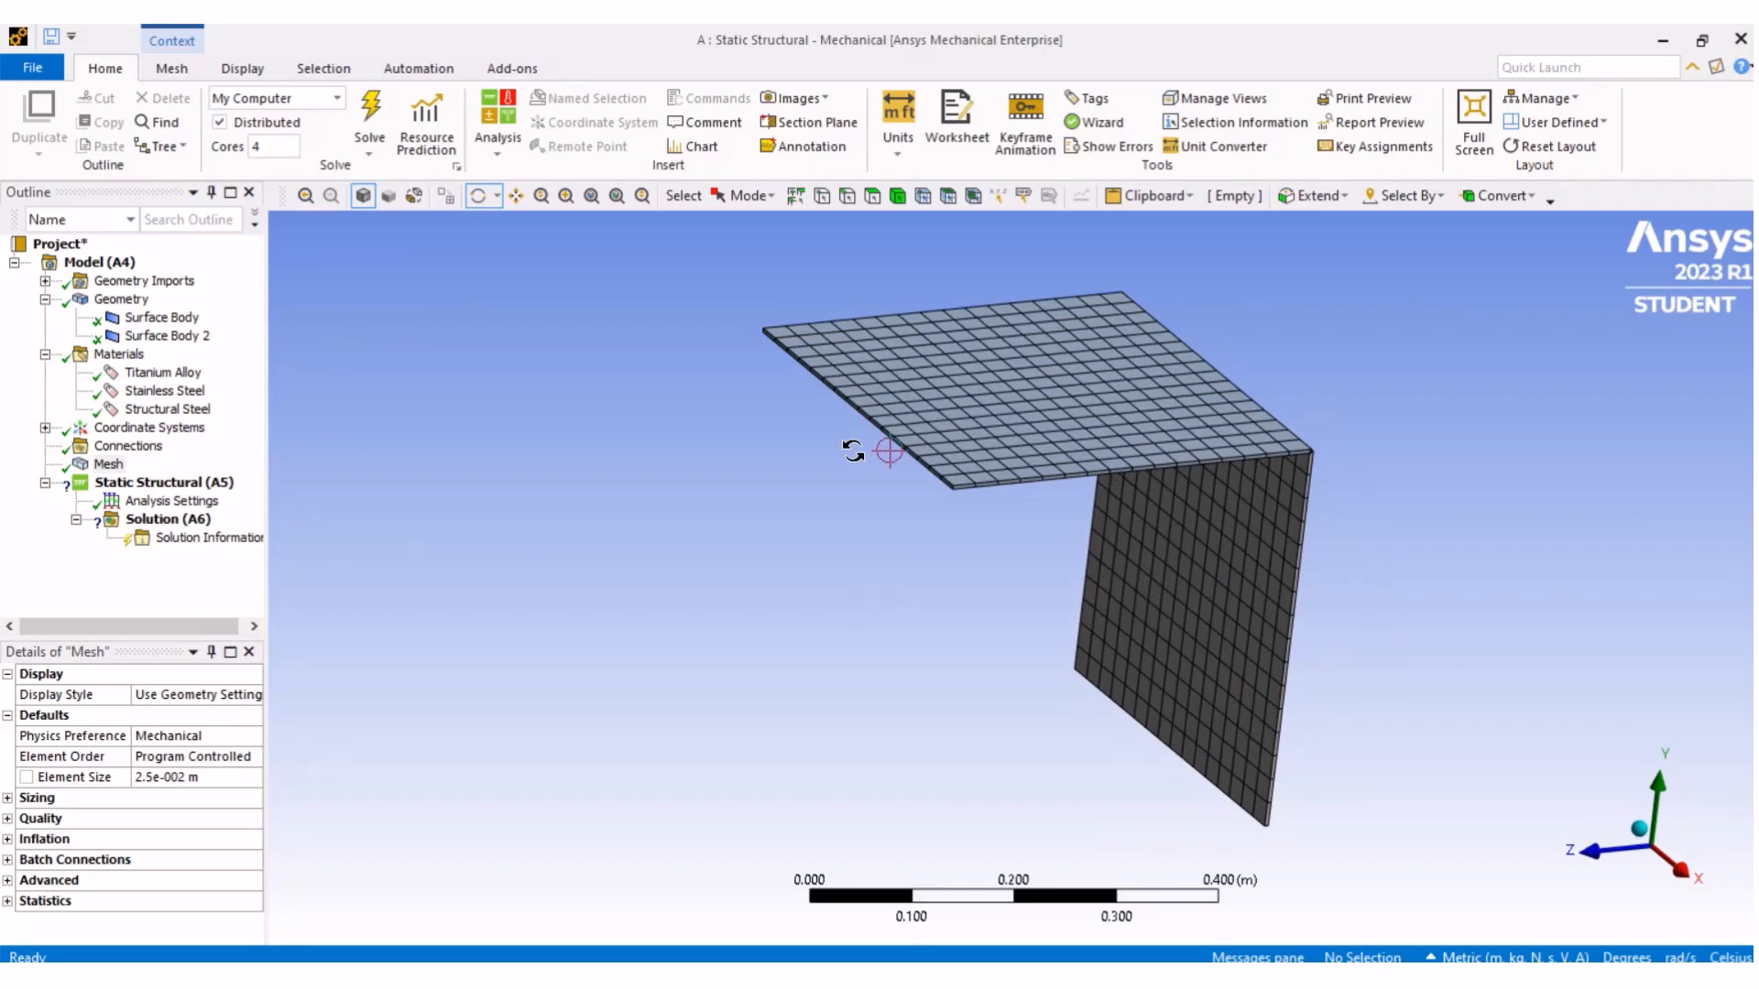
left_click(186, 486)
right_click(187, 486)
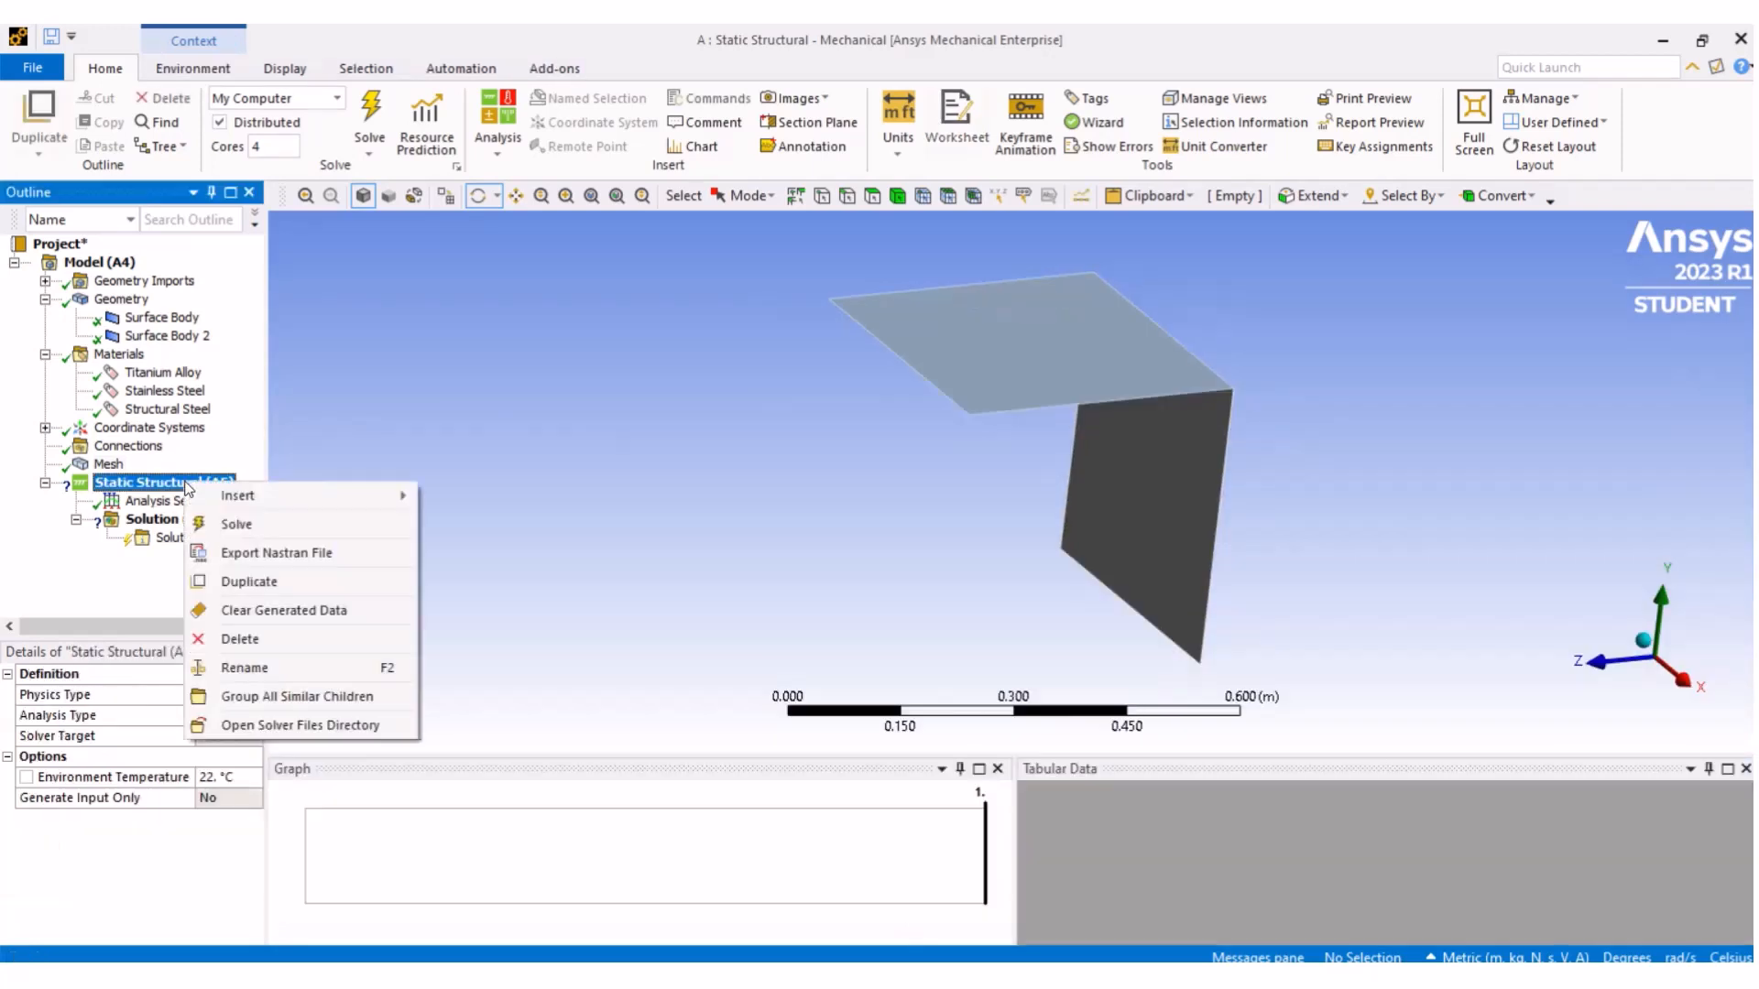
mouse_move(233, 495)
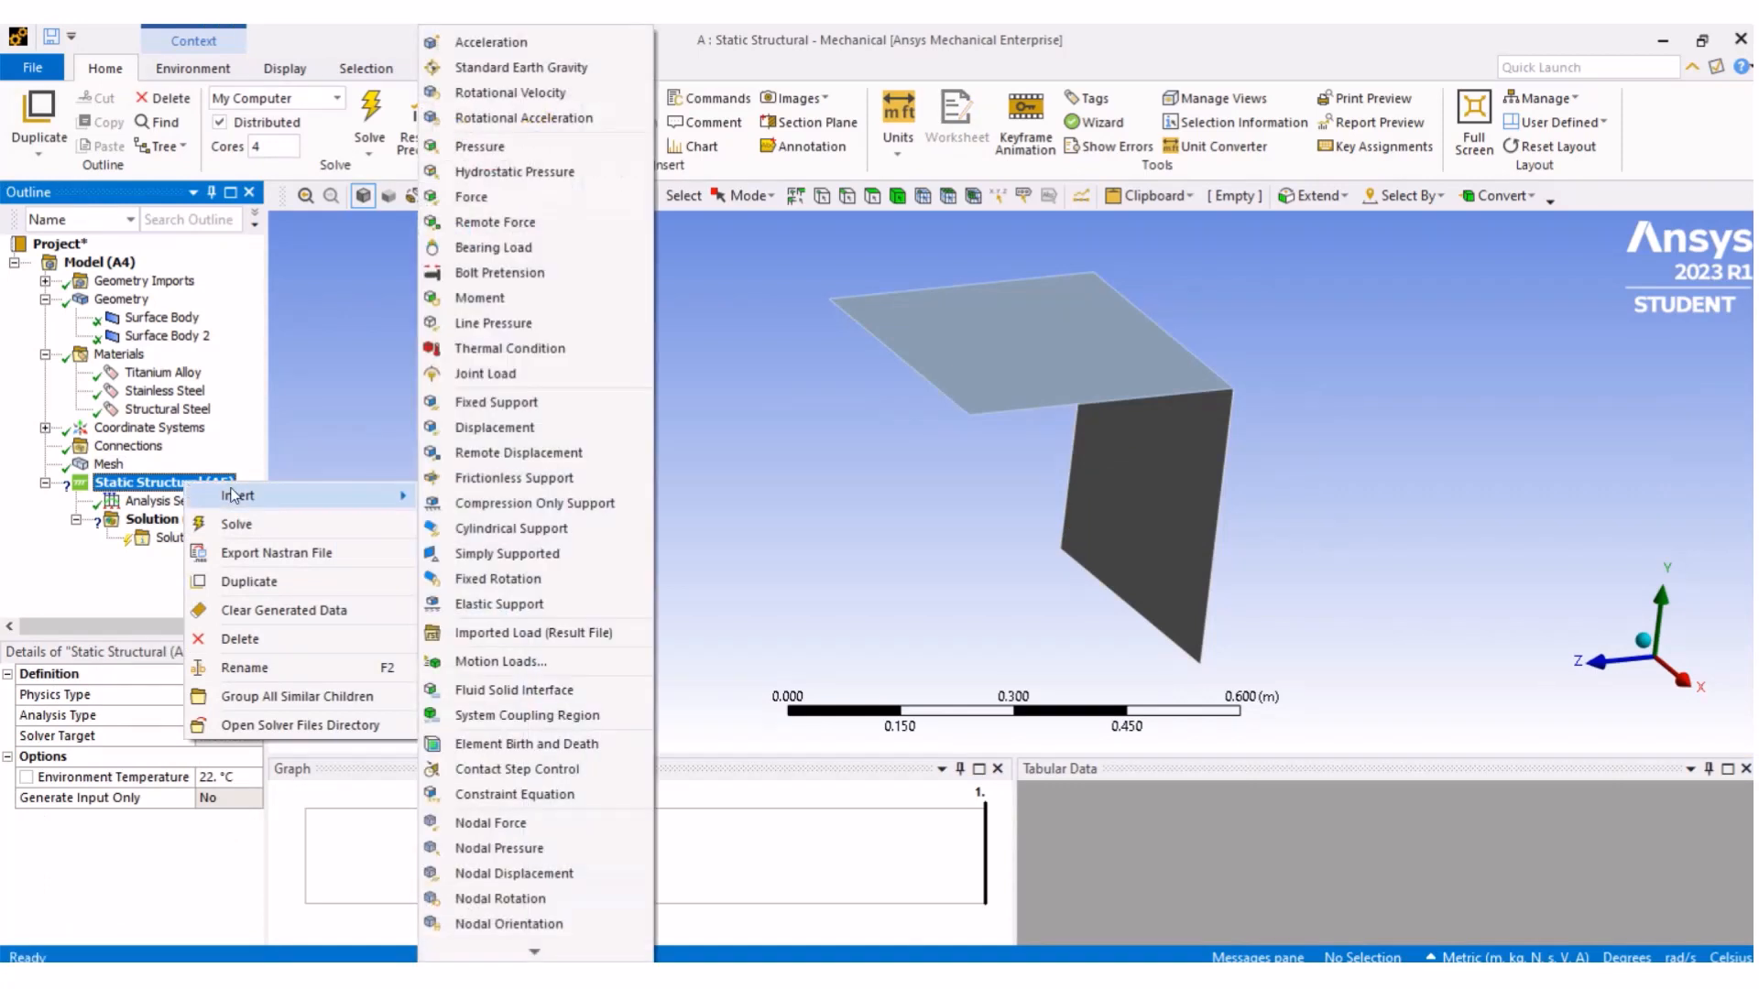
left_click(570, 410)
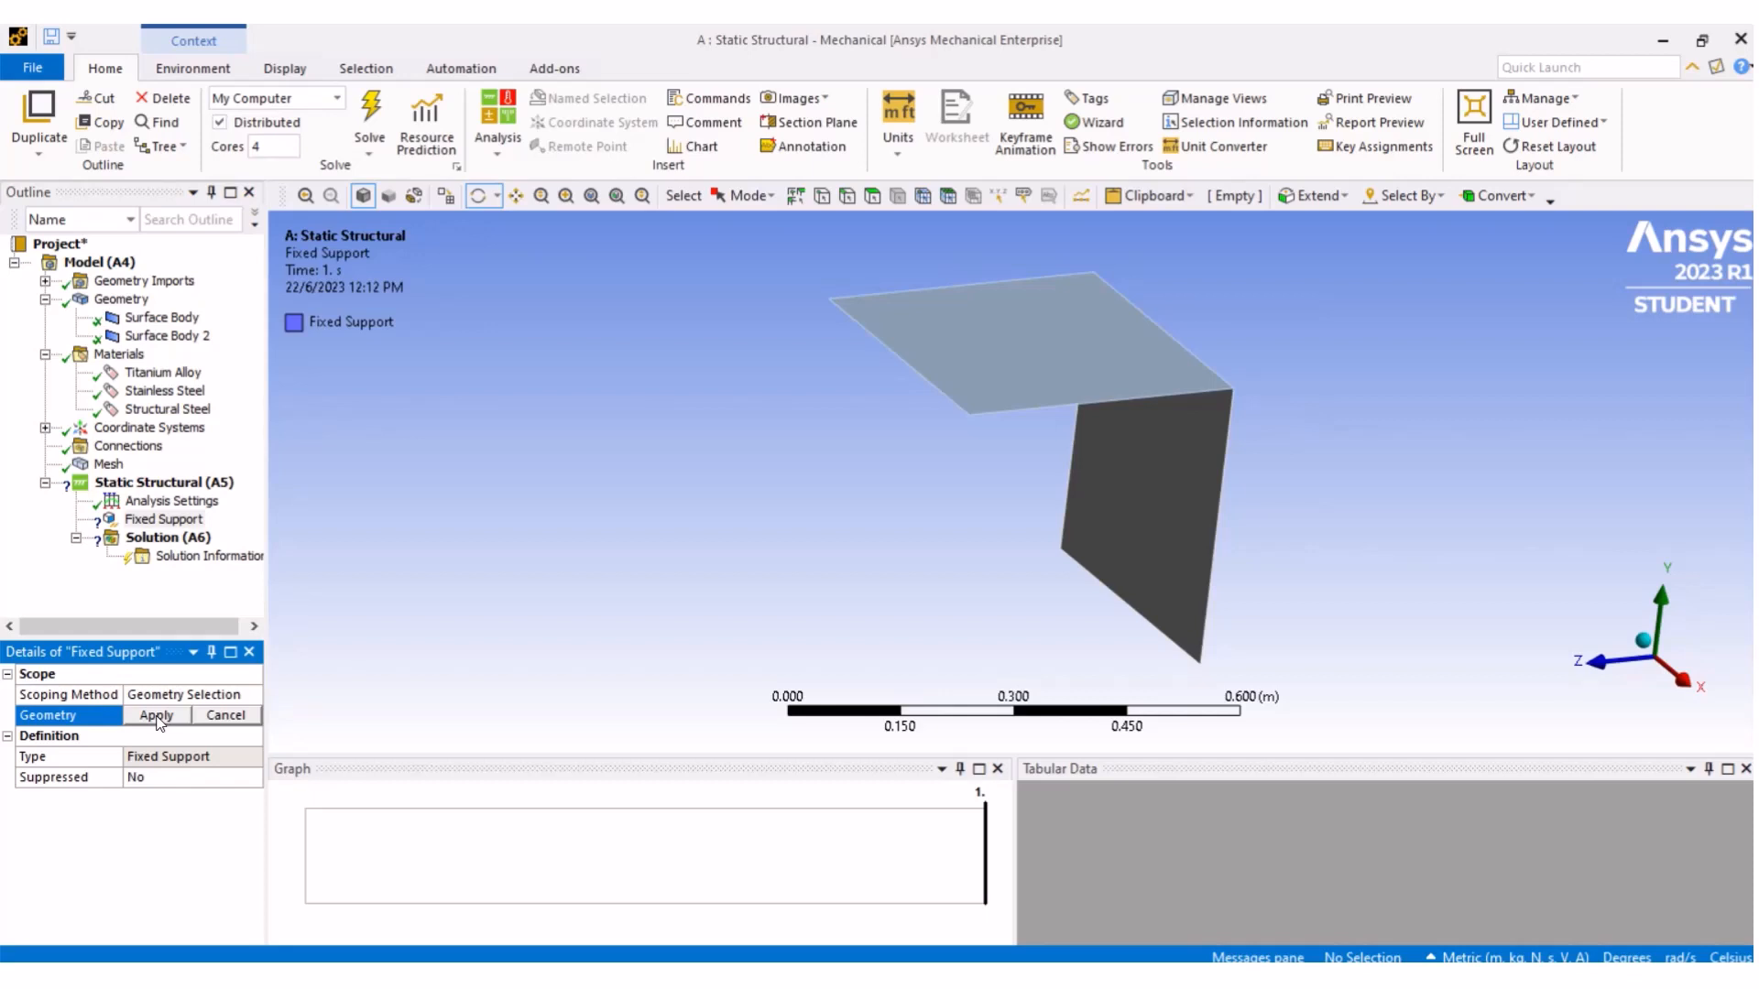
left_click(847, 196)
left_click(1136, 603)
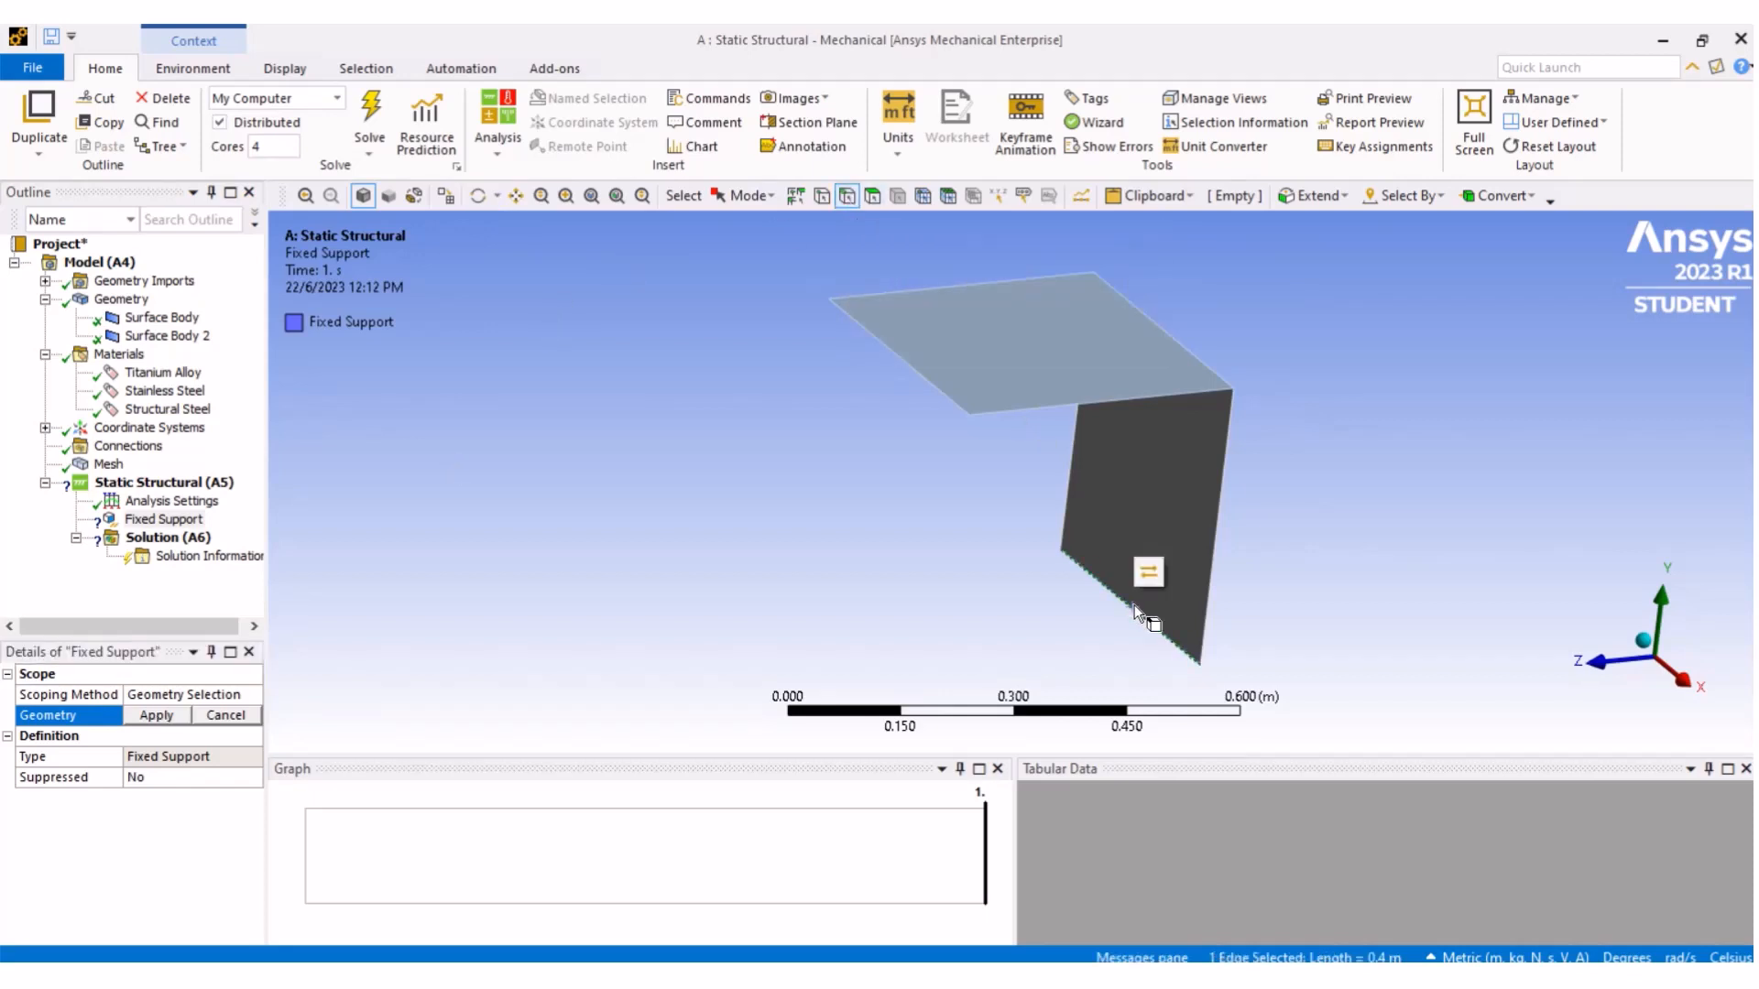
left_click(153, 718)
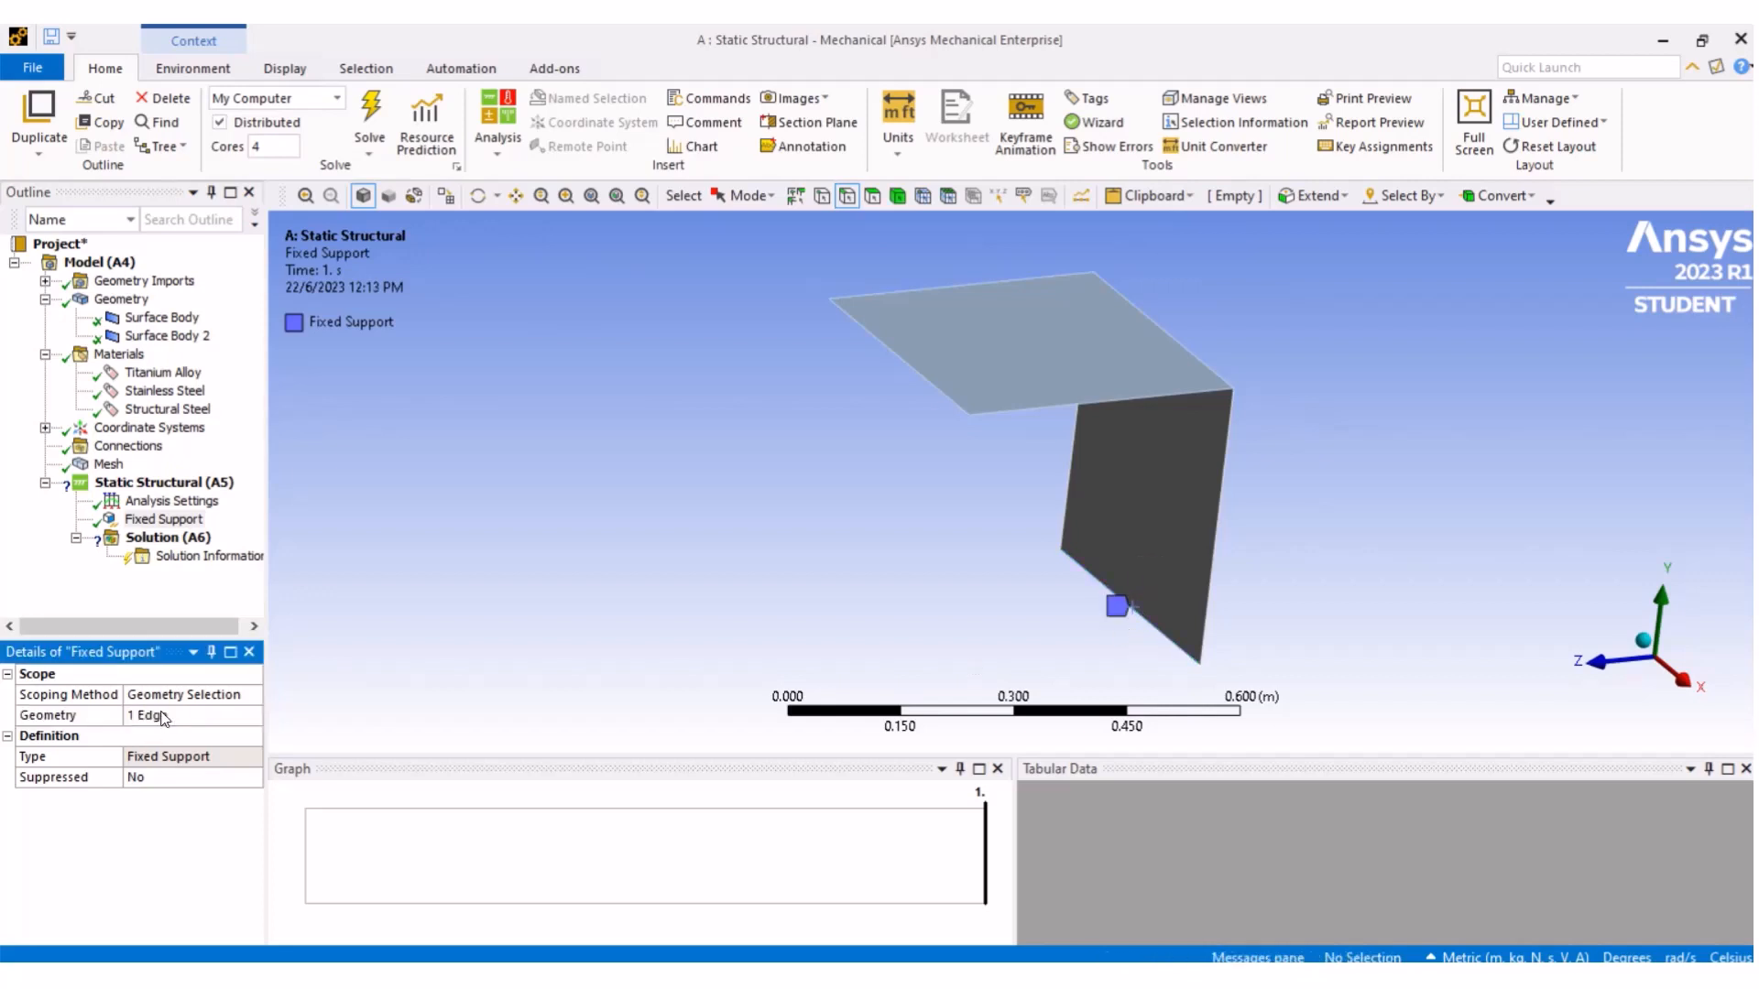
- Review the loading and boundary conditions figure in the tutorial document
key("alt+Tab")
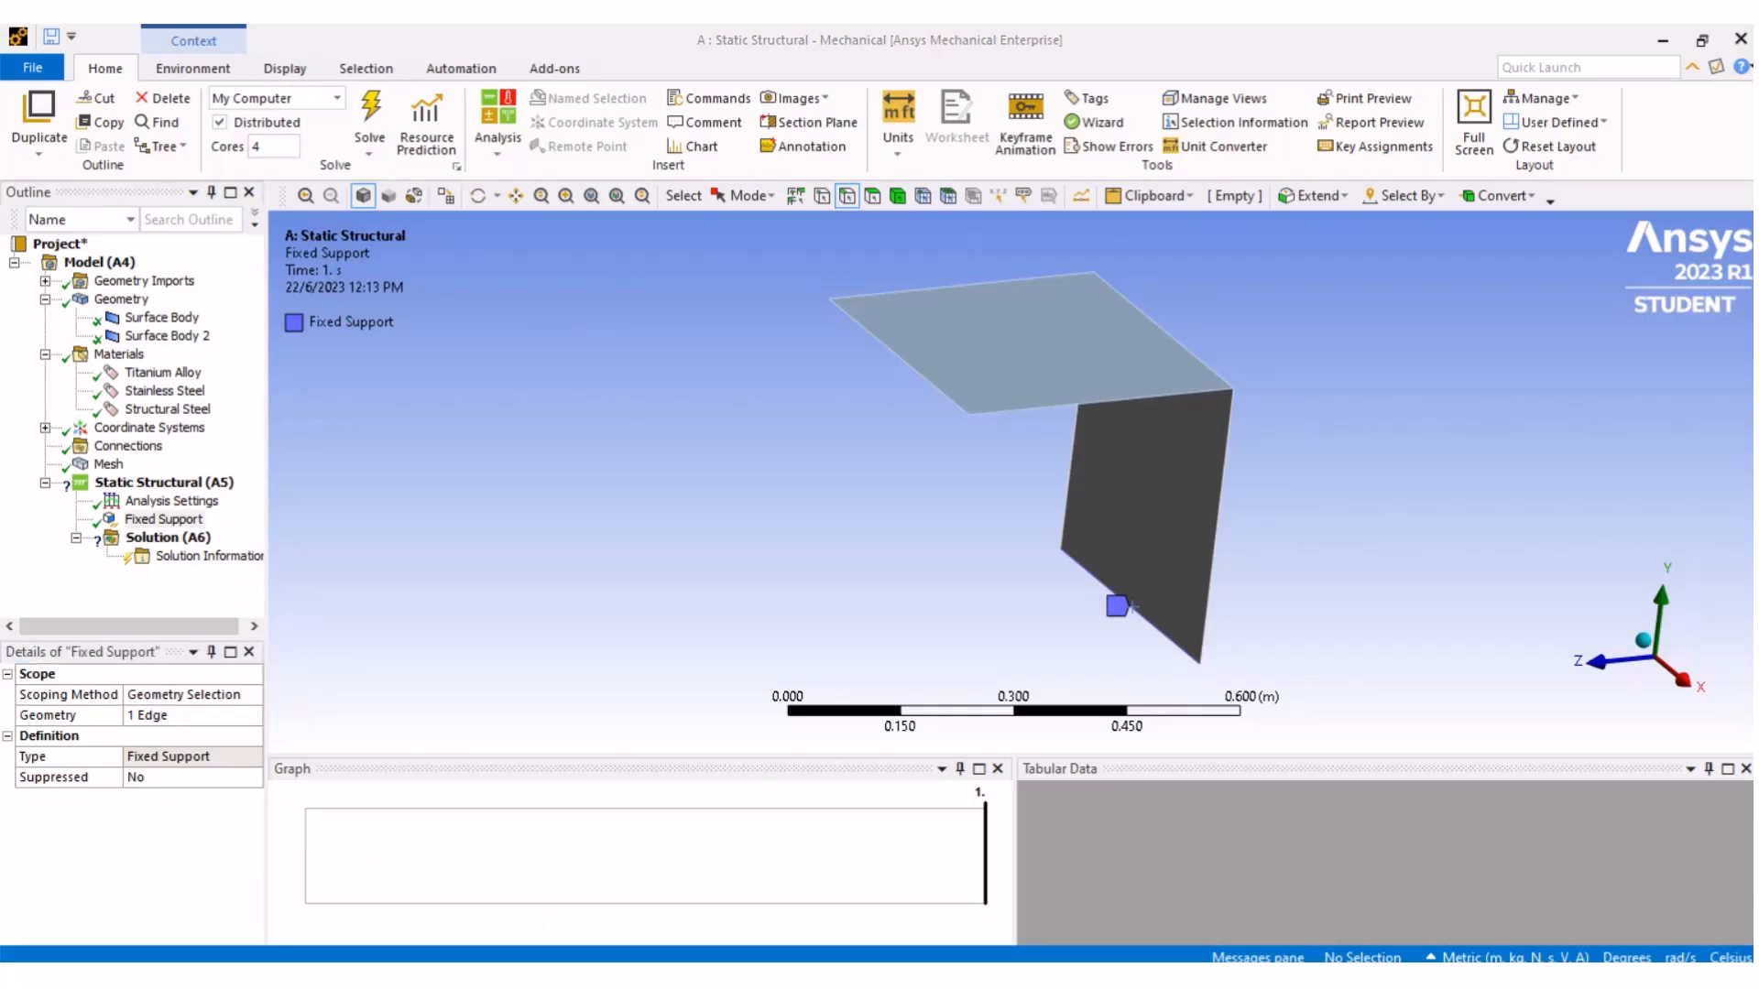
scroll(887, 729, "down", 10)
scroll(887, 730, "down", 15)
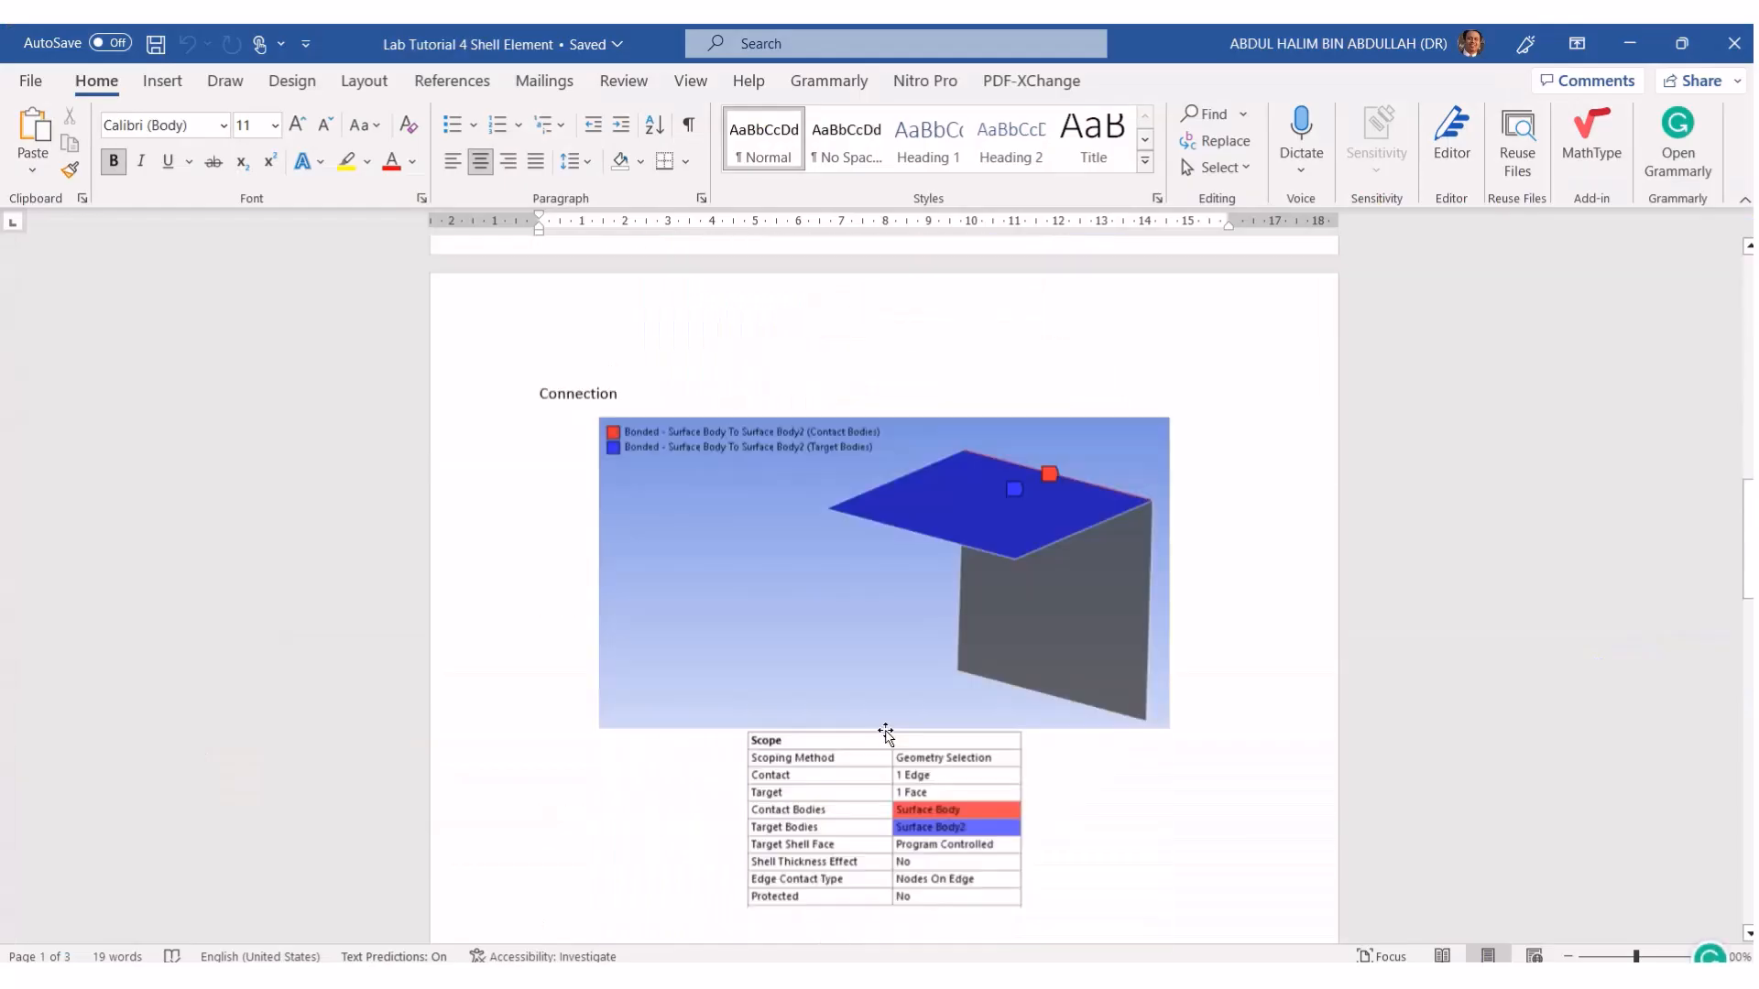
scroll(887, 732, "down", 7)
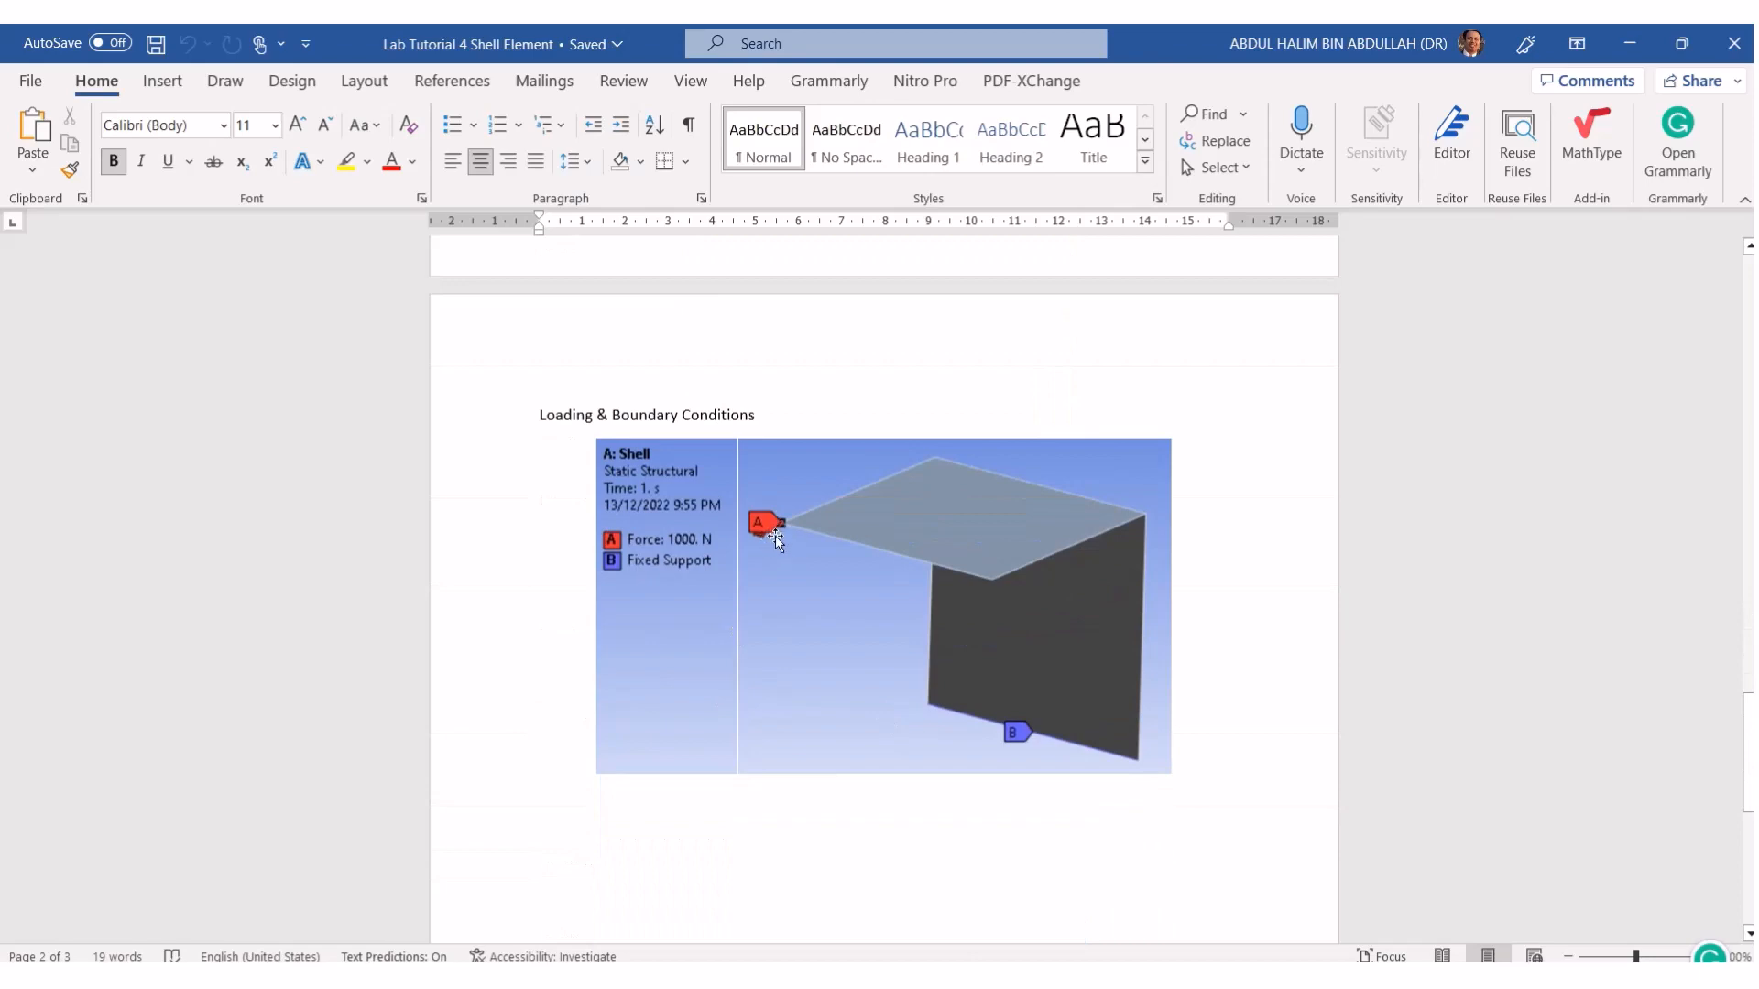
mouse_move(1041, 975)
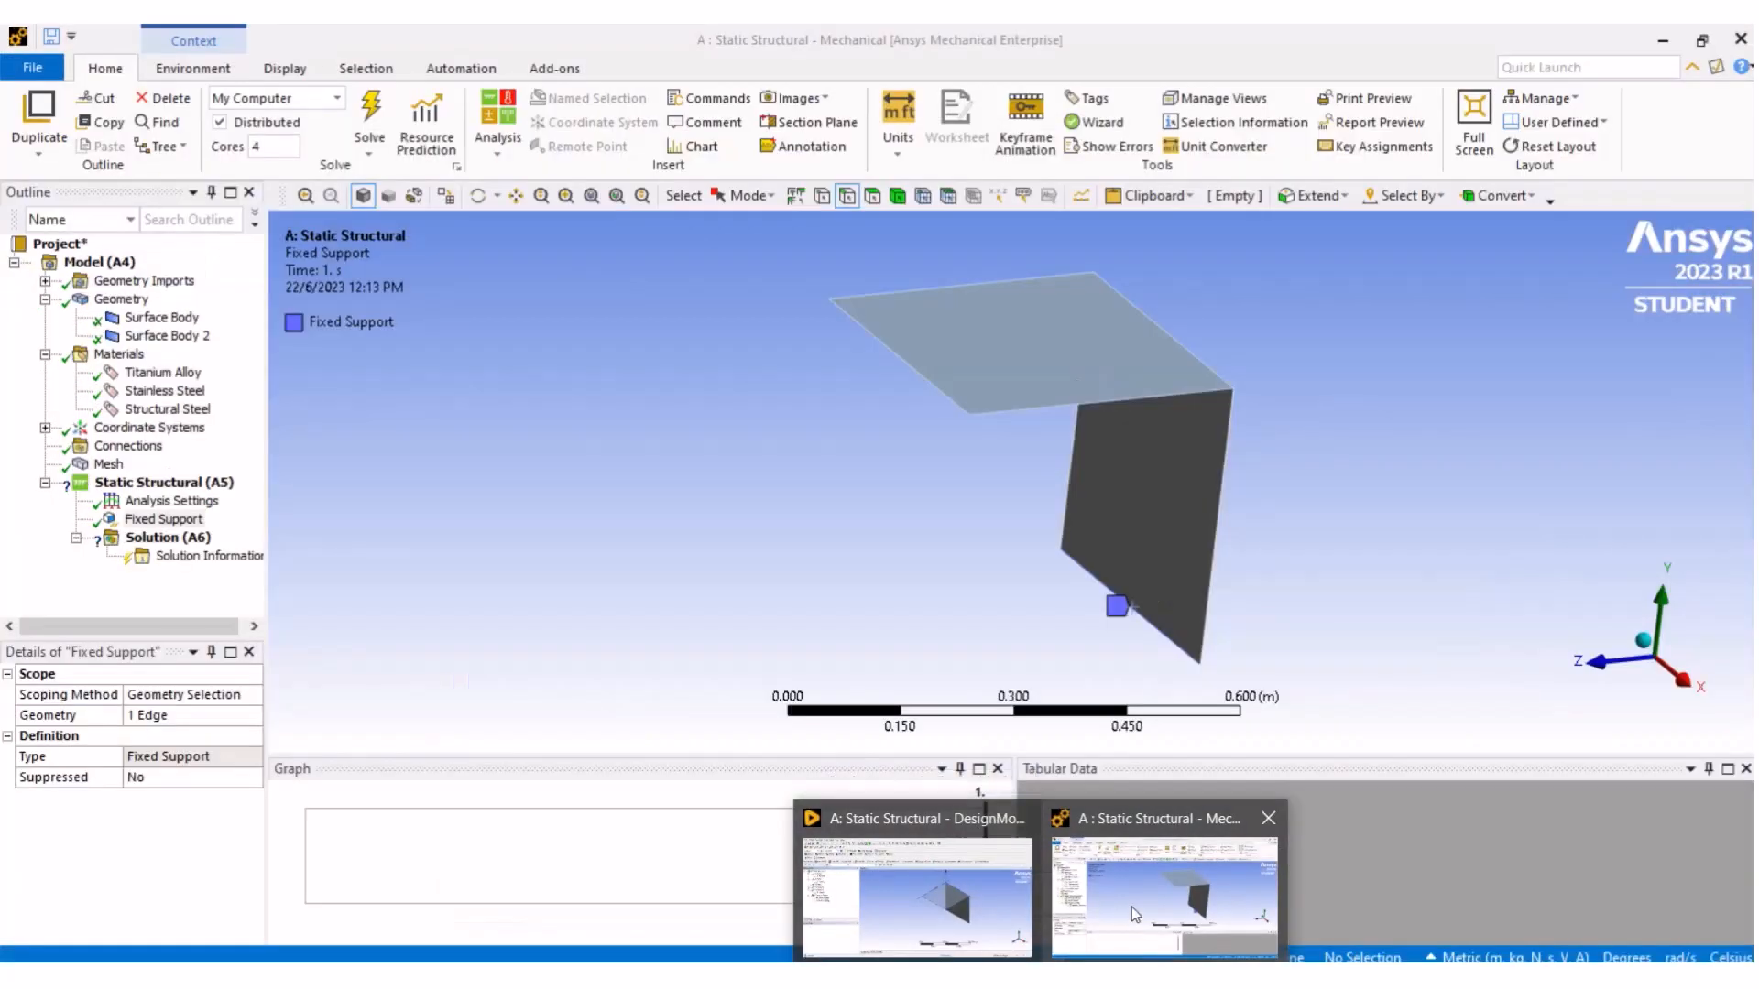
left_click(1132, 910)
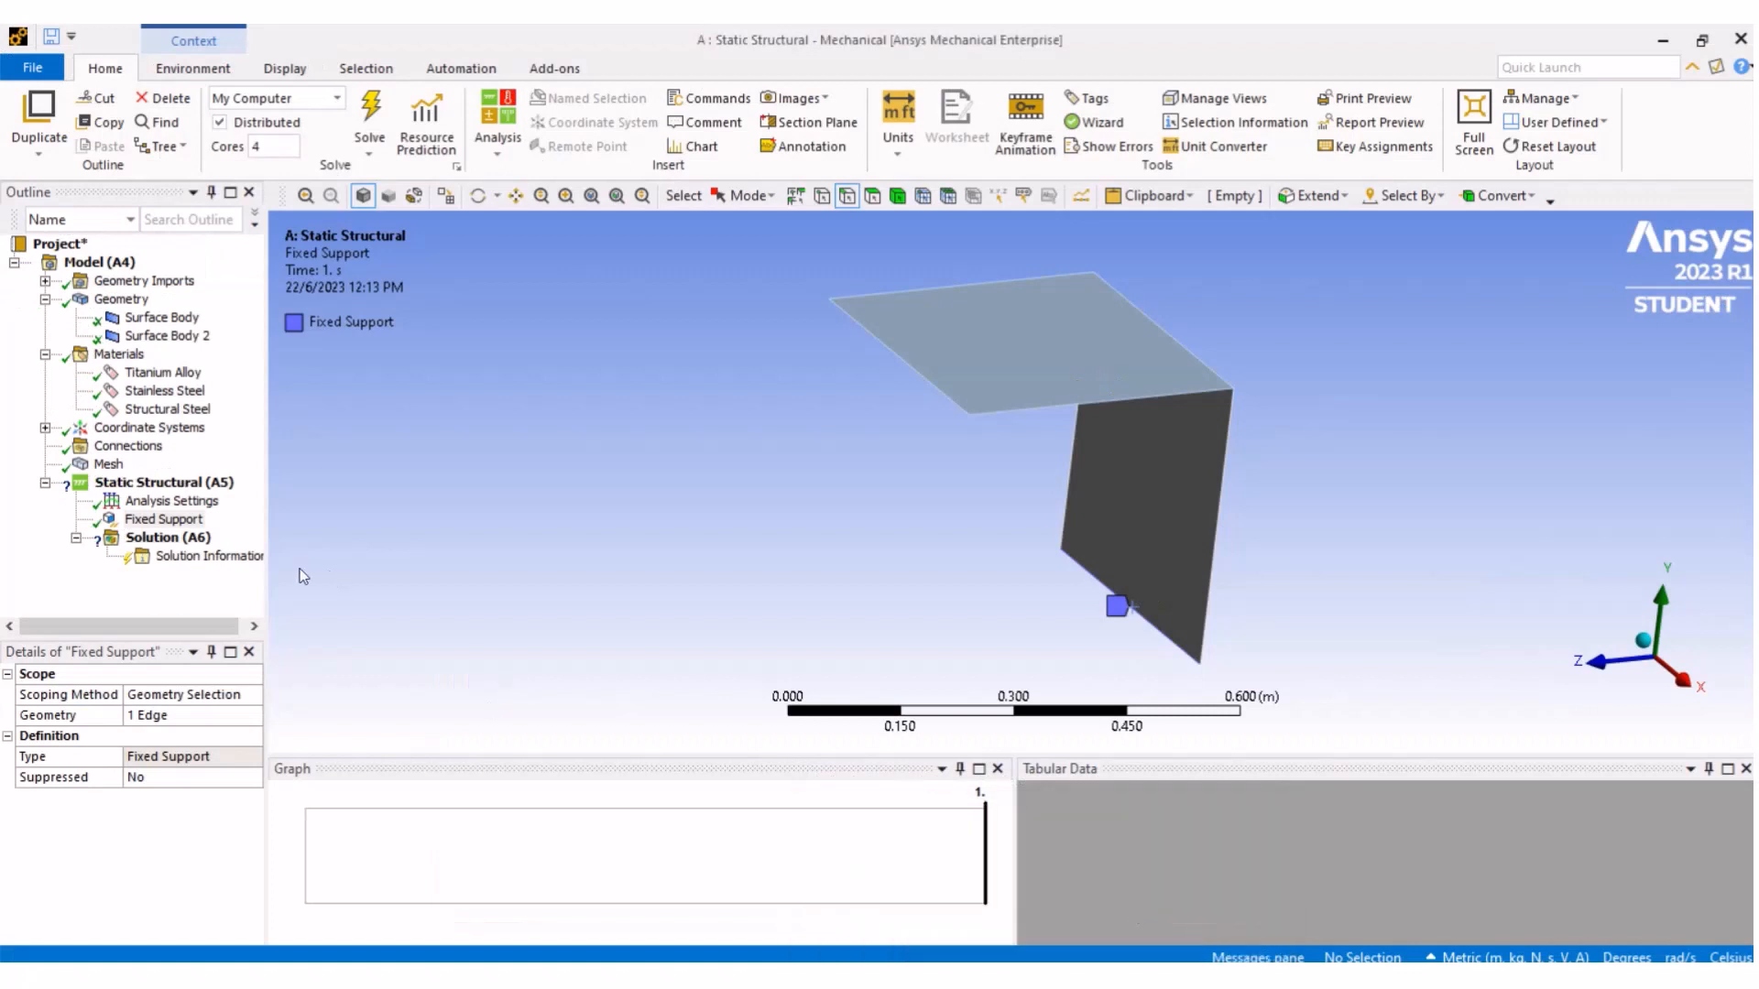
- Insert a Force into the static structural analysis and select the outer corner vertex of the horizontal surface
right_click(176, 486)
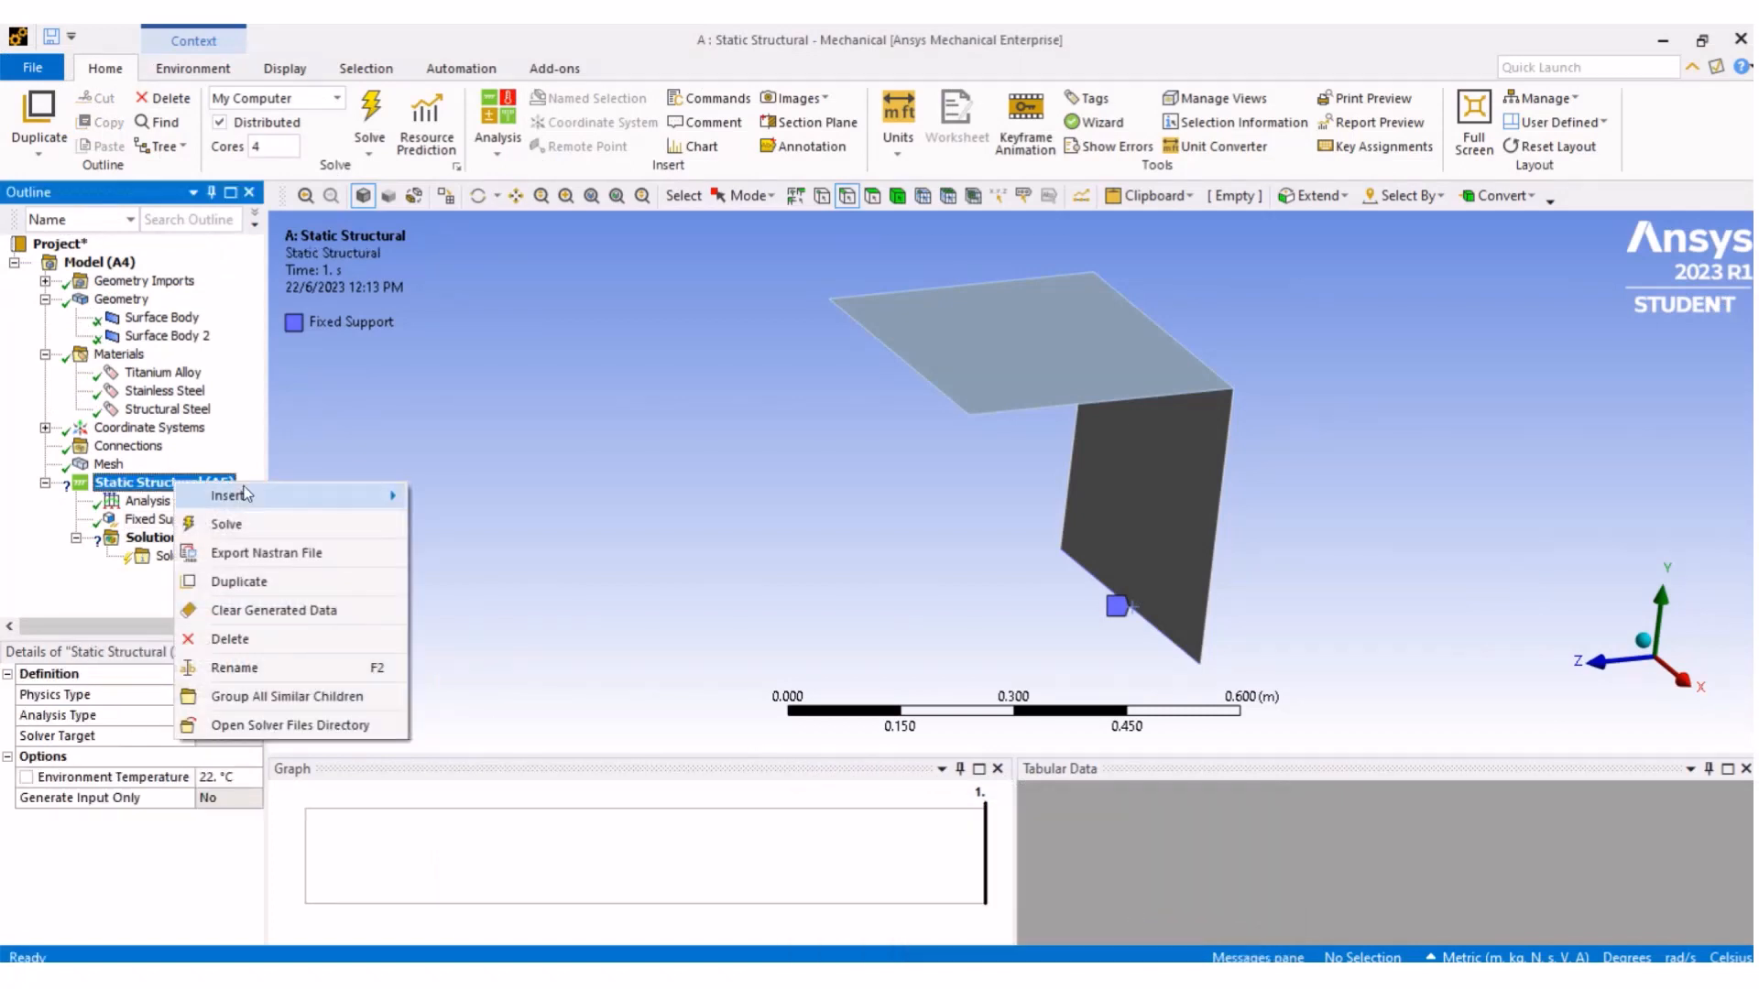
mouse_move(253, 495)
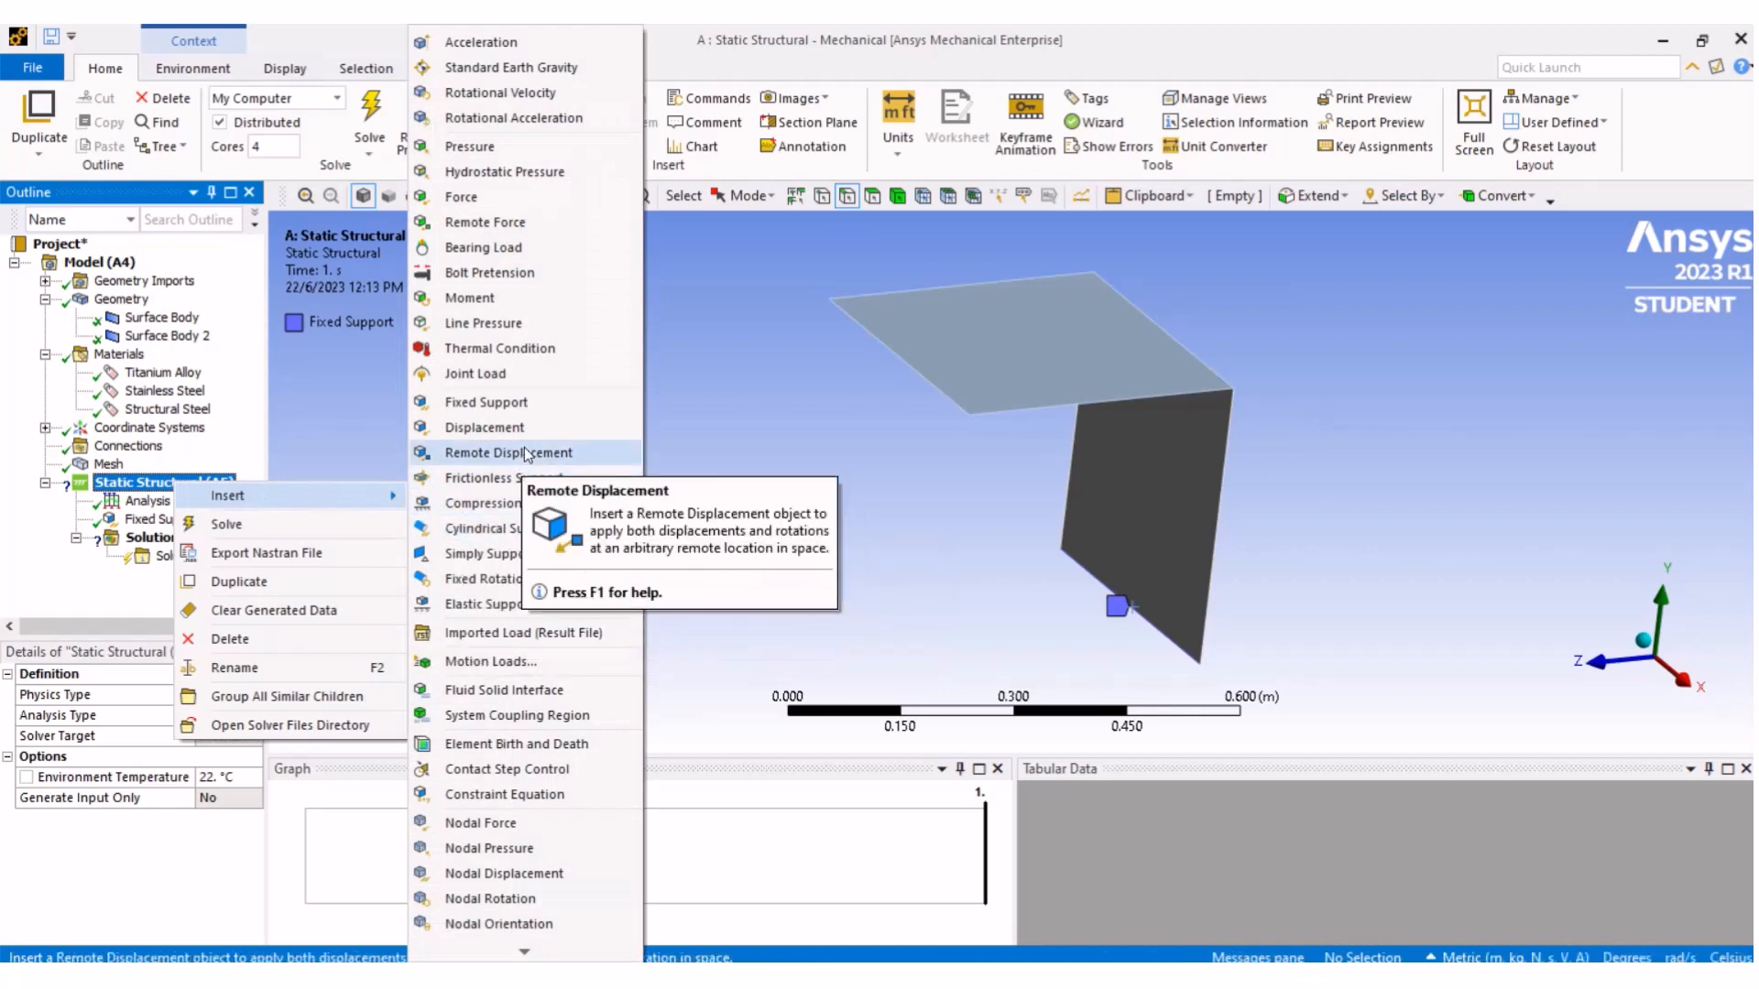
left_click(494, 198)
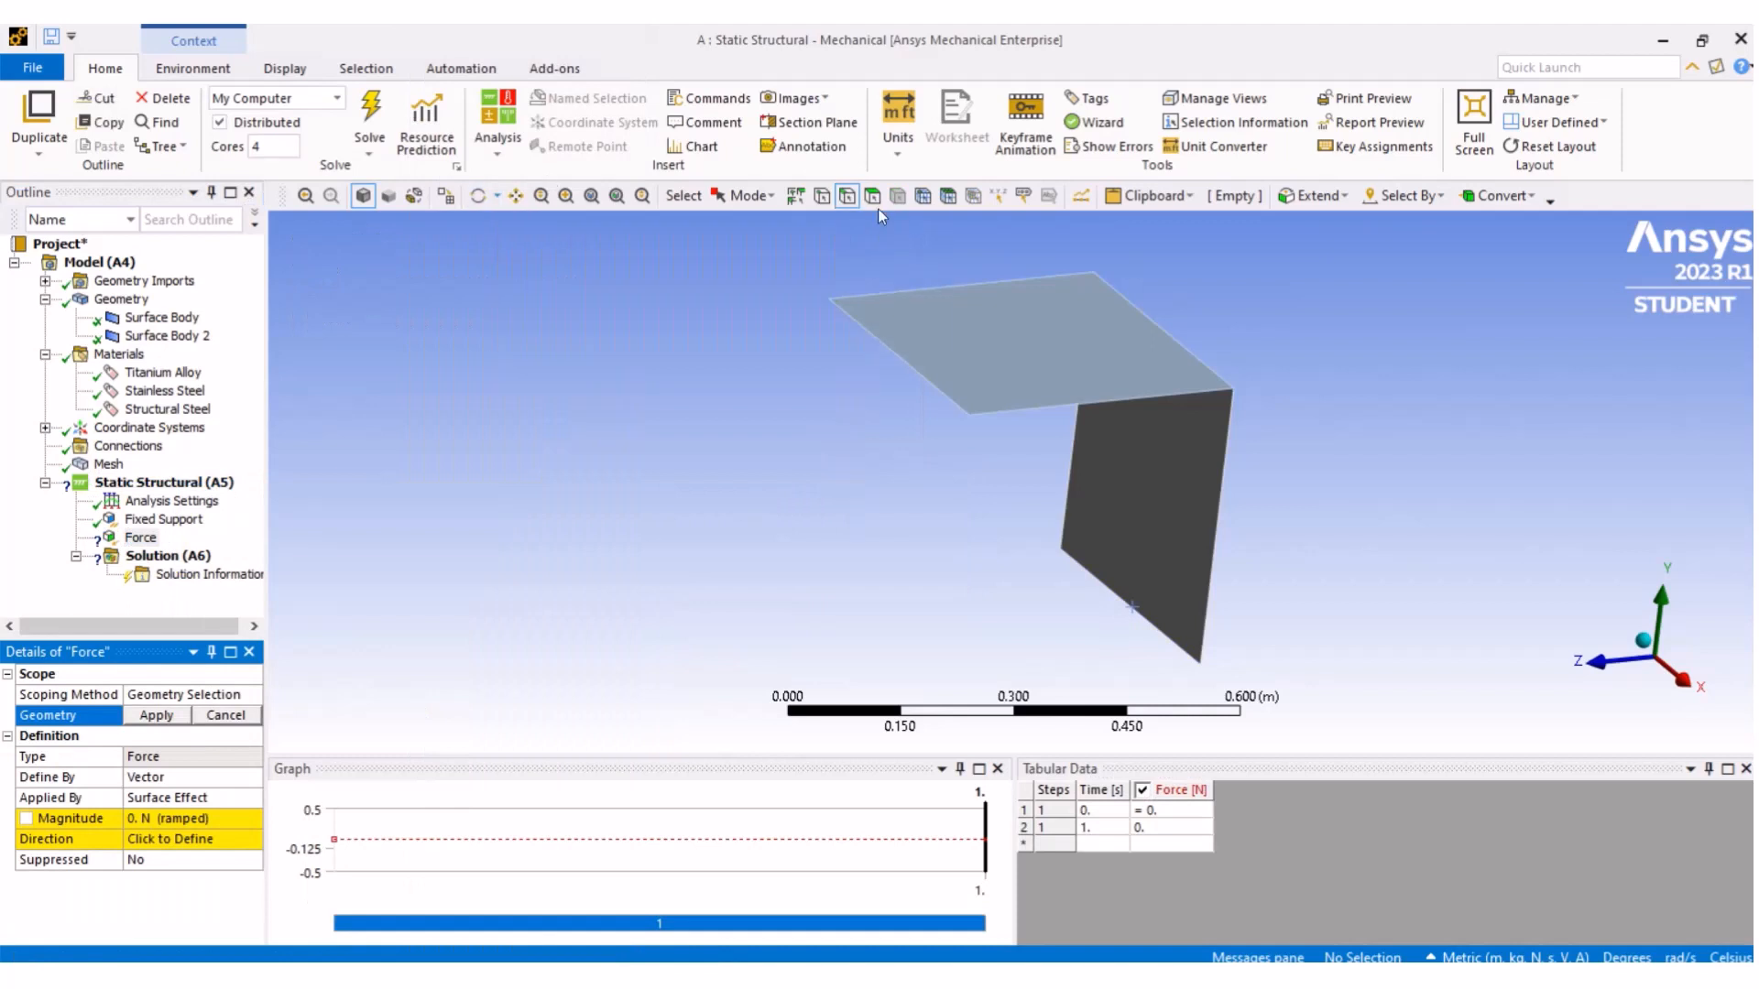
left_click(822, 196)
left_click(834, 305)
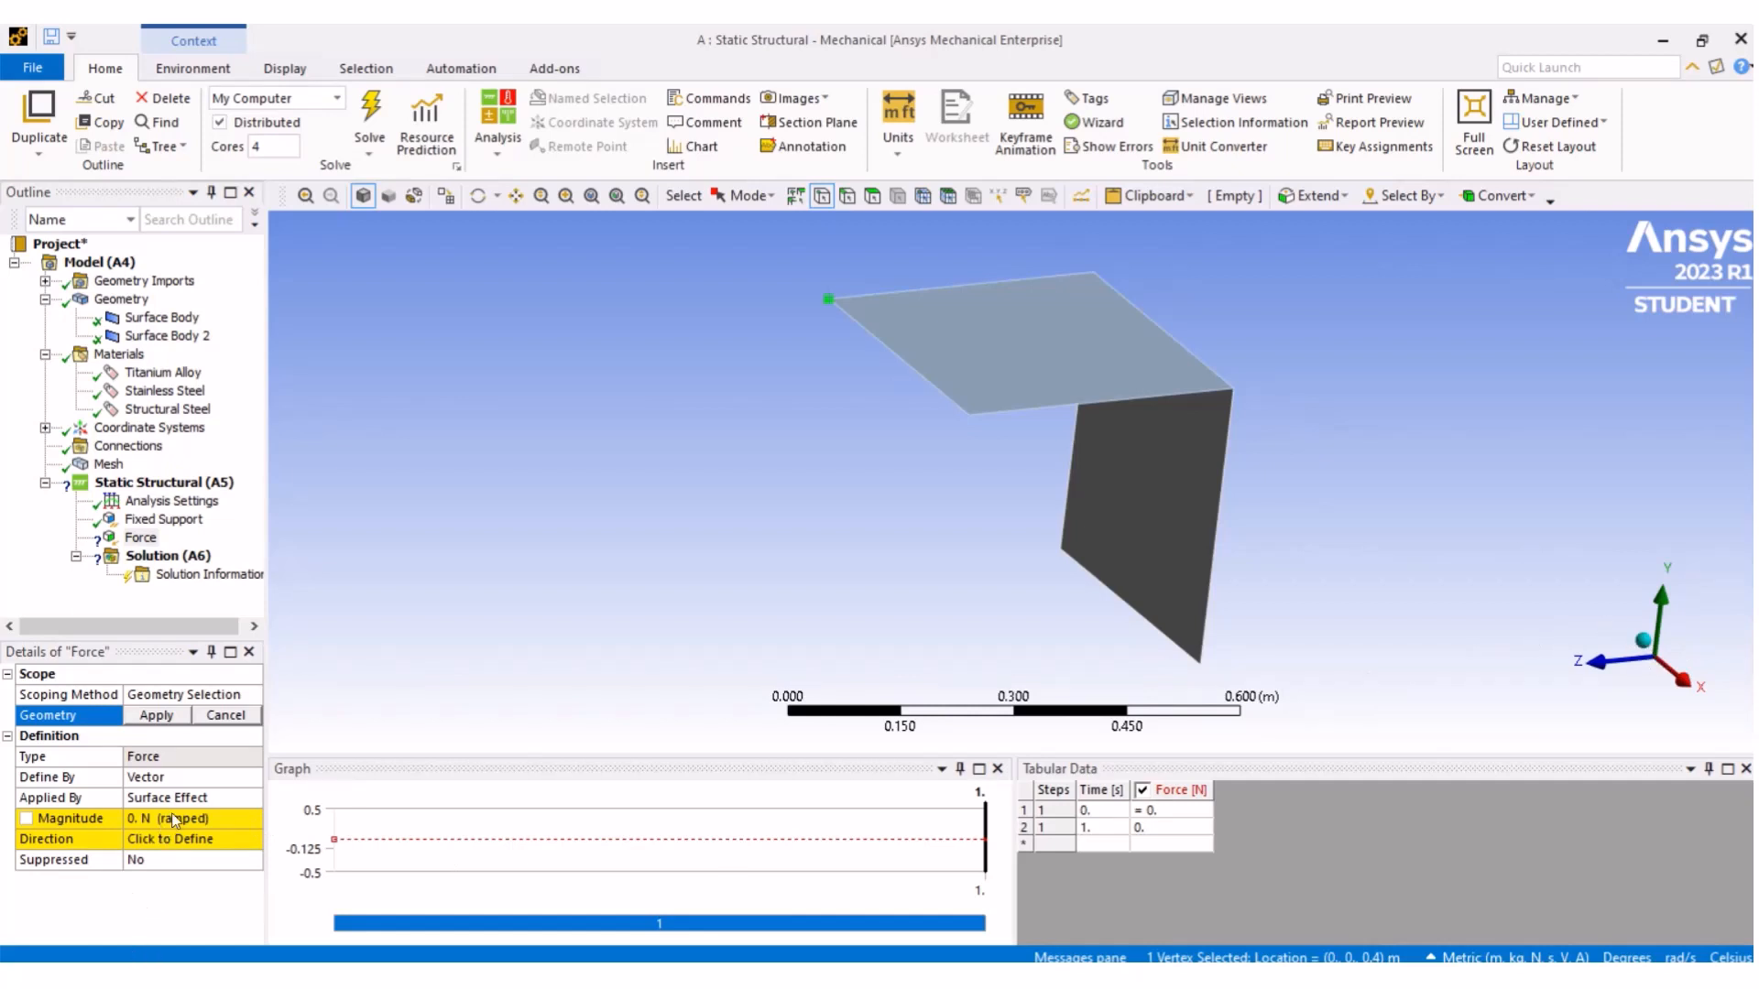
- Define the force by components with a Z component of 1000 N and apply it to the selected vertex
left_click(222, 819)
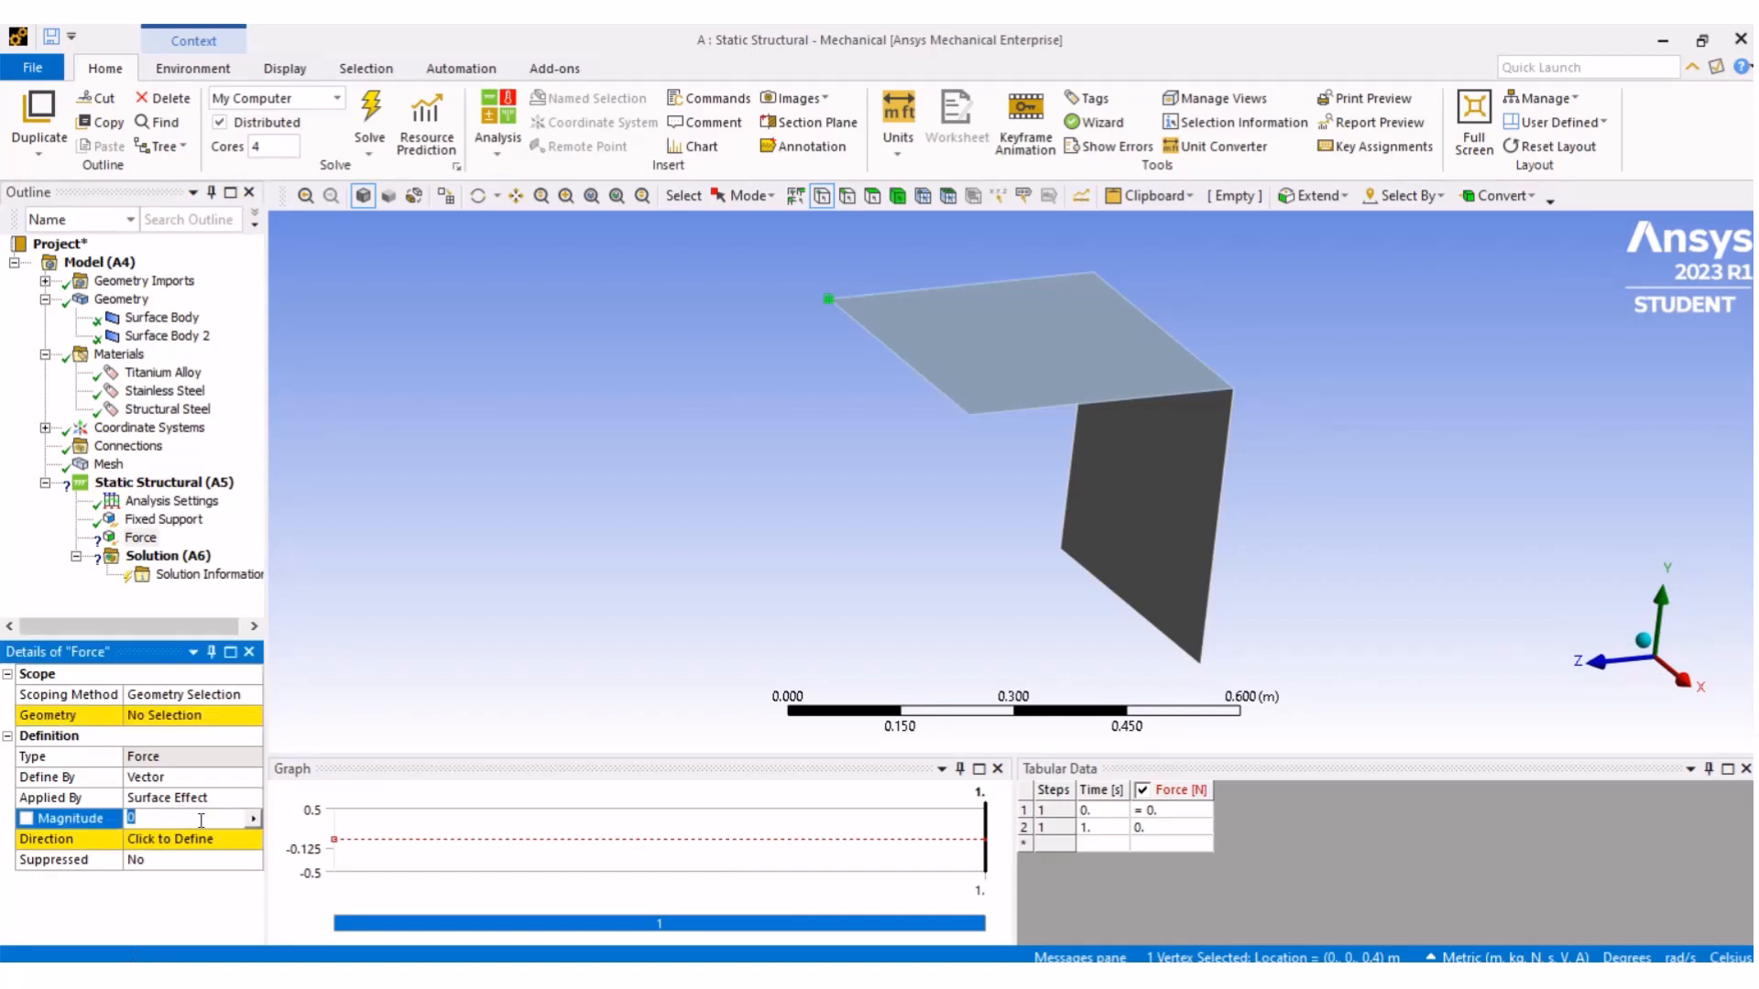
left_click(222, 779)
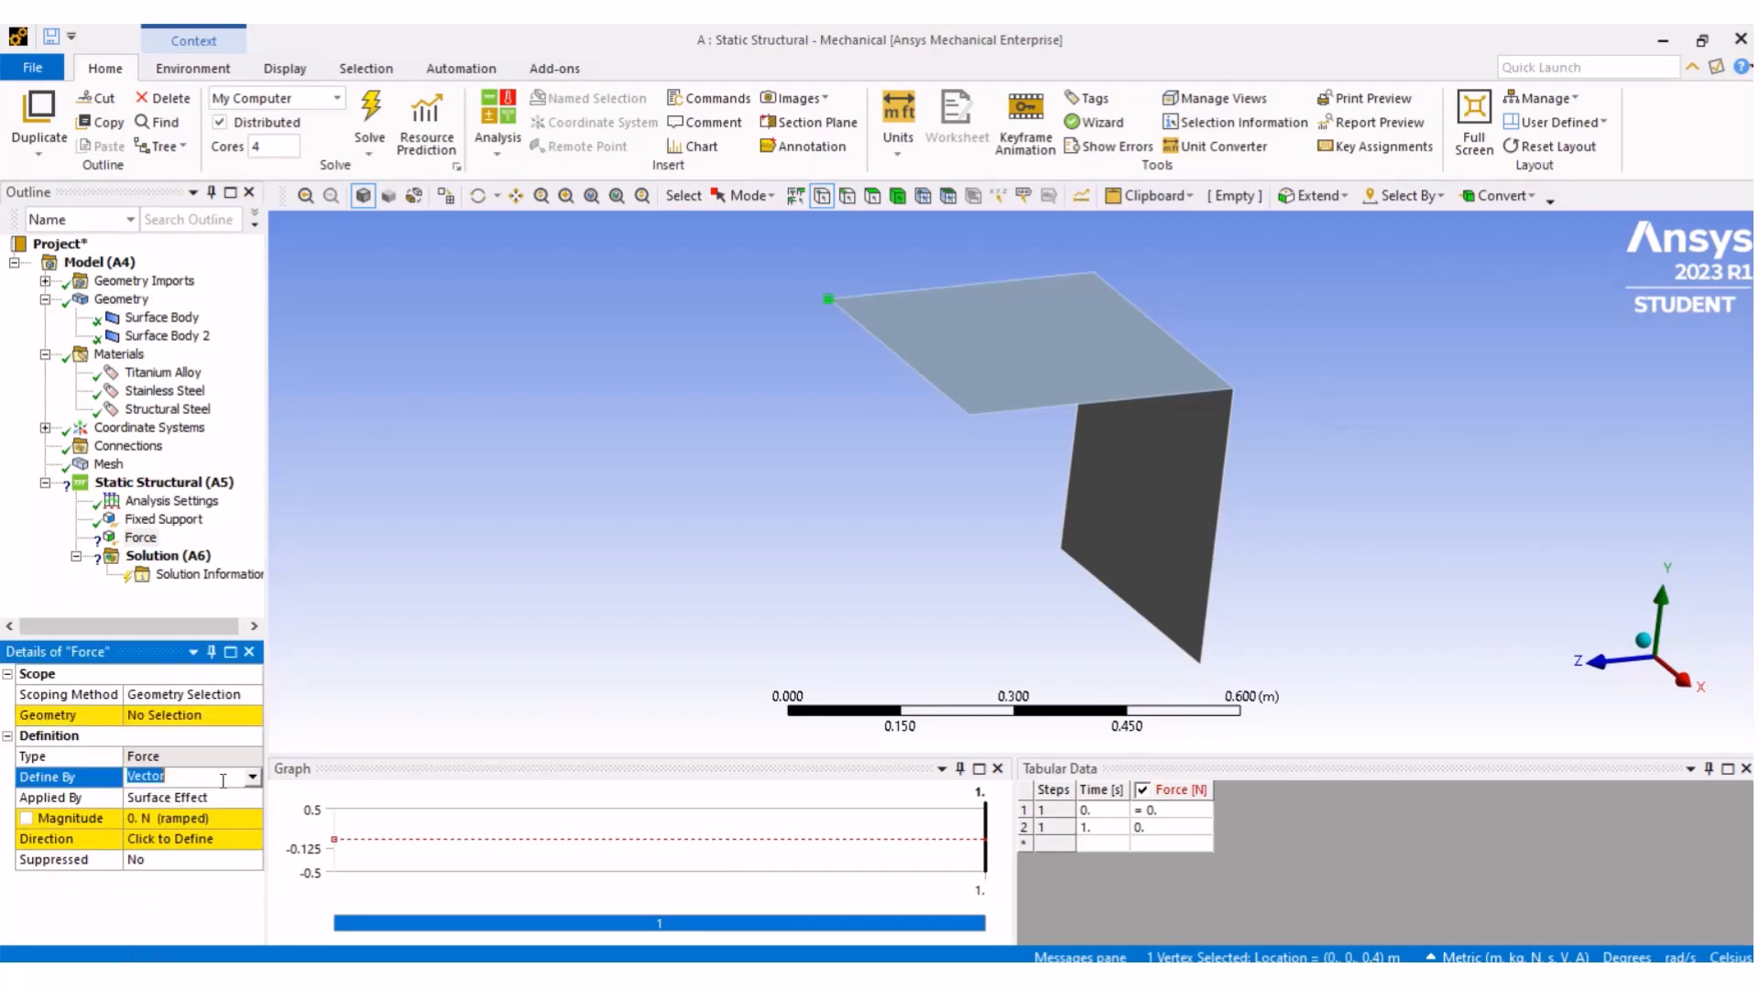
left_click(252, 778)
left_click(242, 808)
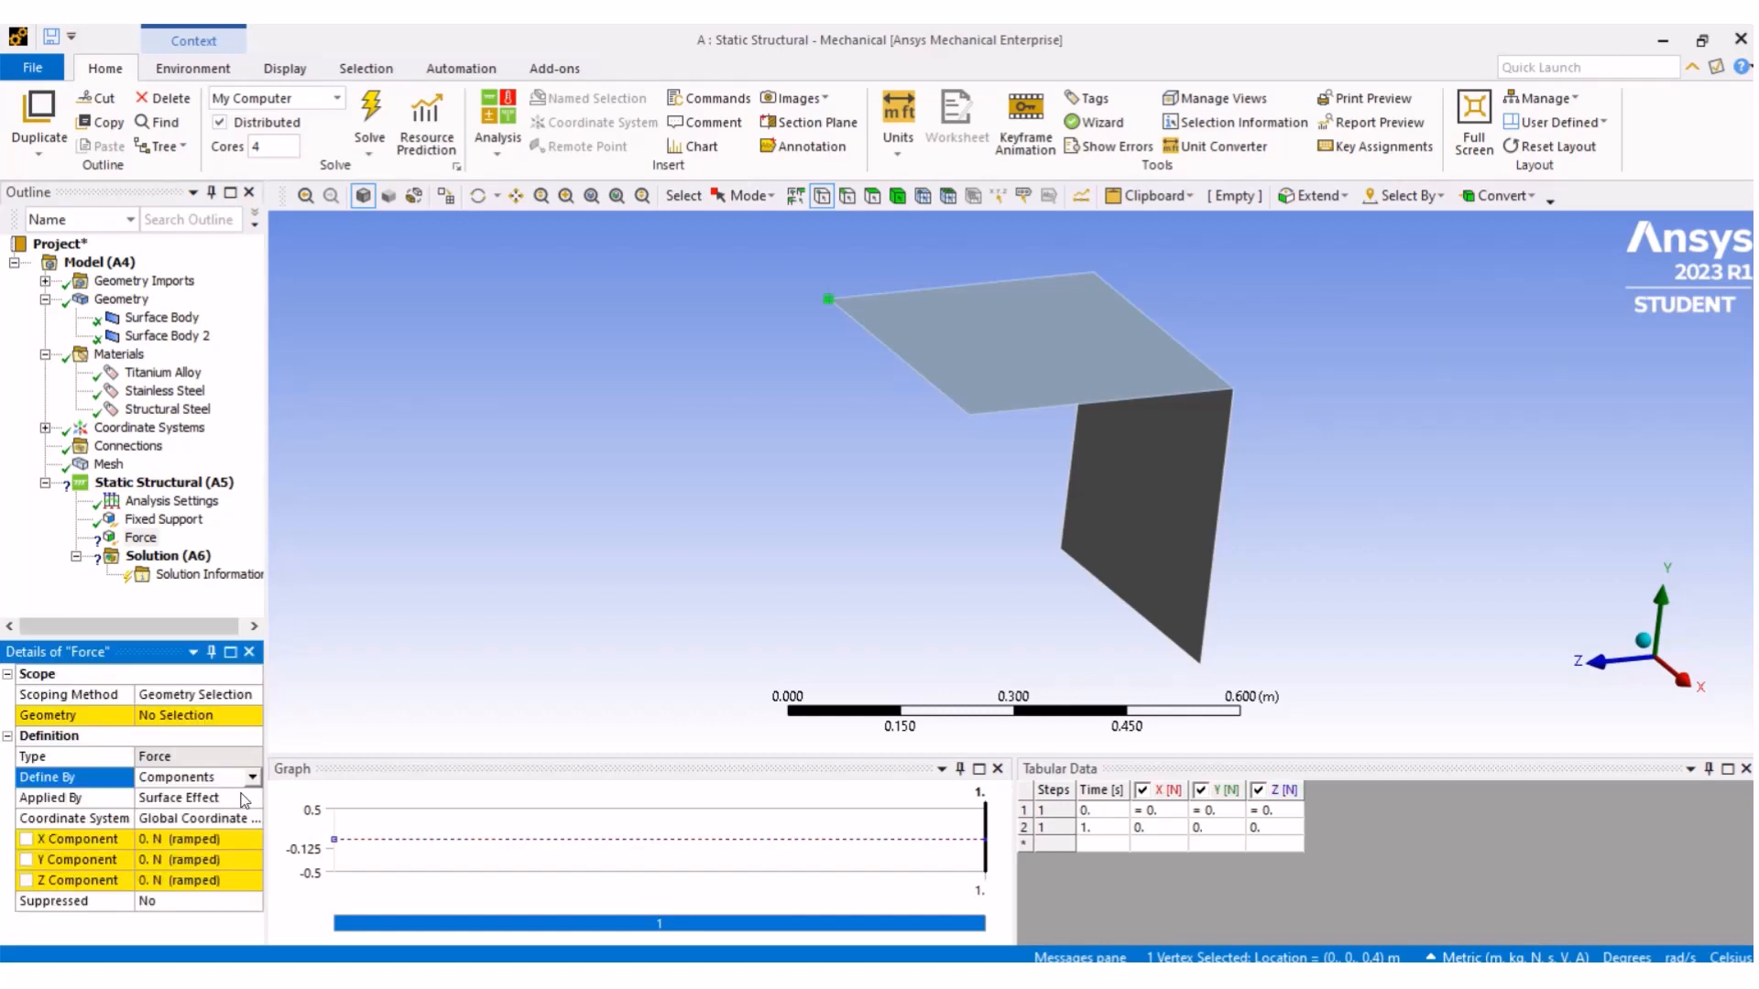
left_click(155, 880)
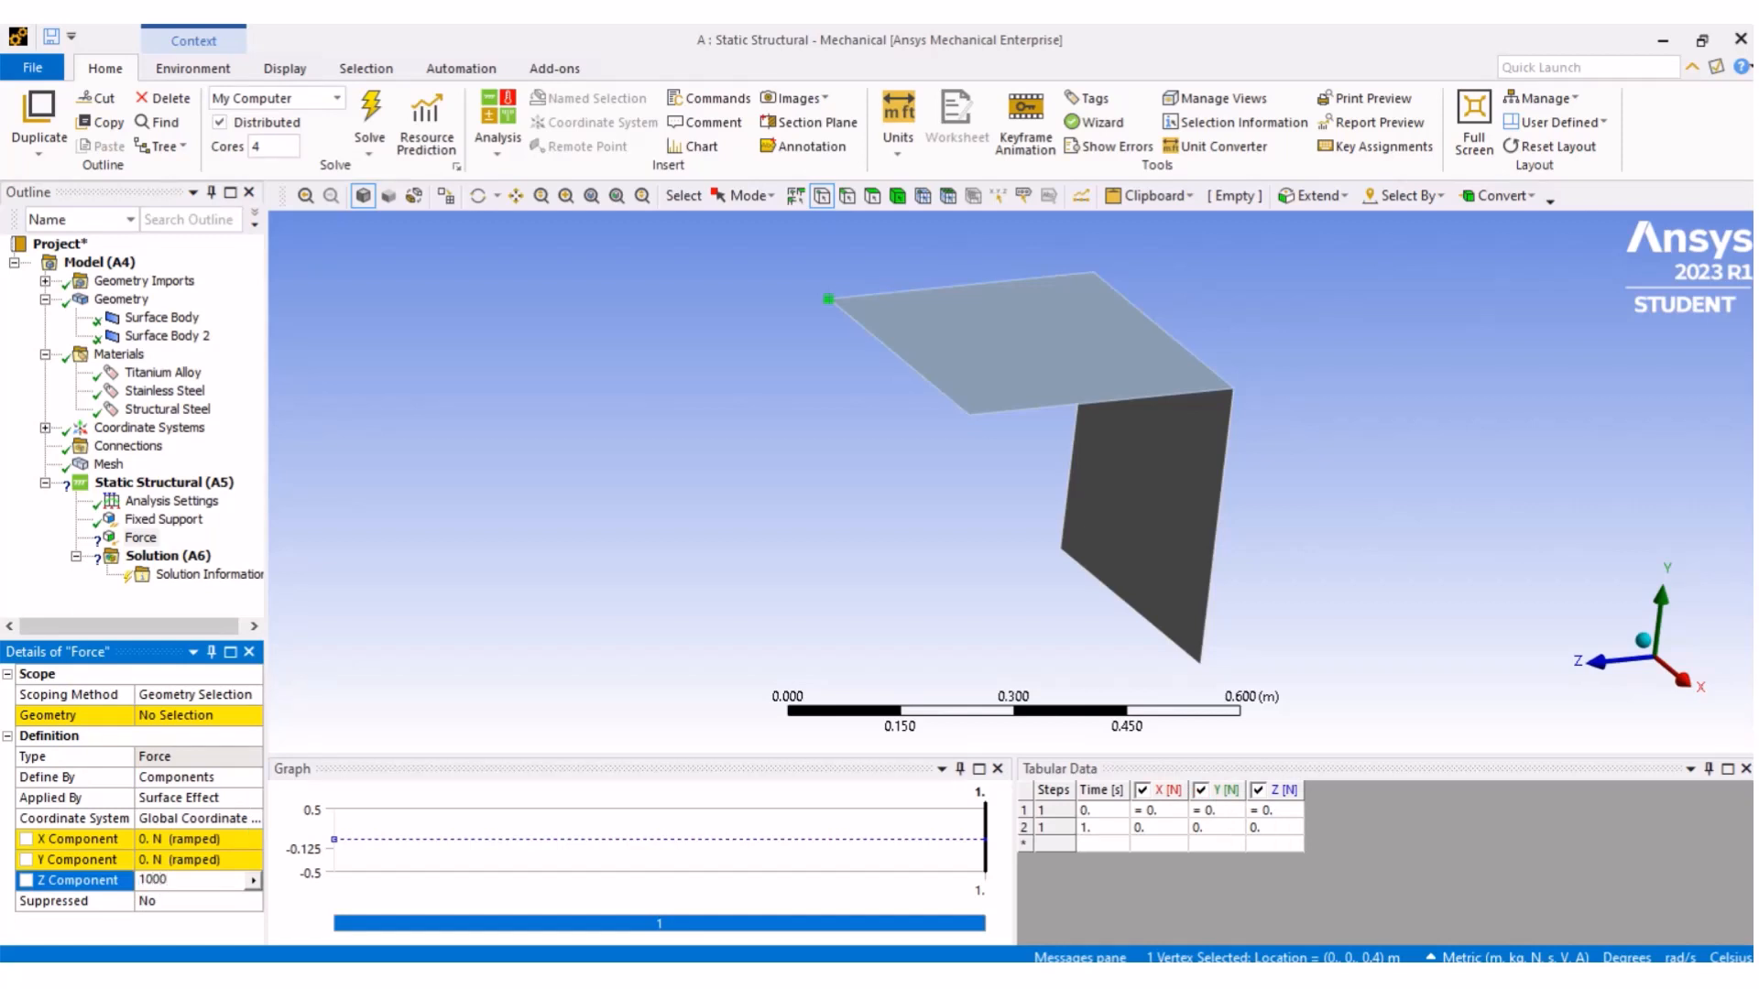
key("Return")
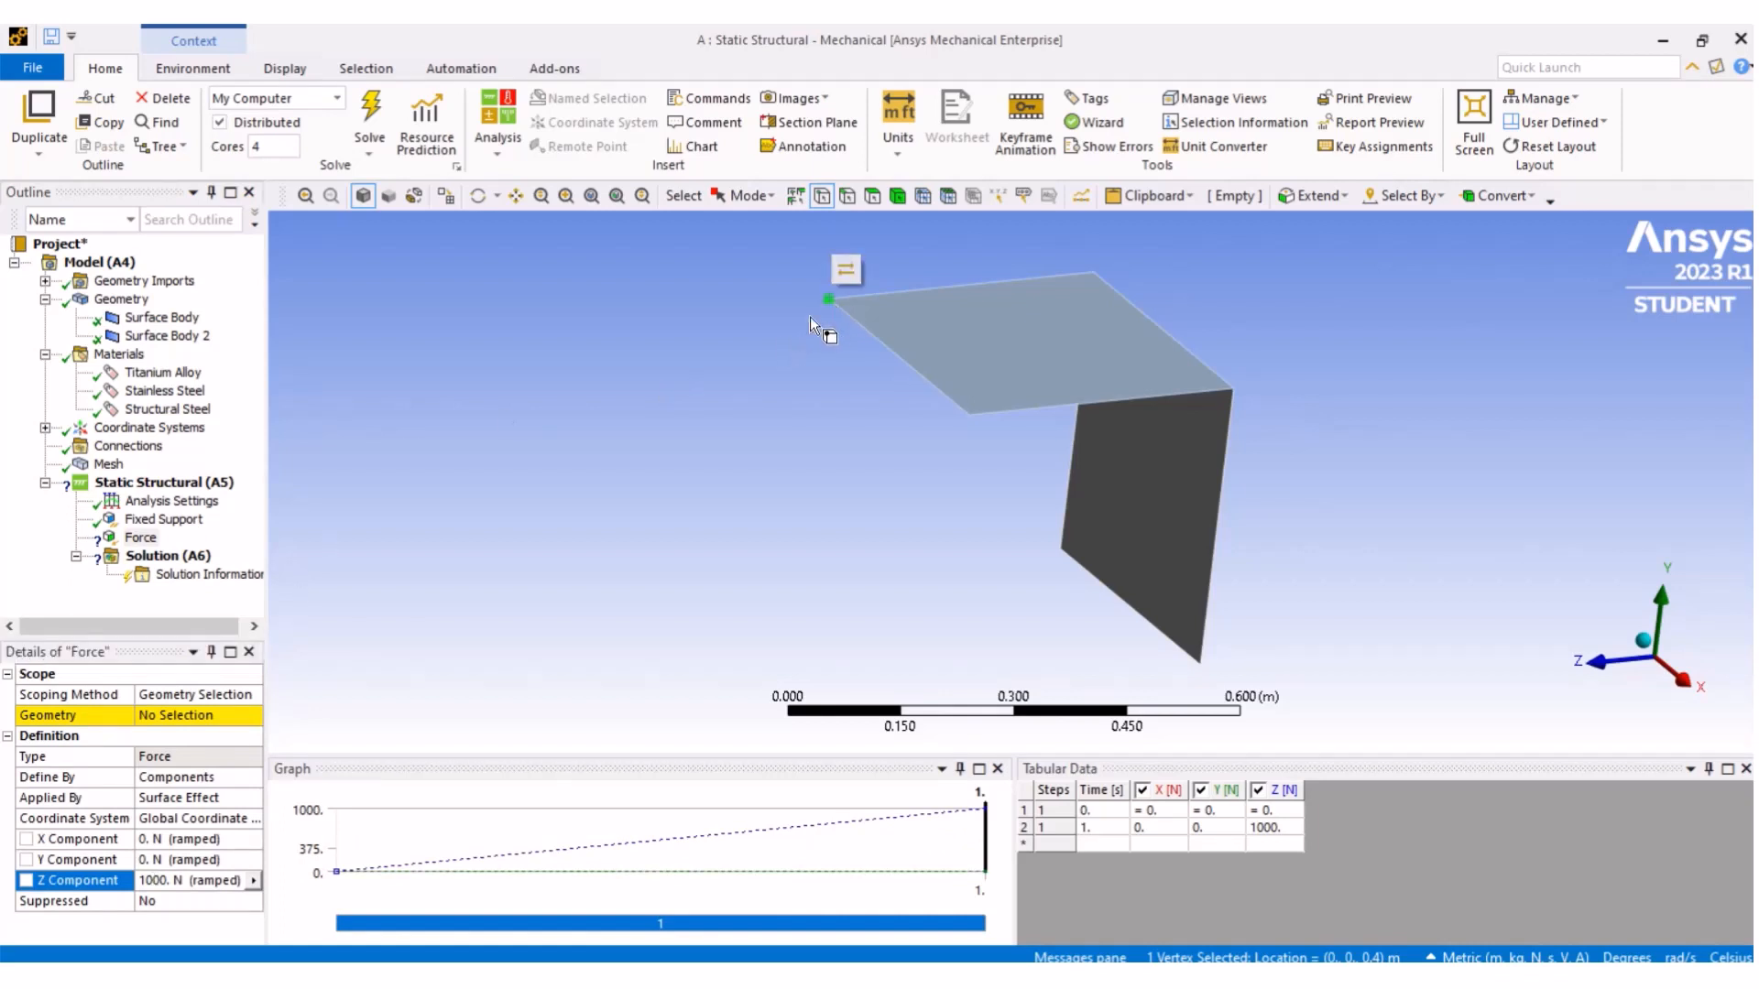
left_click(199, 716)
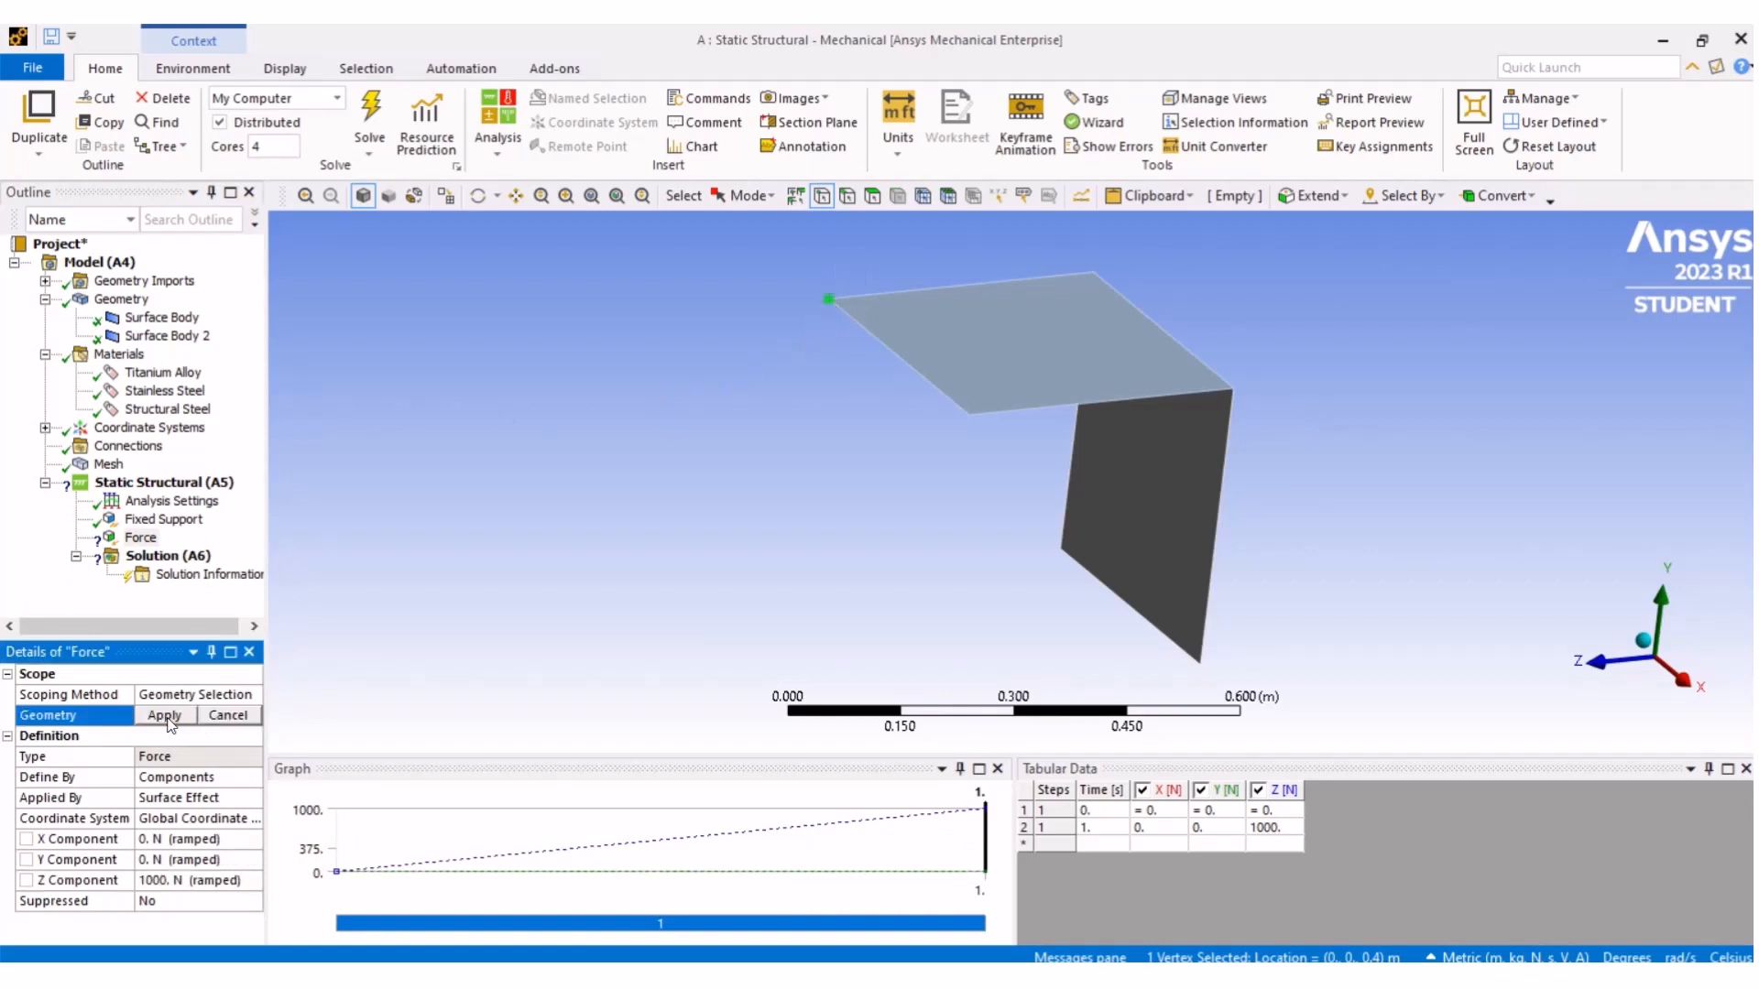
left_click(167, 716)
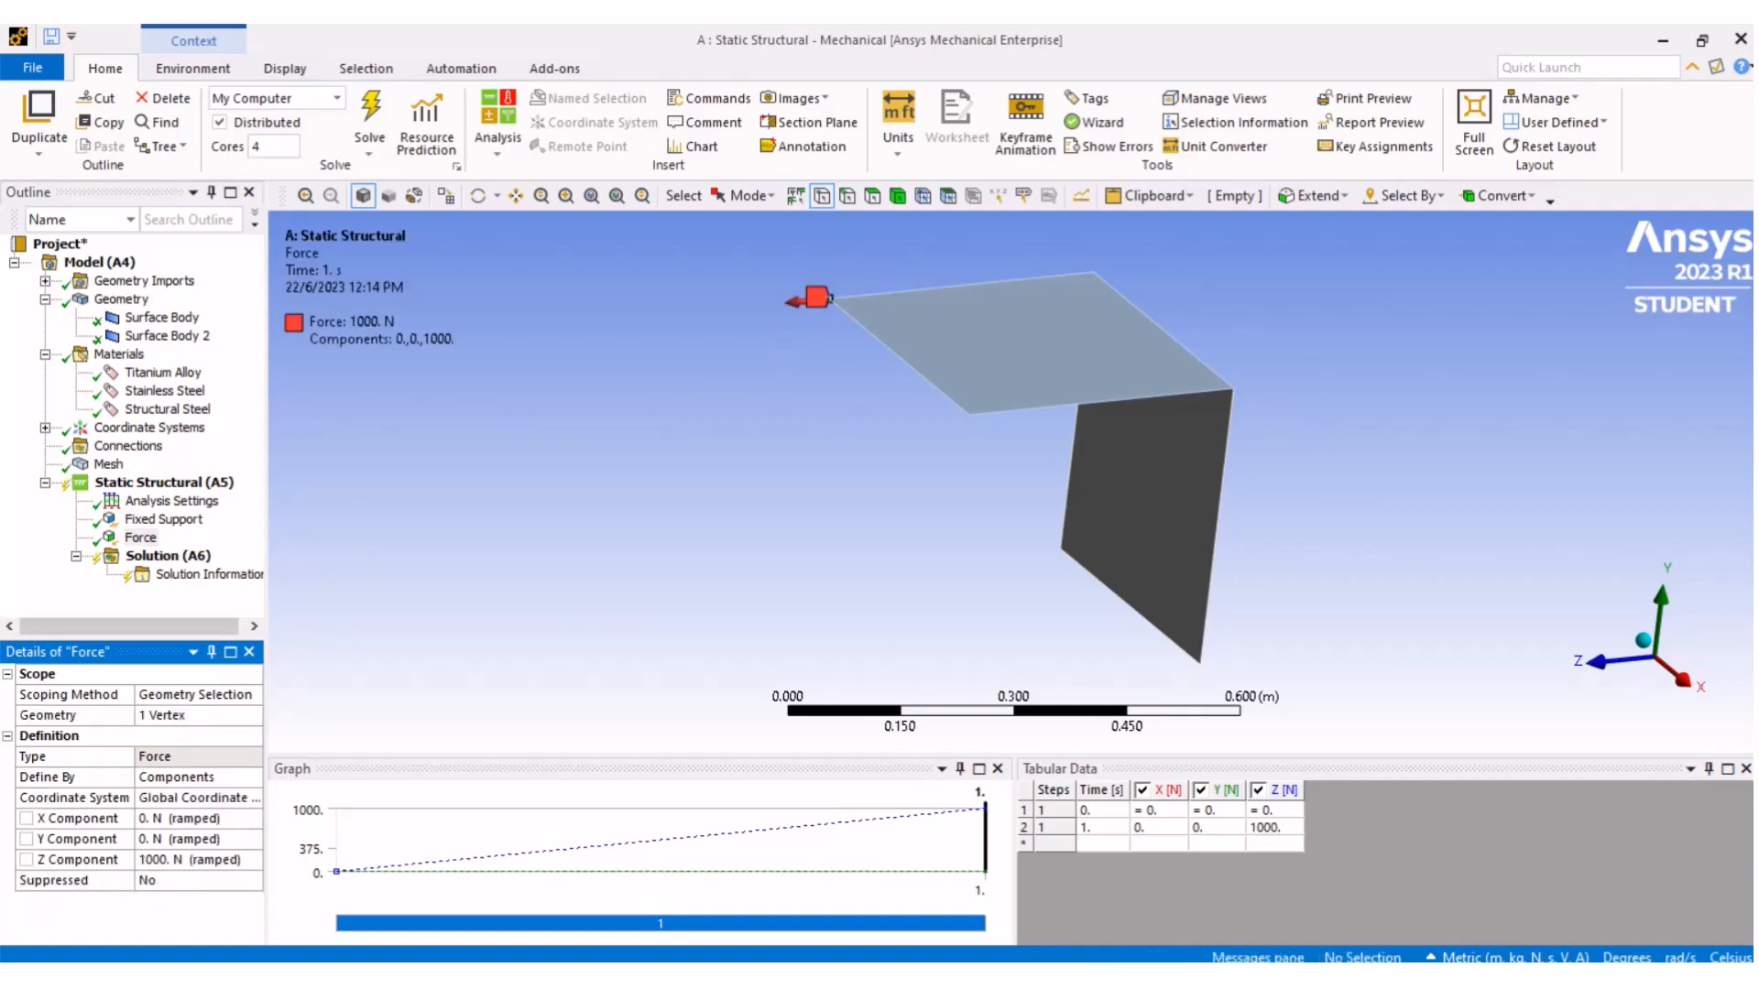
- Compare the force setup with the loading figure in the tutorial document
key("alt+Tab")
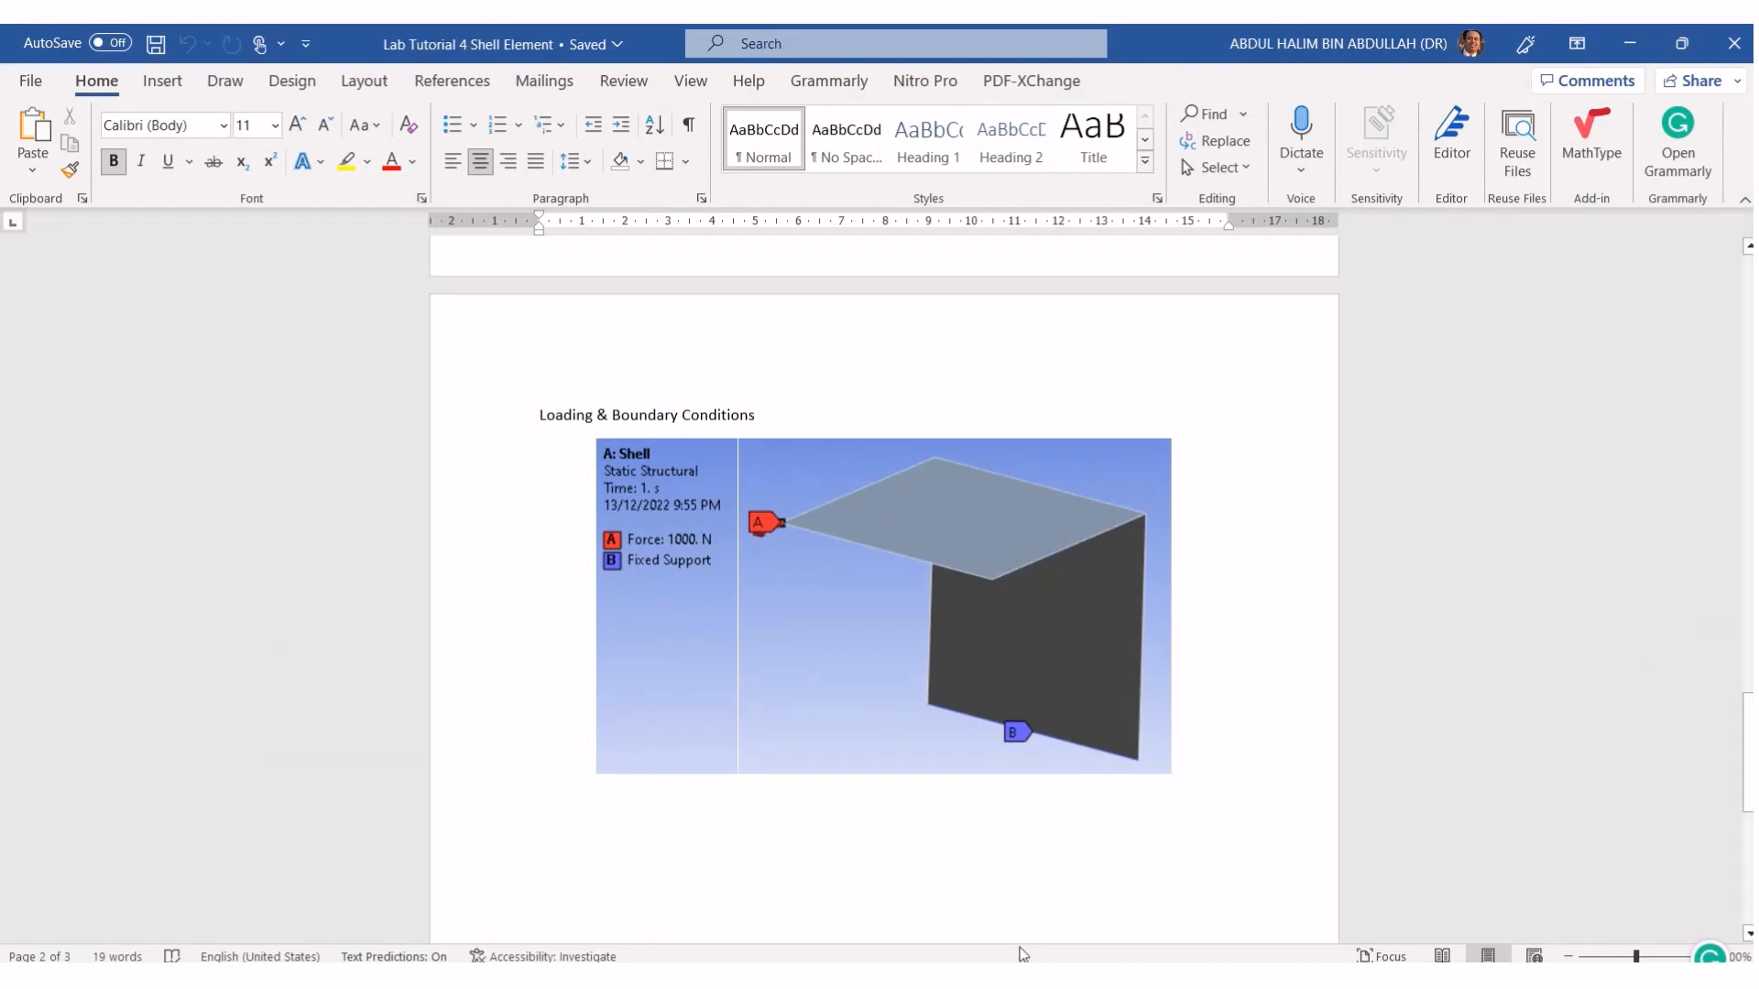
mouse_move(1021, 978)
left_click(1165, 902)
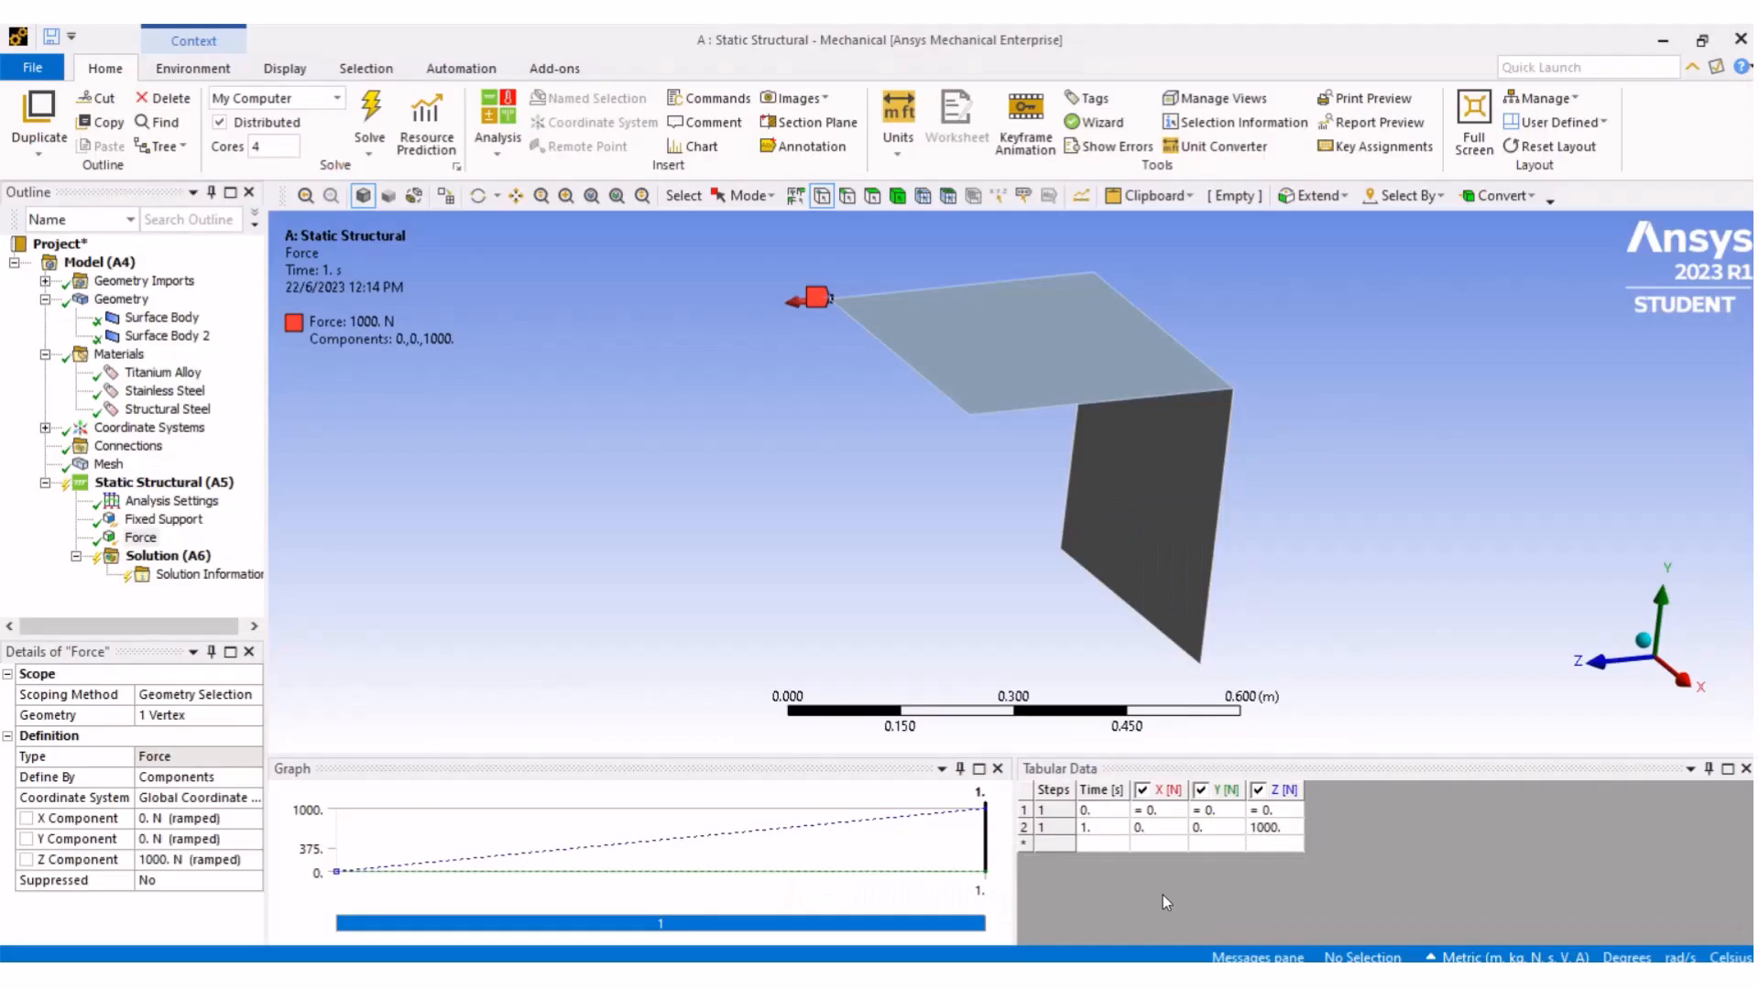
left_click(478, 196)
left_click_drag(808, 464, 1137, 580)
left_click_drag(1033, 452, 803, 399)
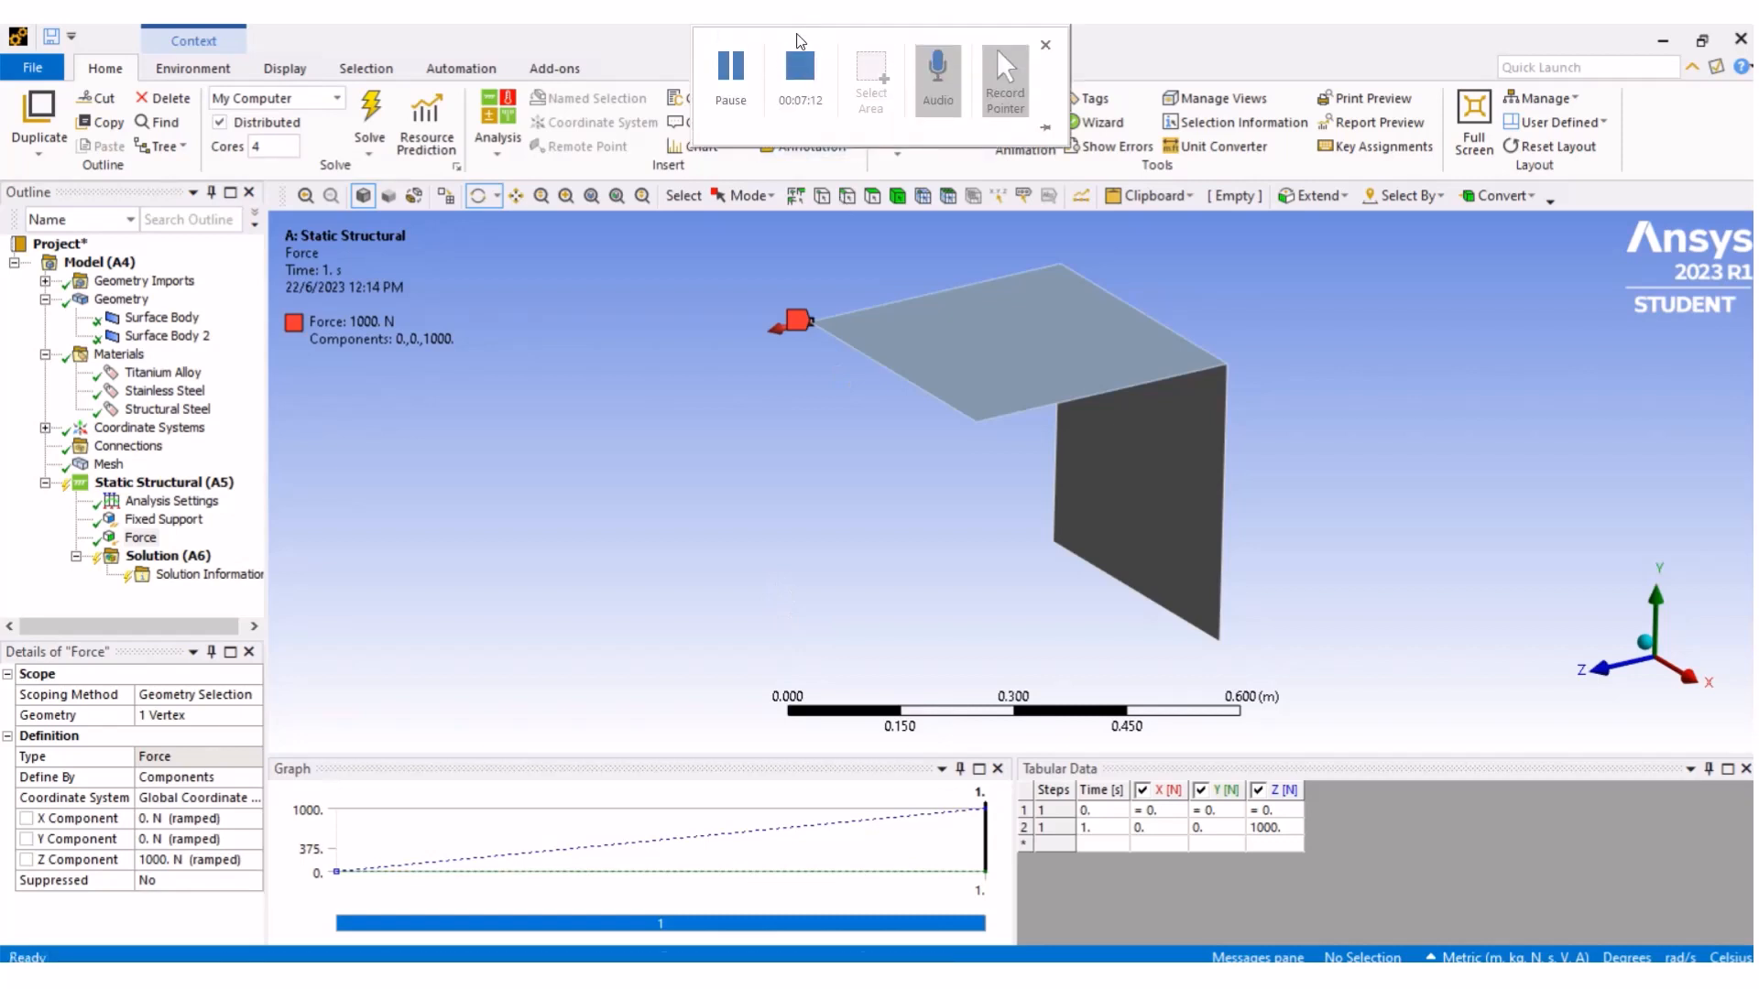
left_click(798, 71)
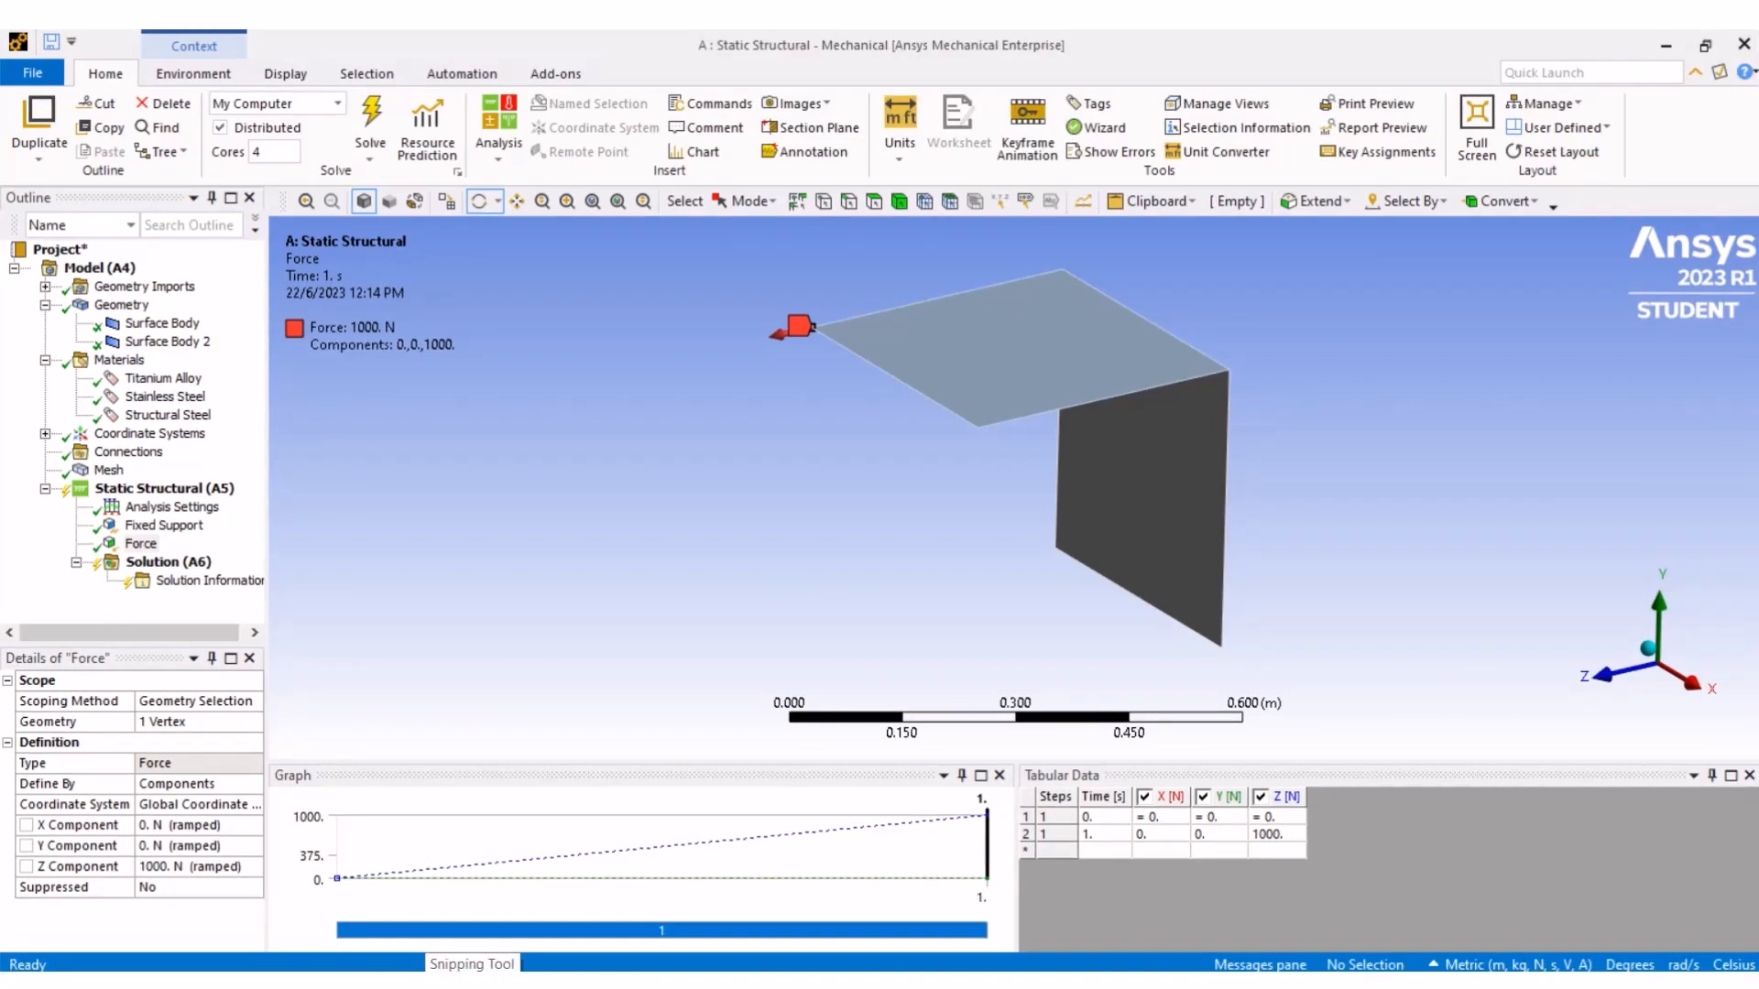
- Insert a manual contact region under Connections
left_click(183, 434)
left_click(45, 435)
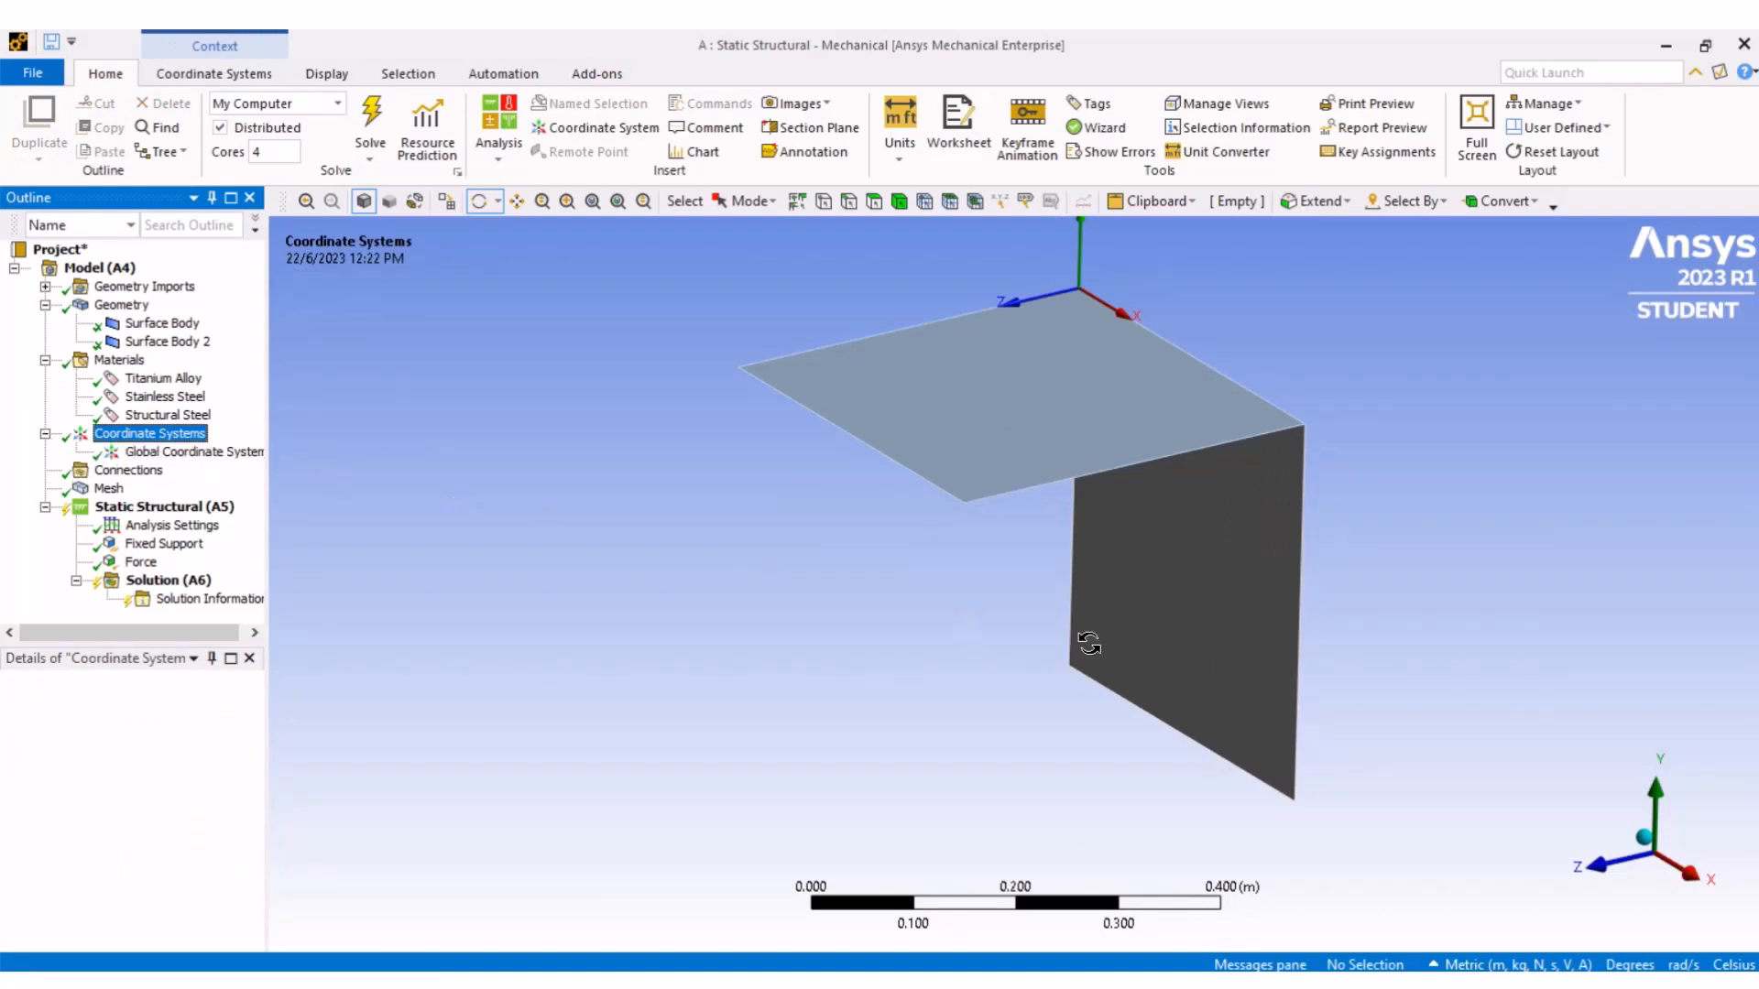
right_click(166, 437)
mouse_move(212, 453)
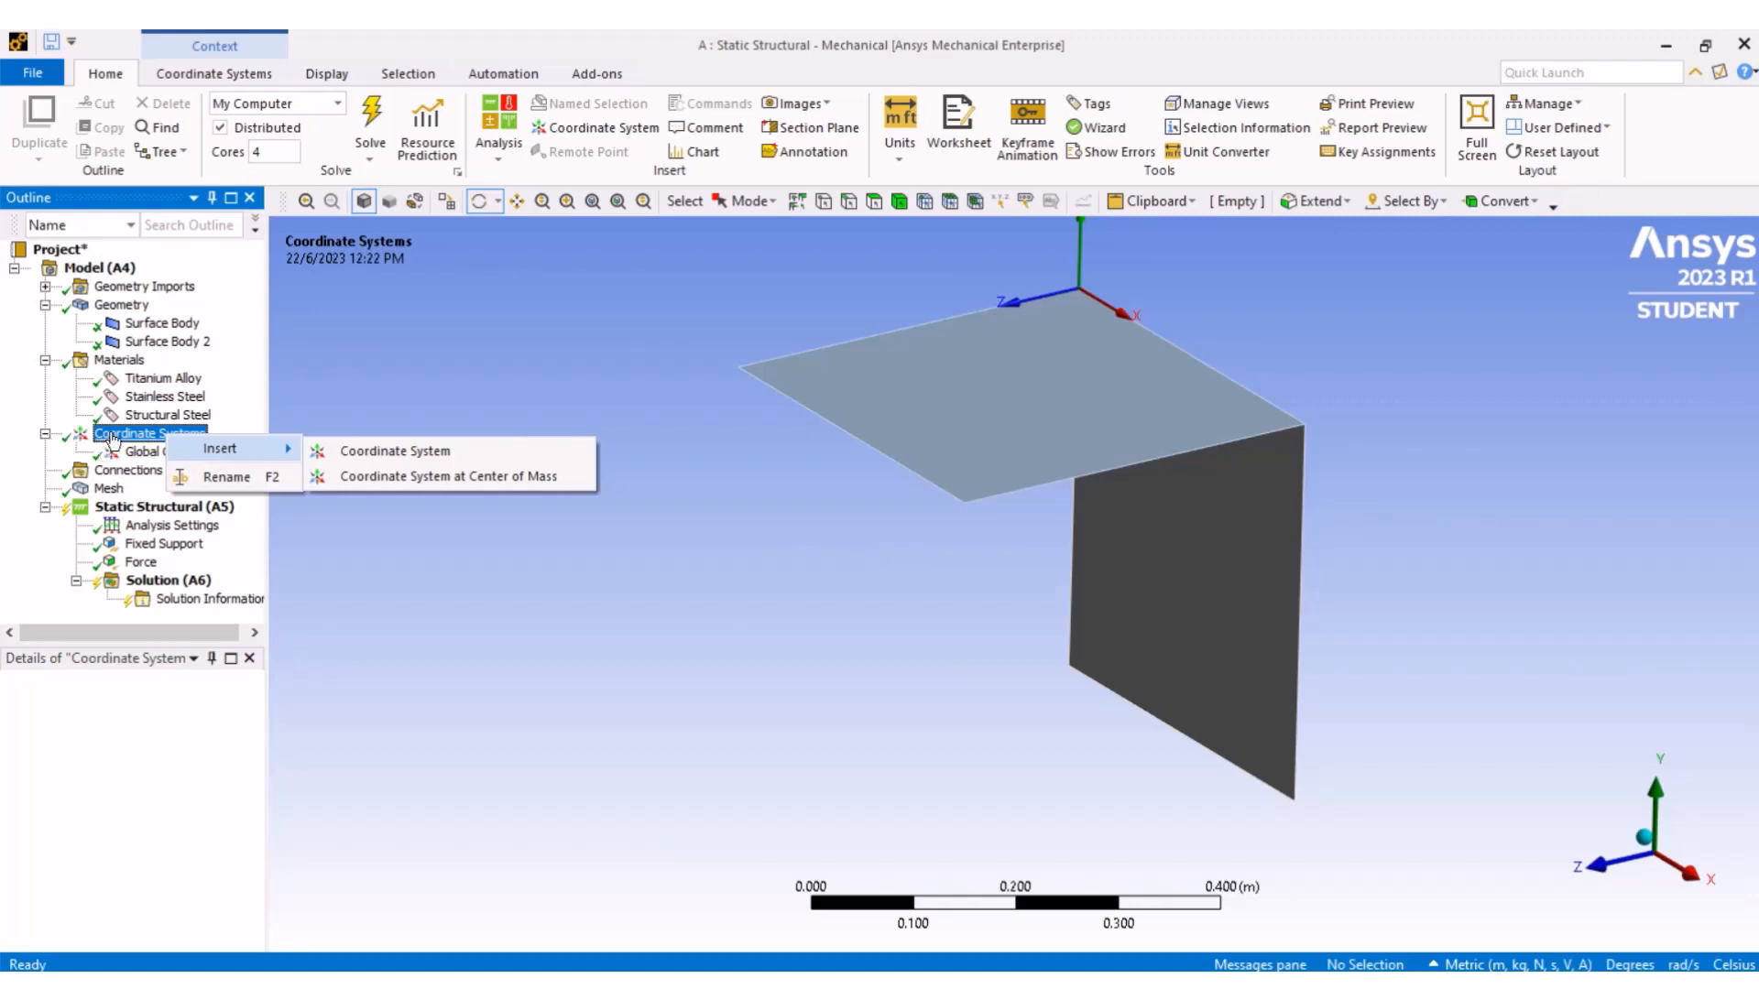
left_click(115, 472)
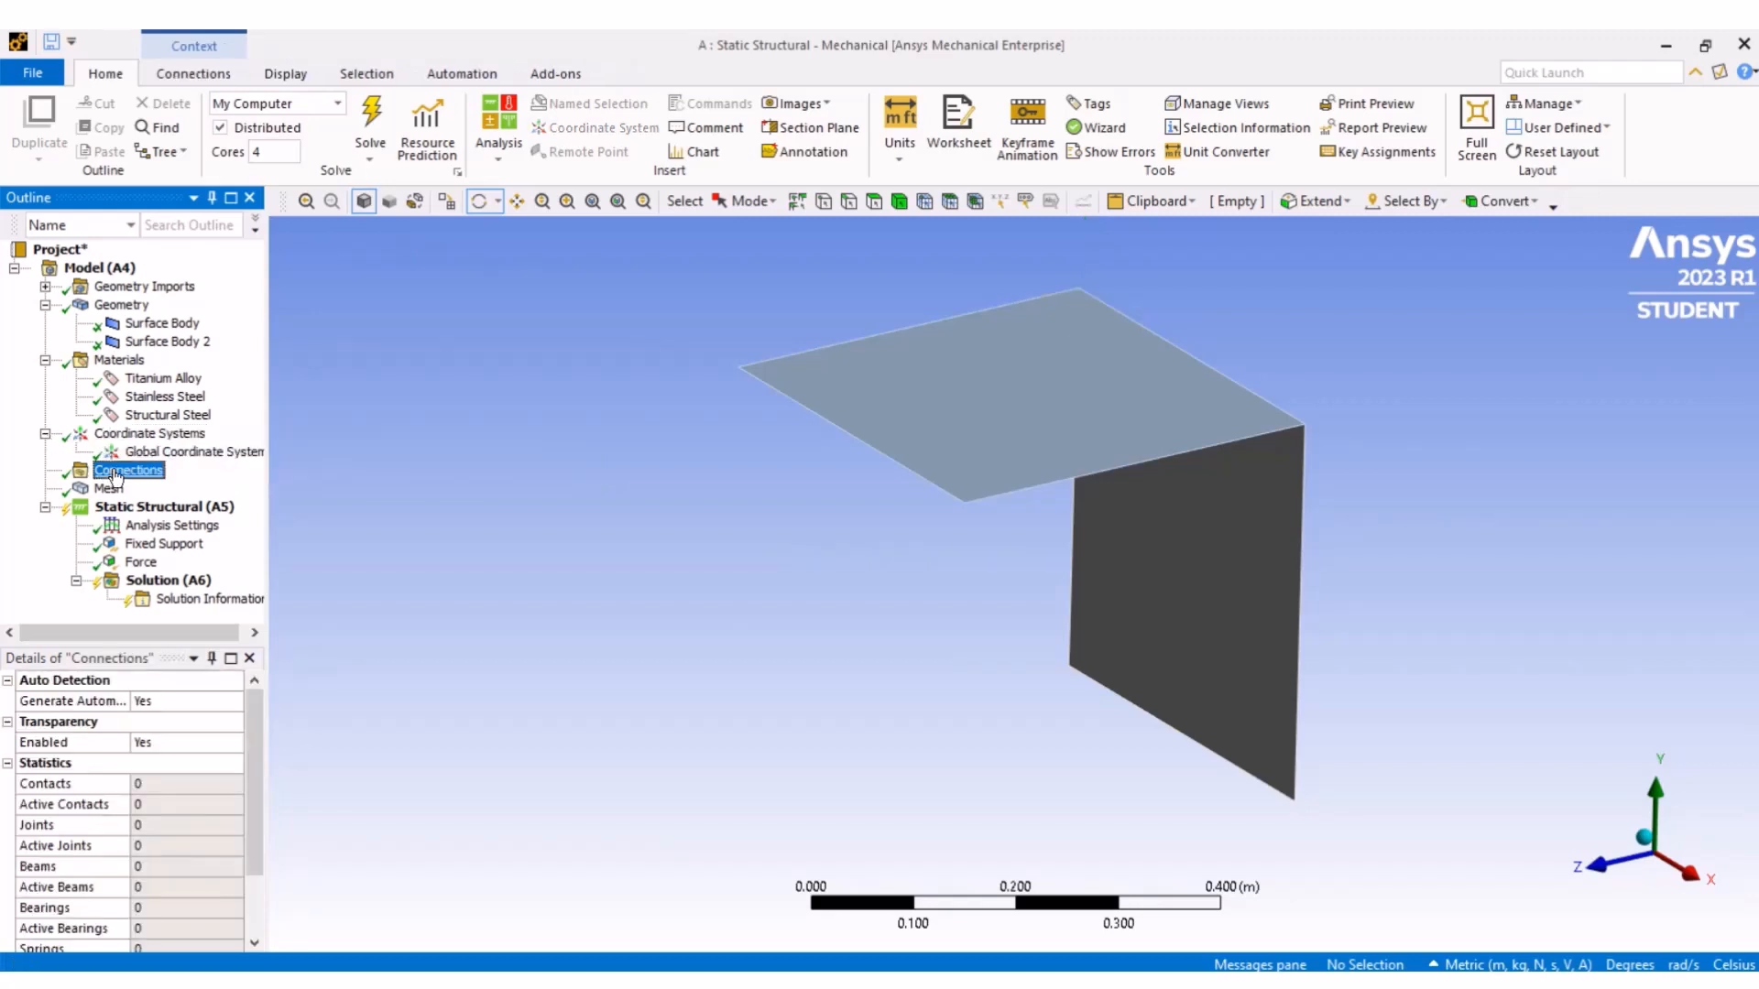
right_click(115, 473)
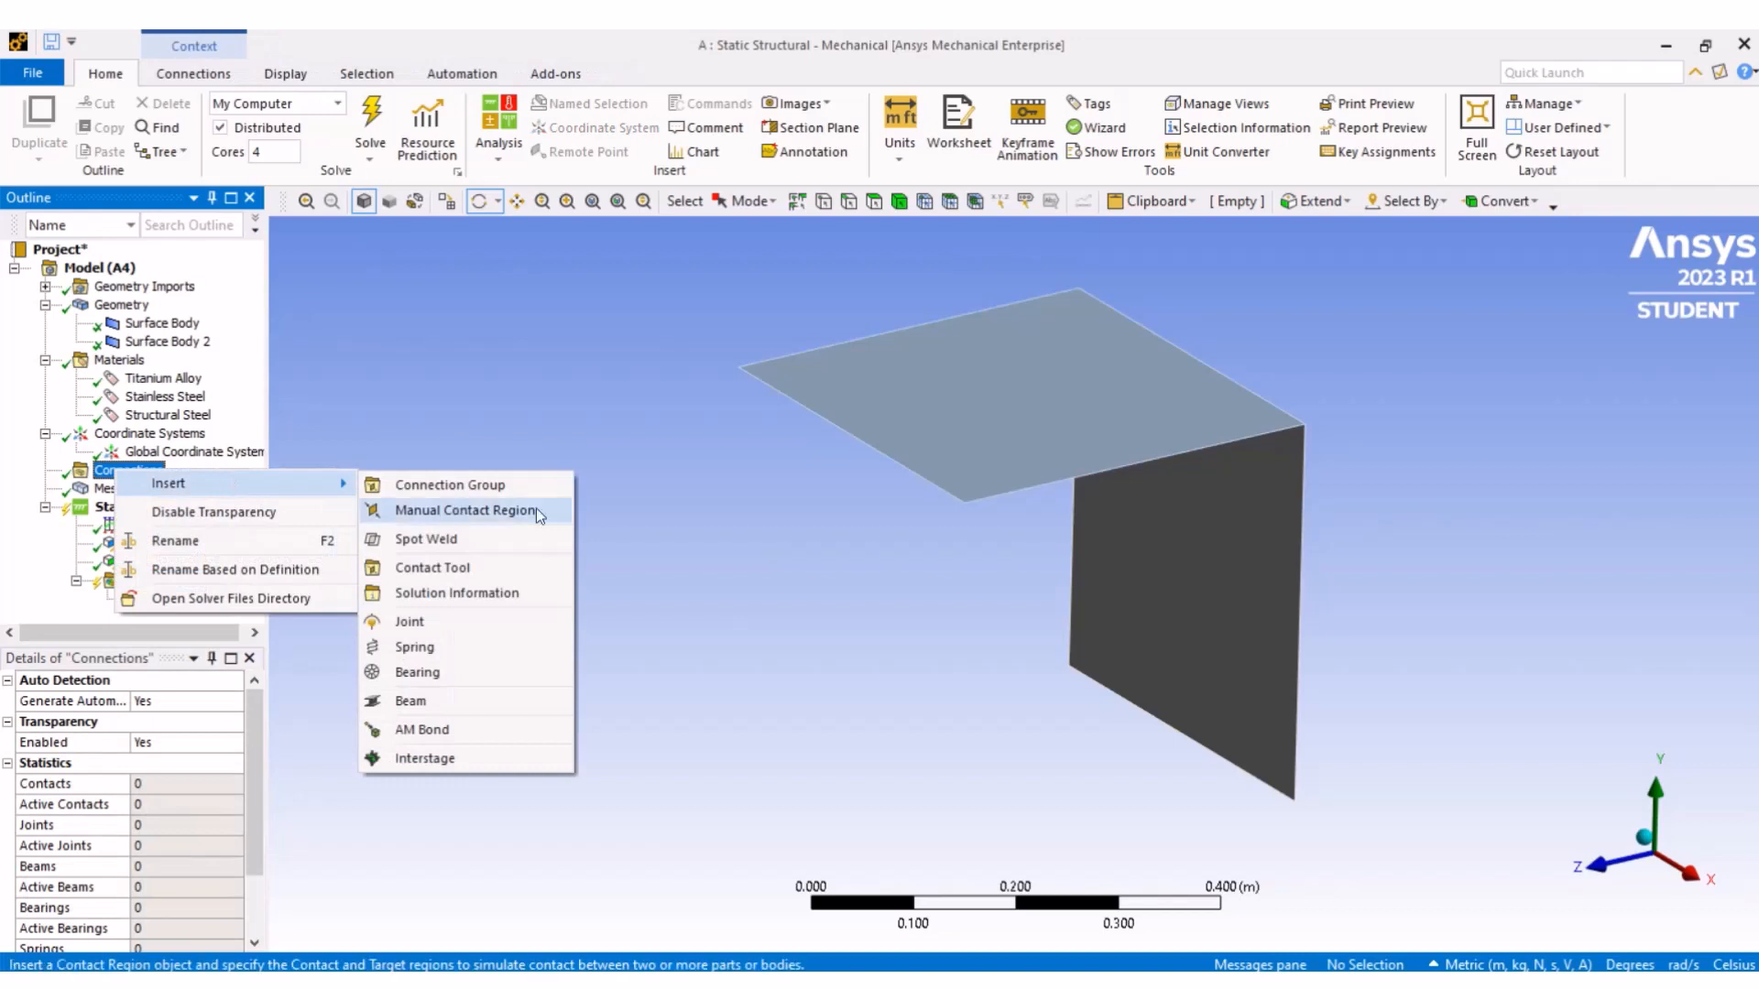
left_click(535, 508)
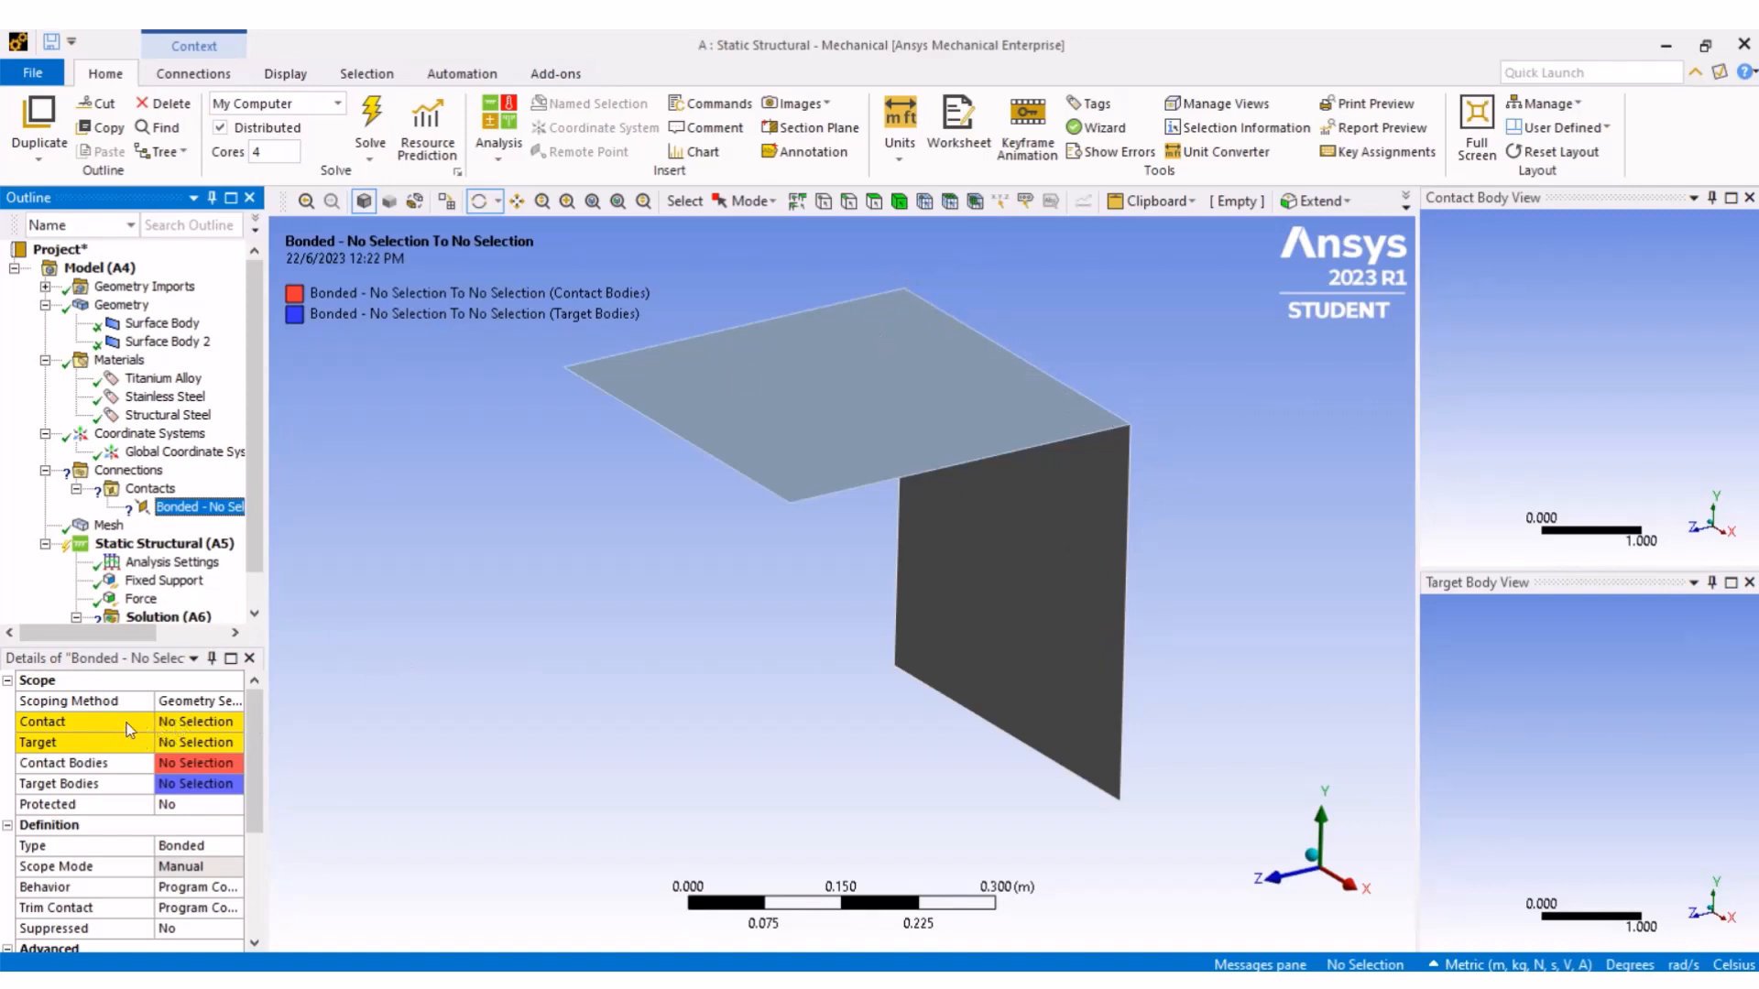
- Hide Surface Body 2, the horizontal surface, to expose the vertical surface's top edge
left_click(179, 726)
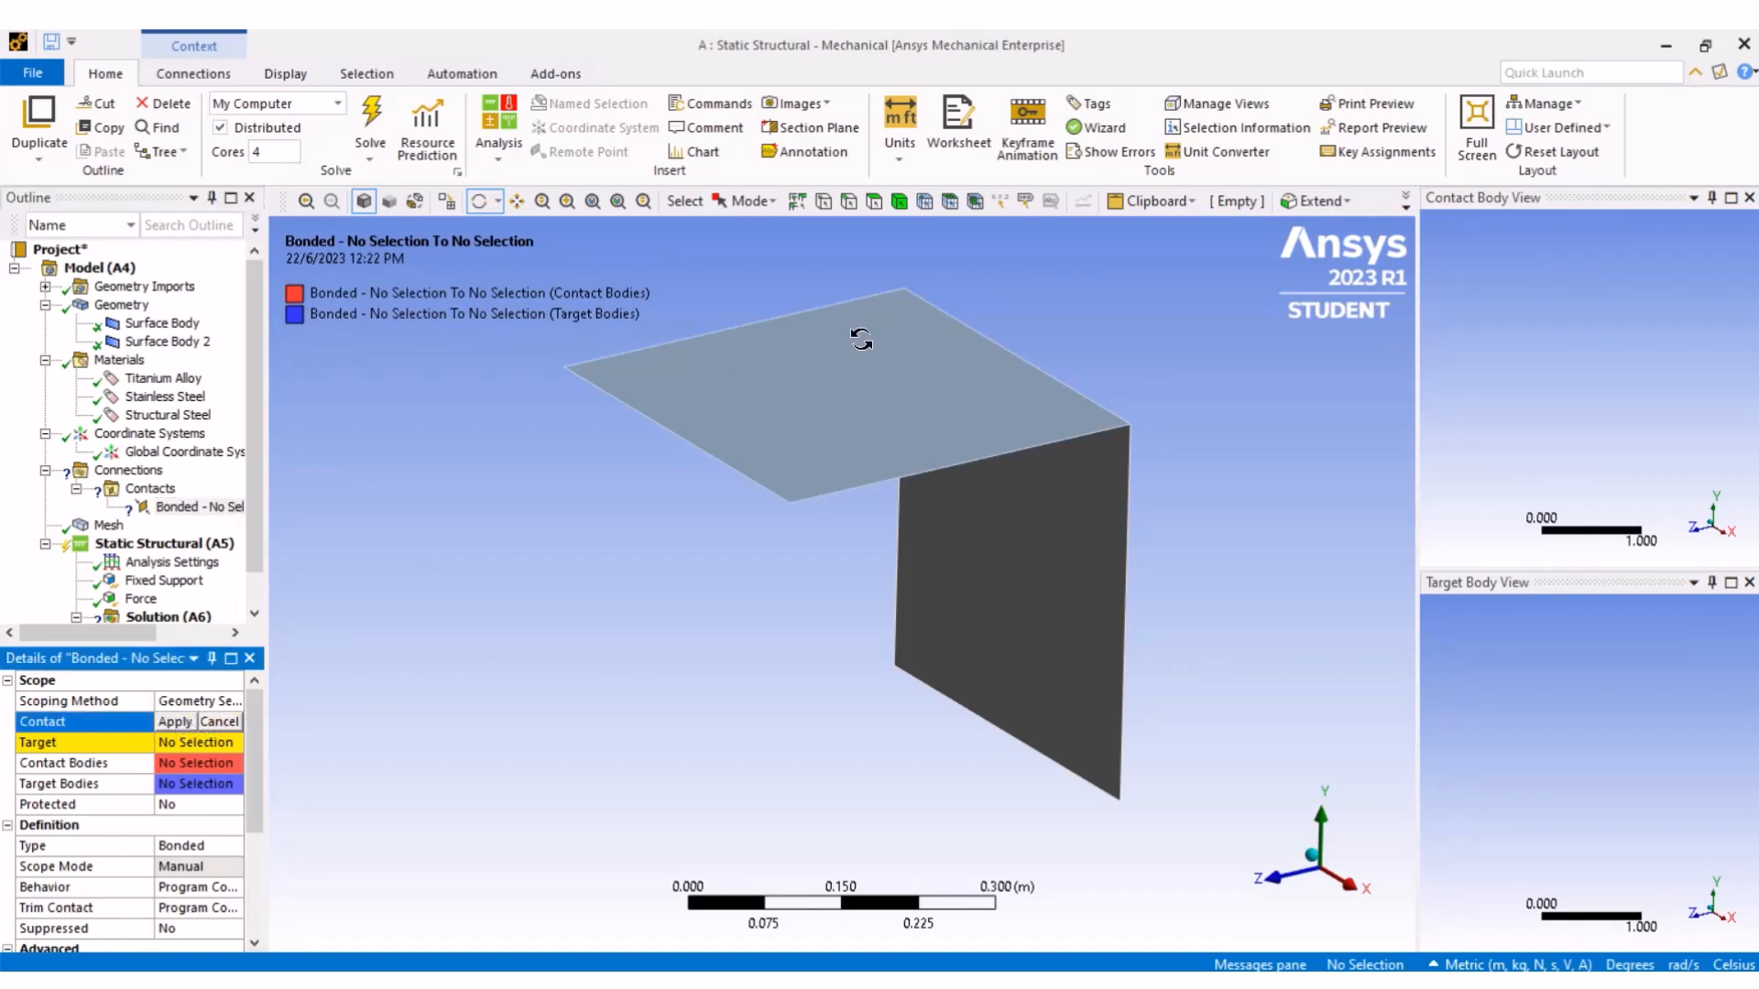
left_click(848, 203)
right_click(165, 344)
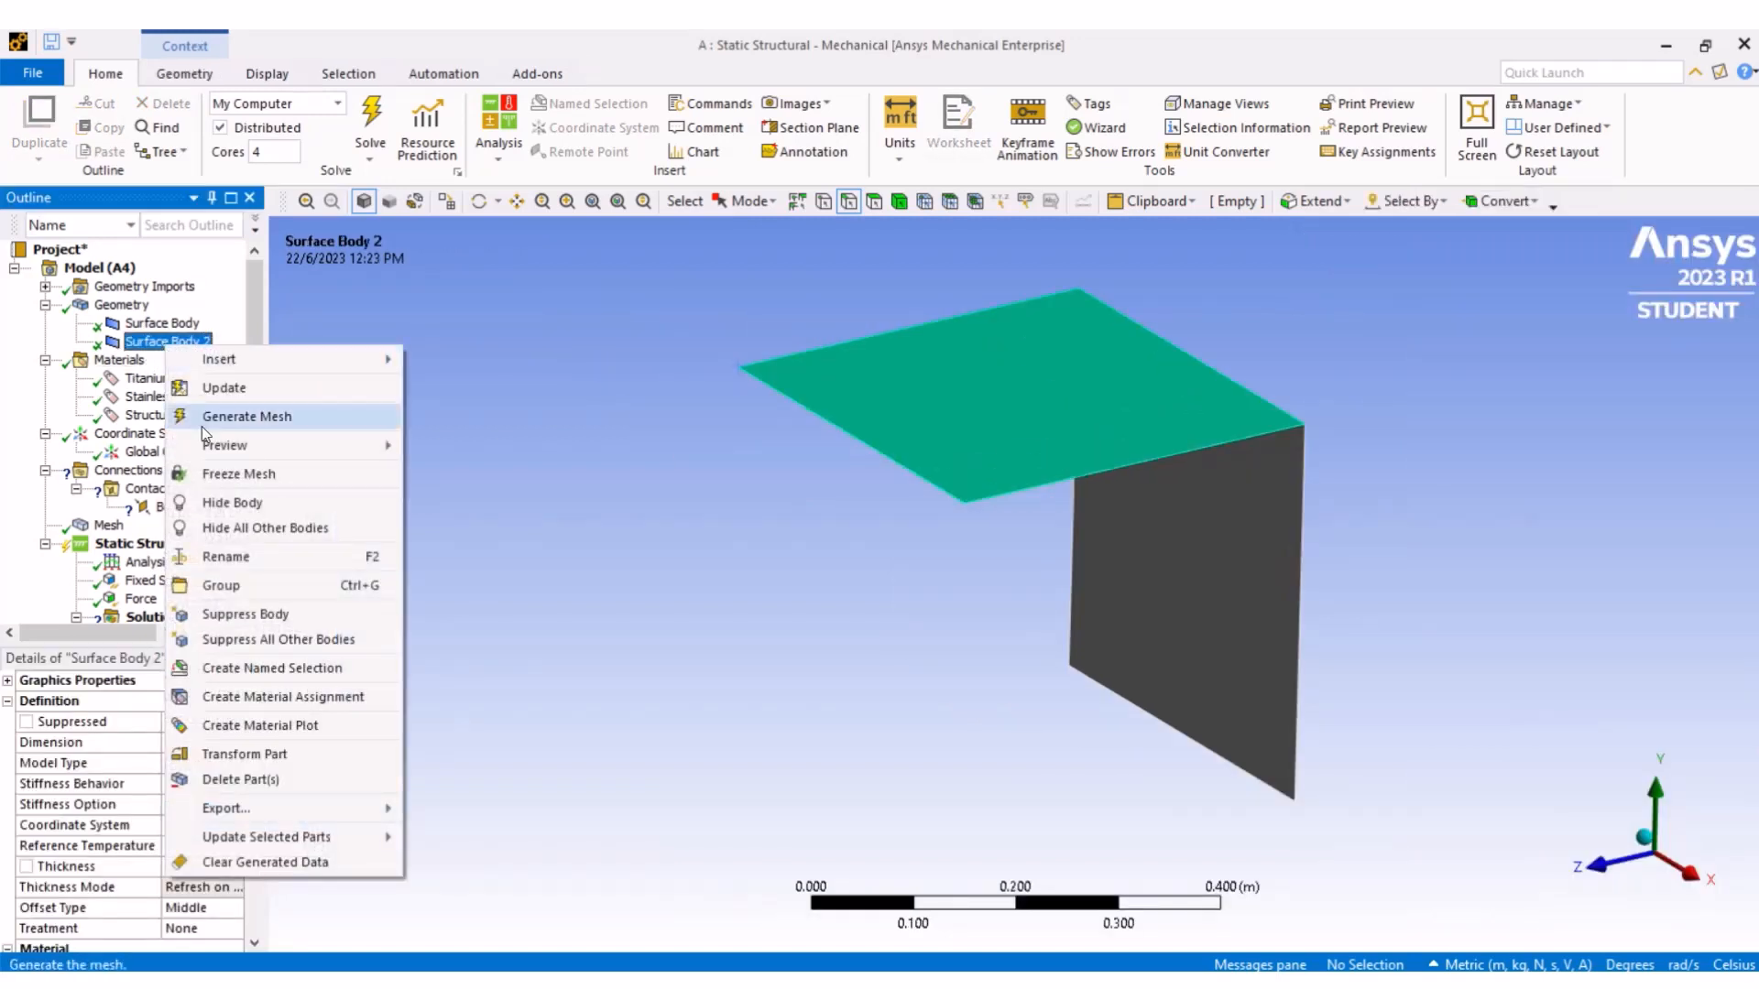
left_click(255, 503)
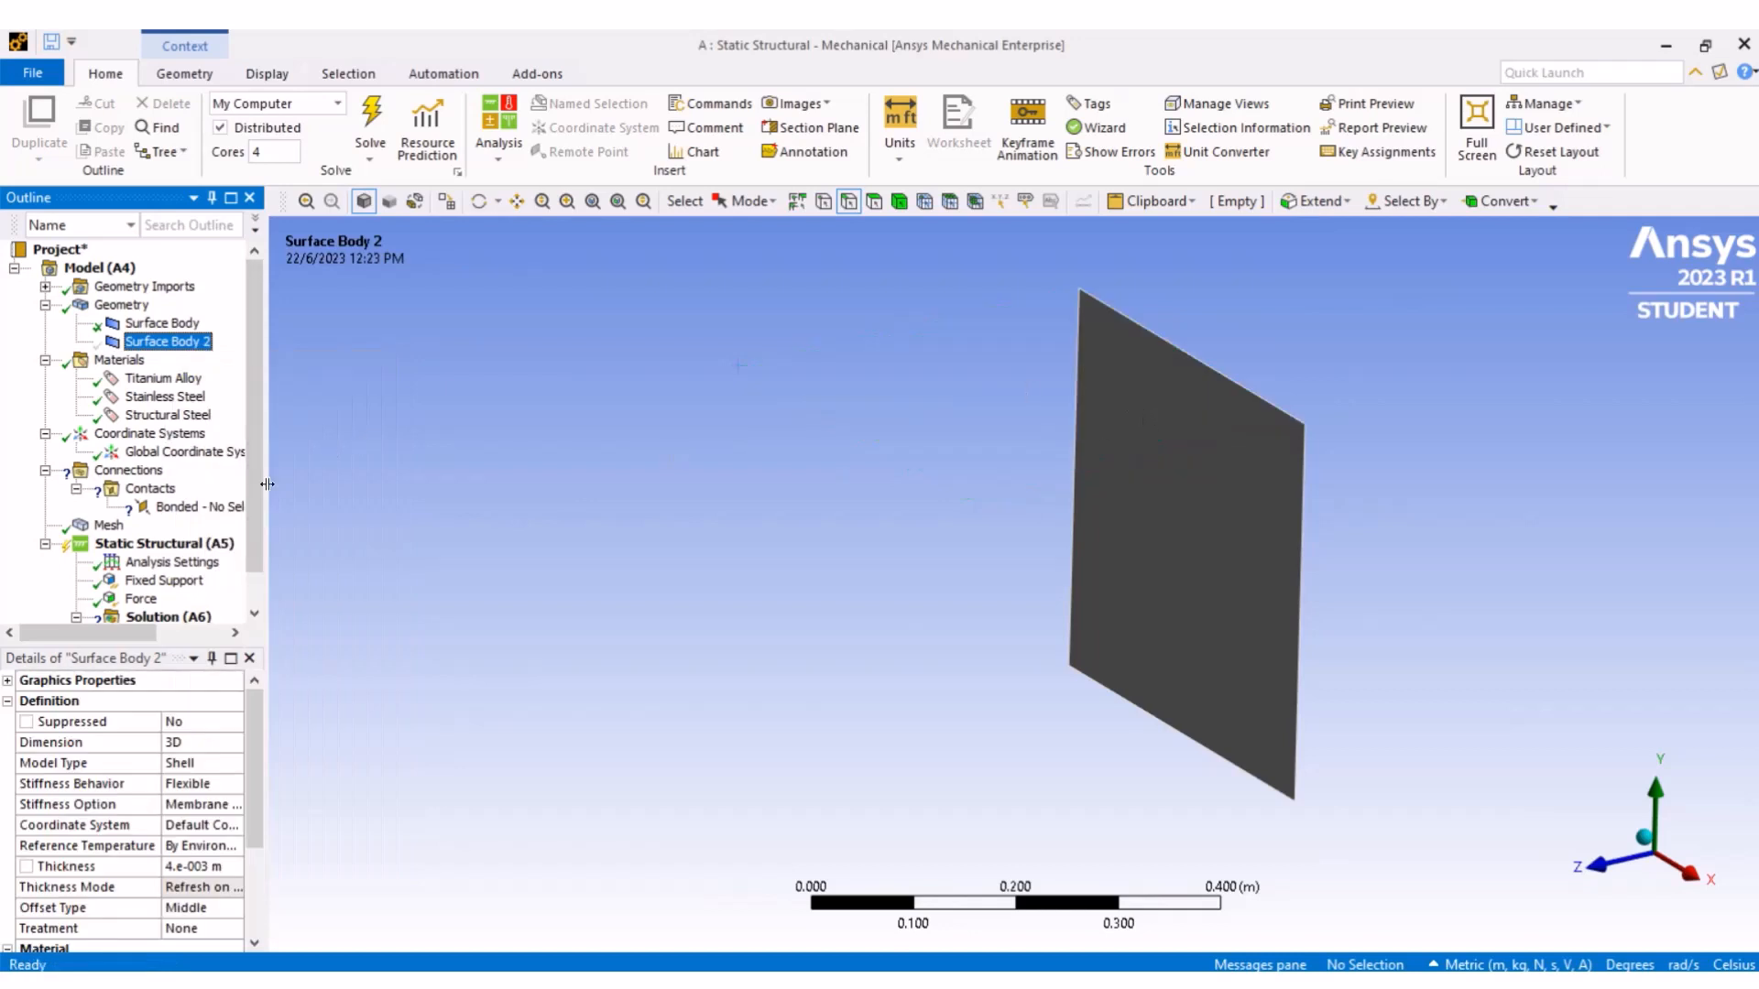
- Set the bonded contact region's Contact to the top edge of the vertical surface body
left_click(200, 506)
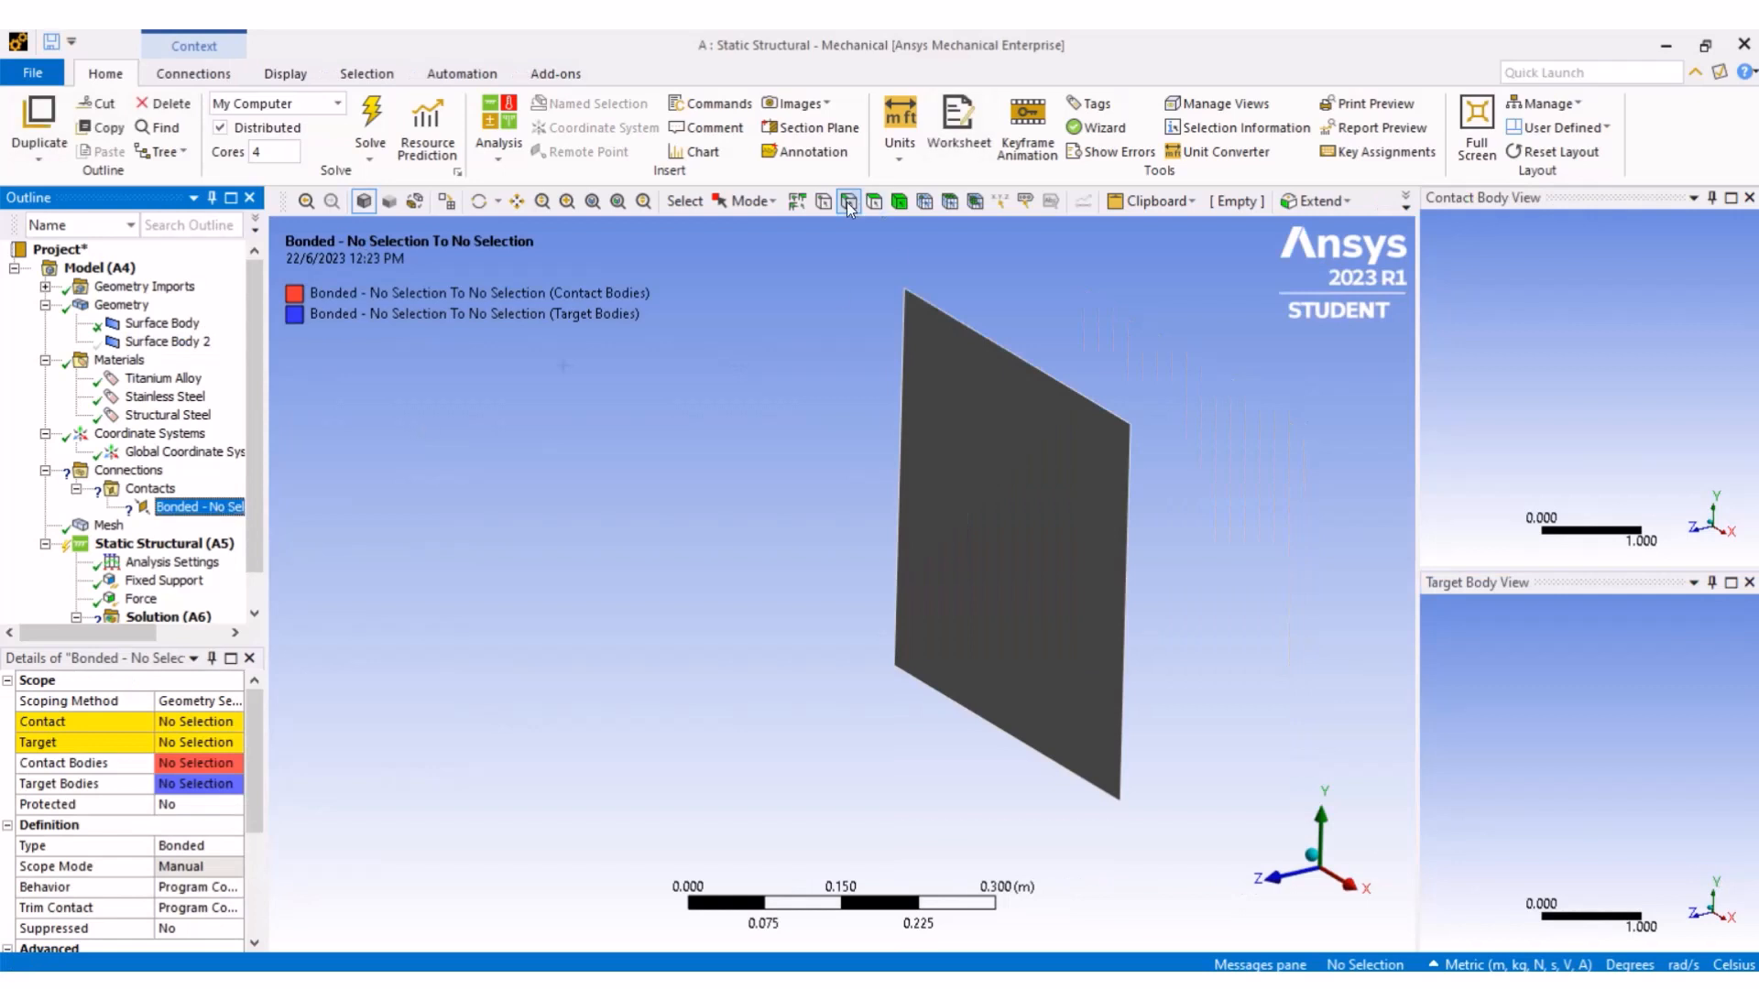
left_click(195, 723)
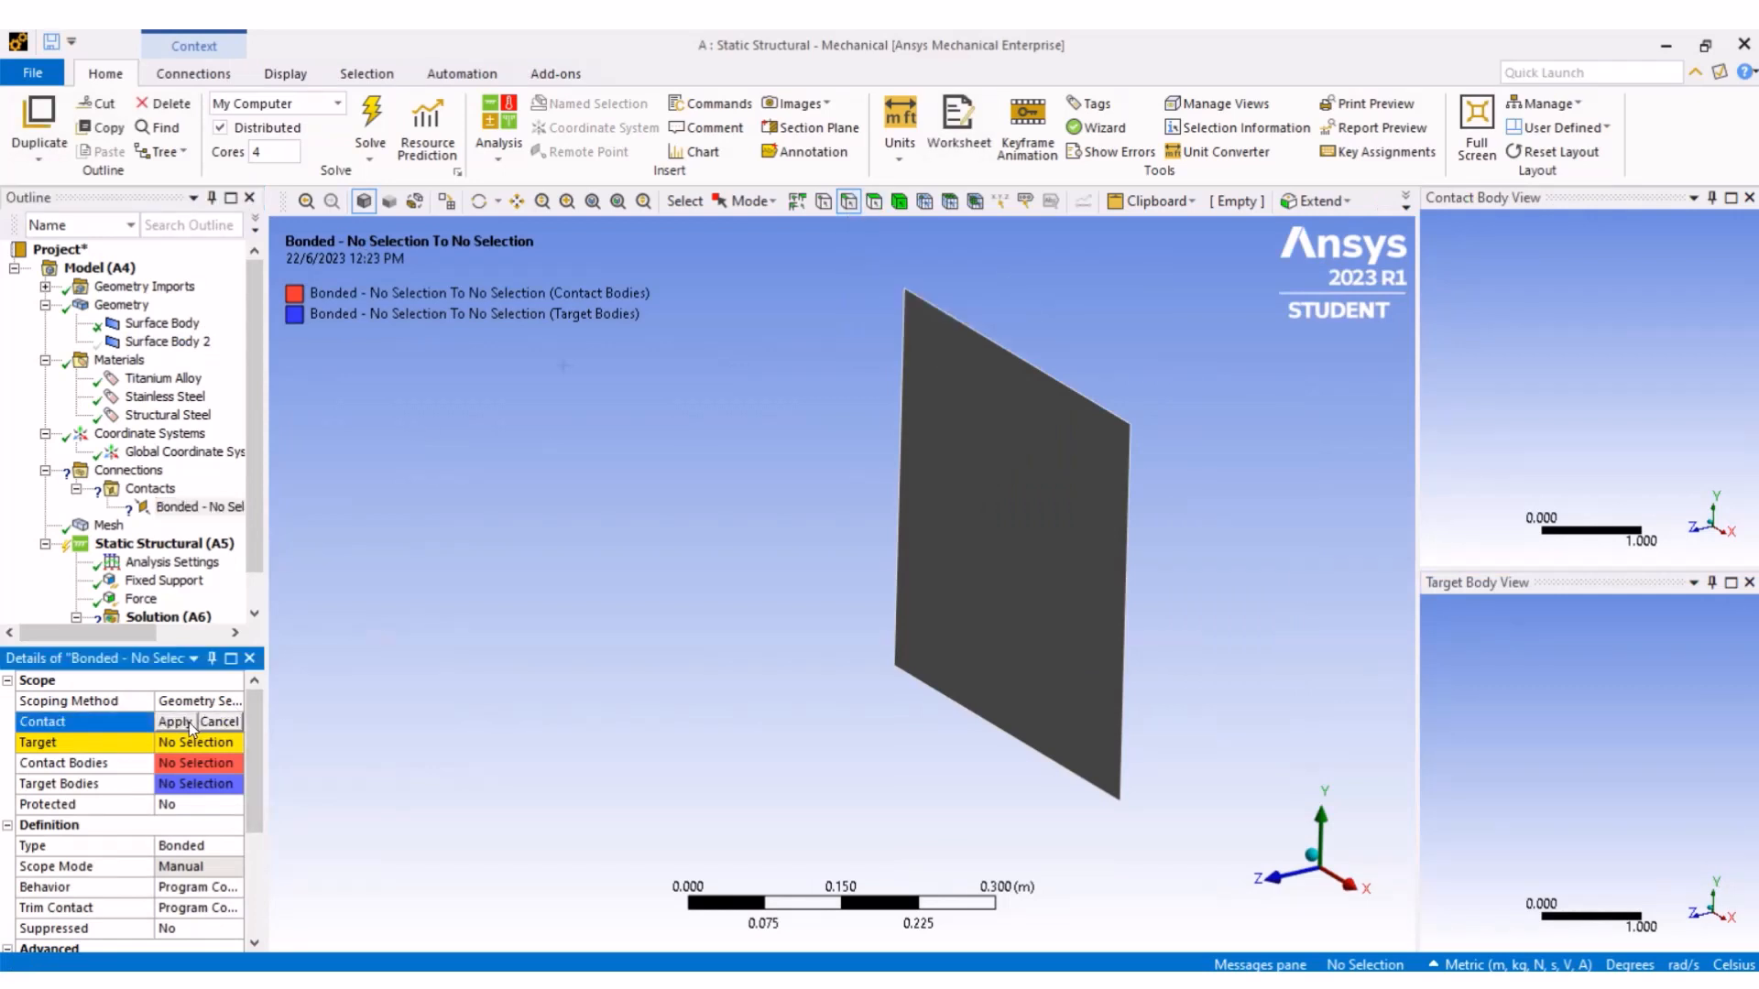
left_click(1018, 362)
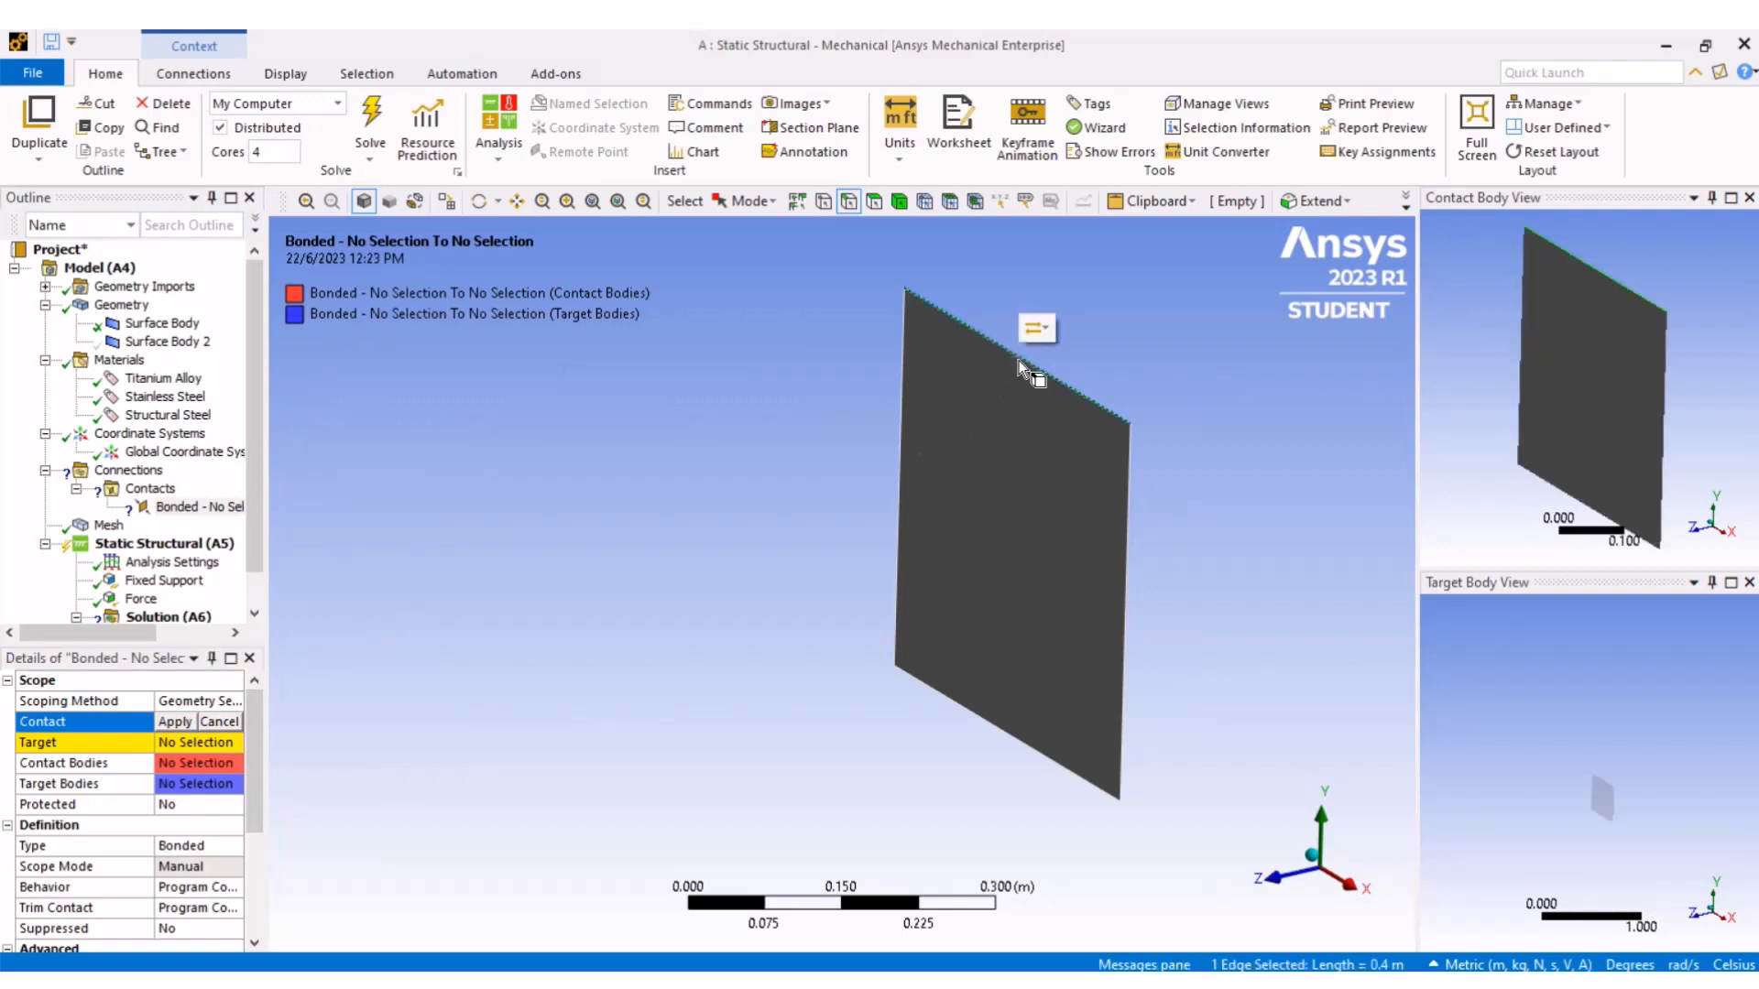
left_click(175, 723)
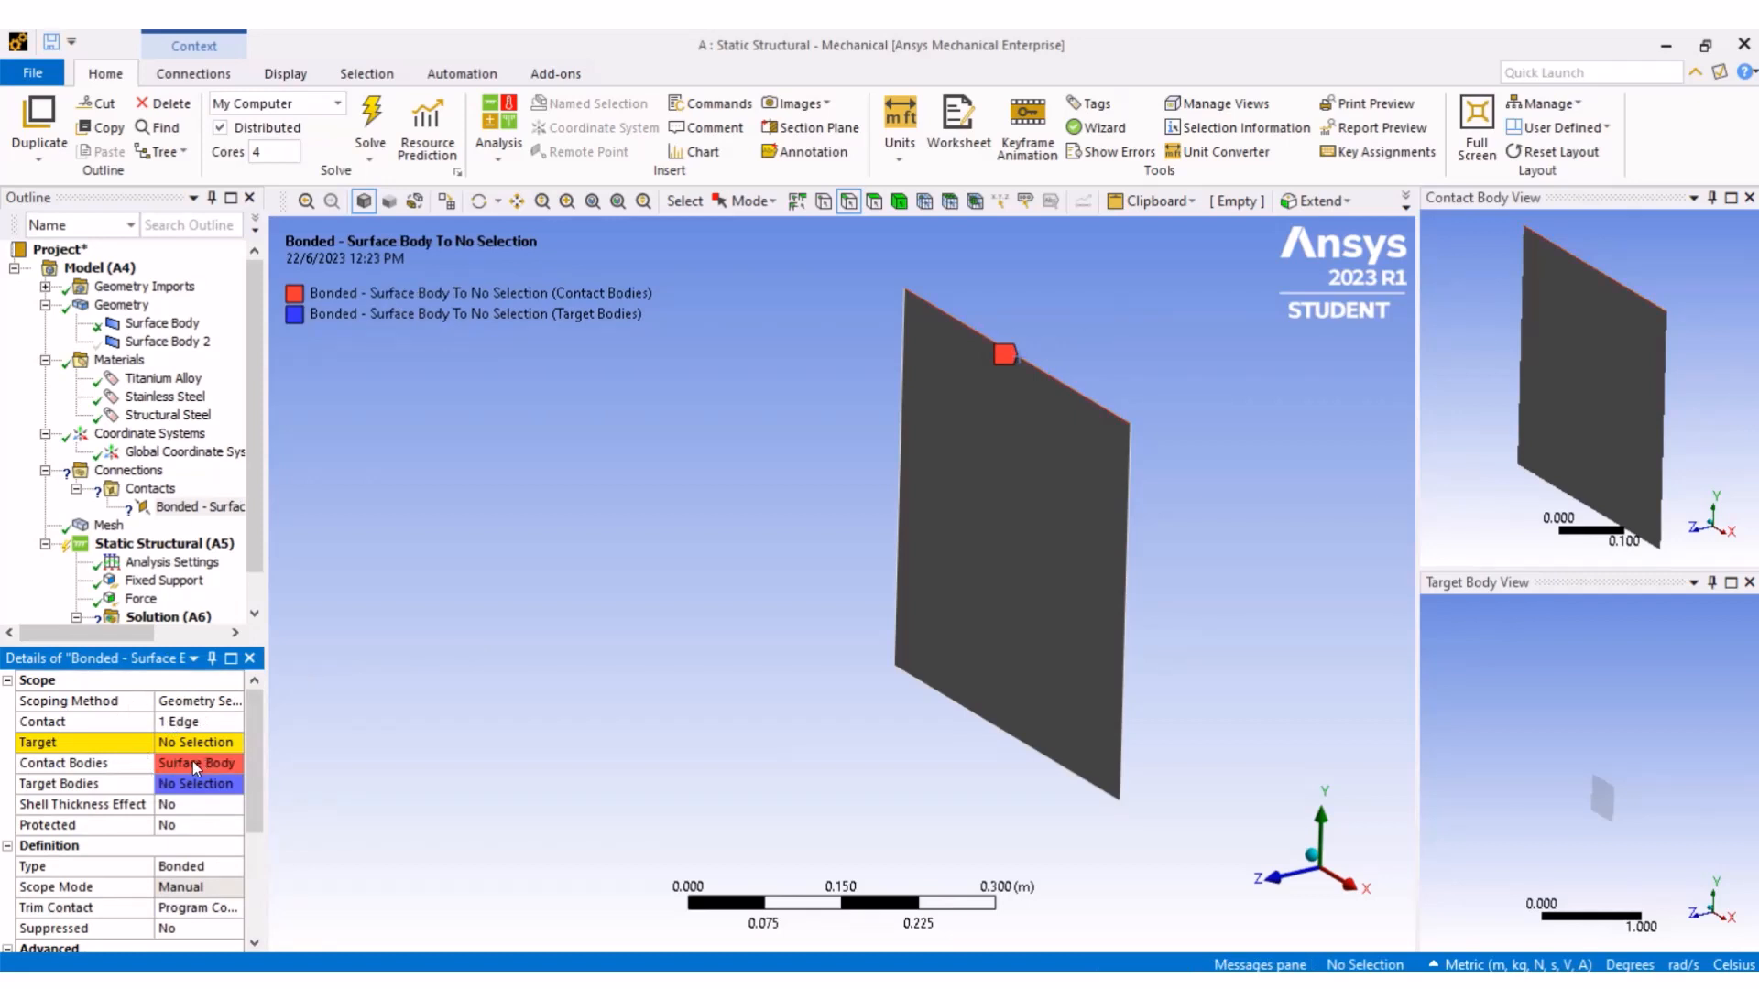
- Show Surface Body 2 again
left_click(156, 345)
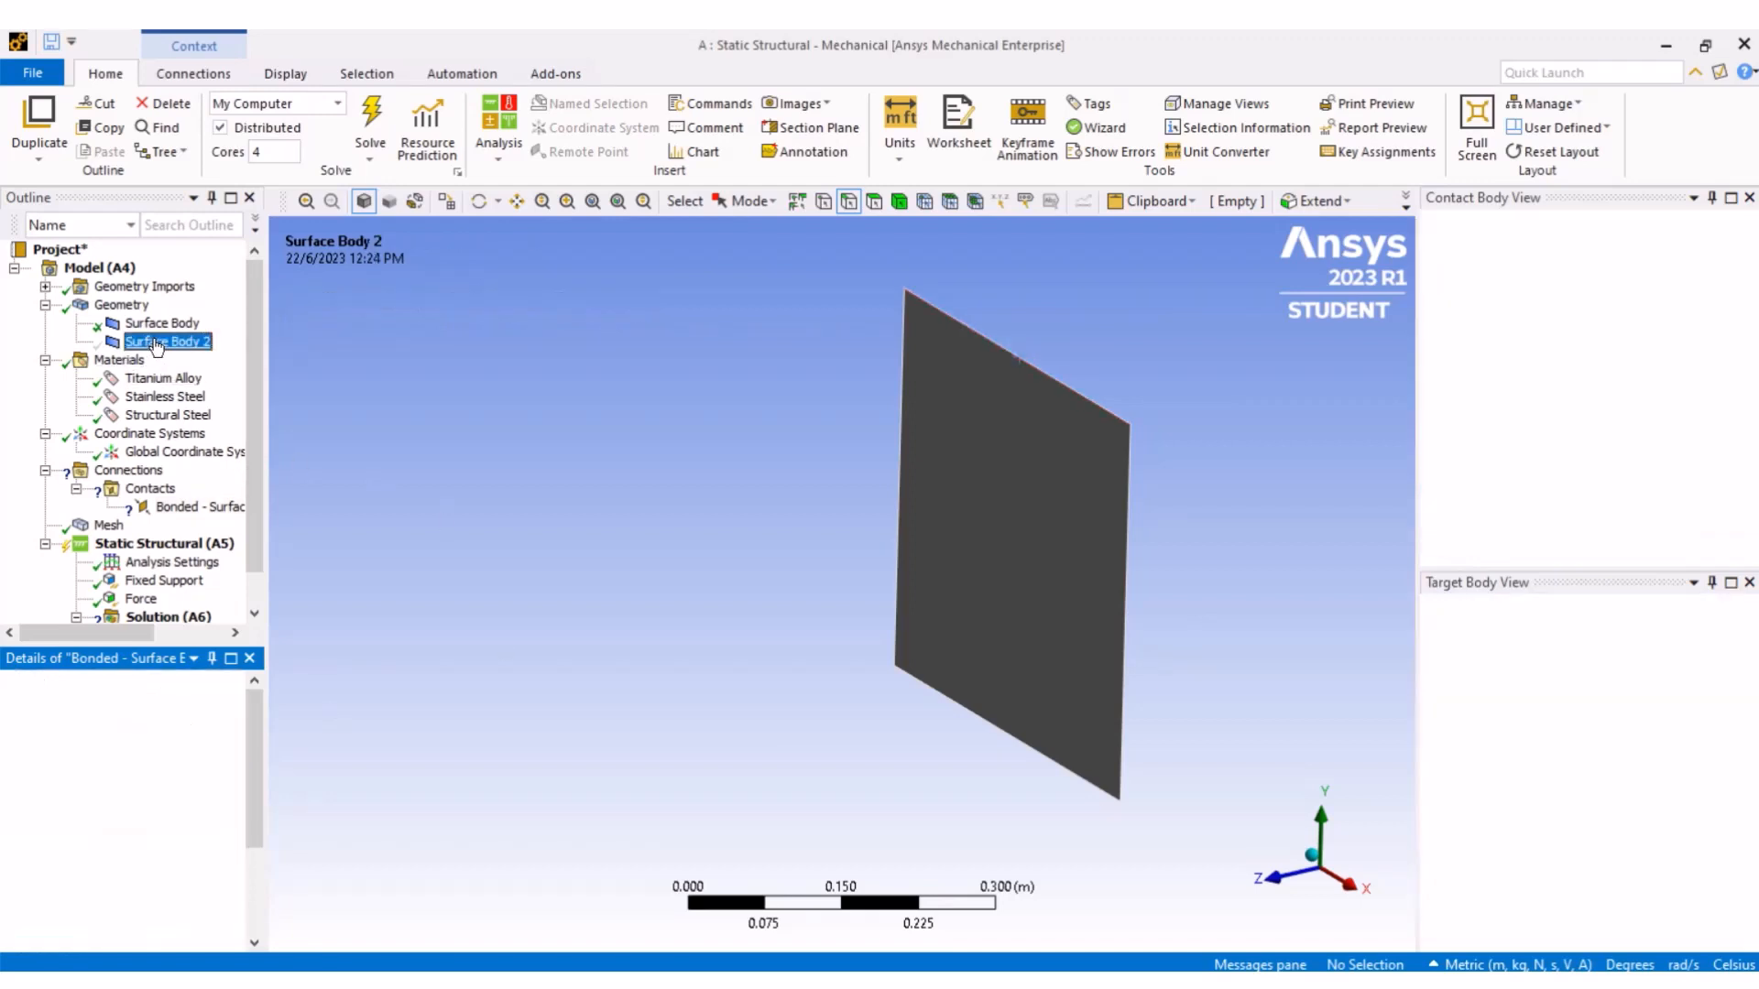
right_click(157, 345)
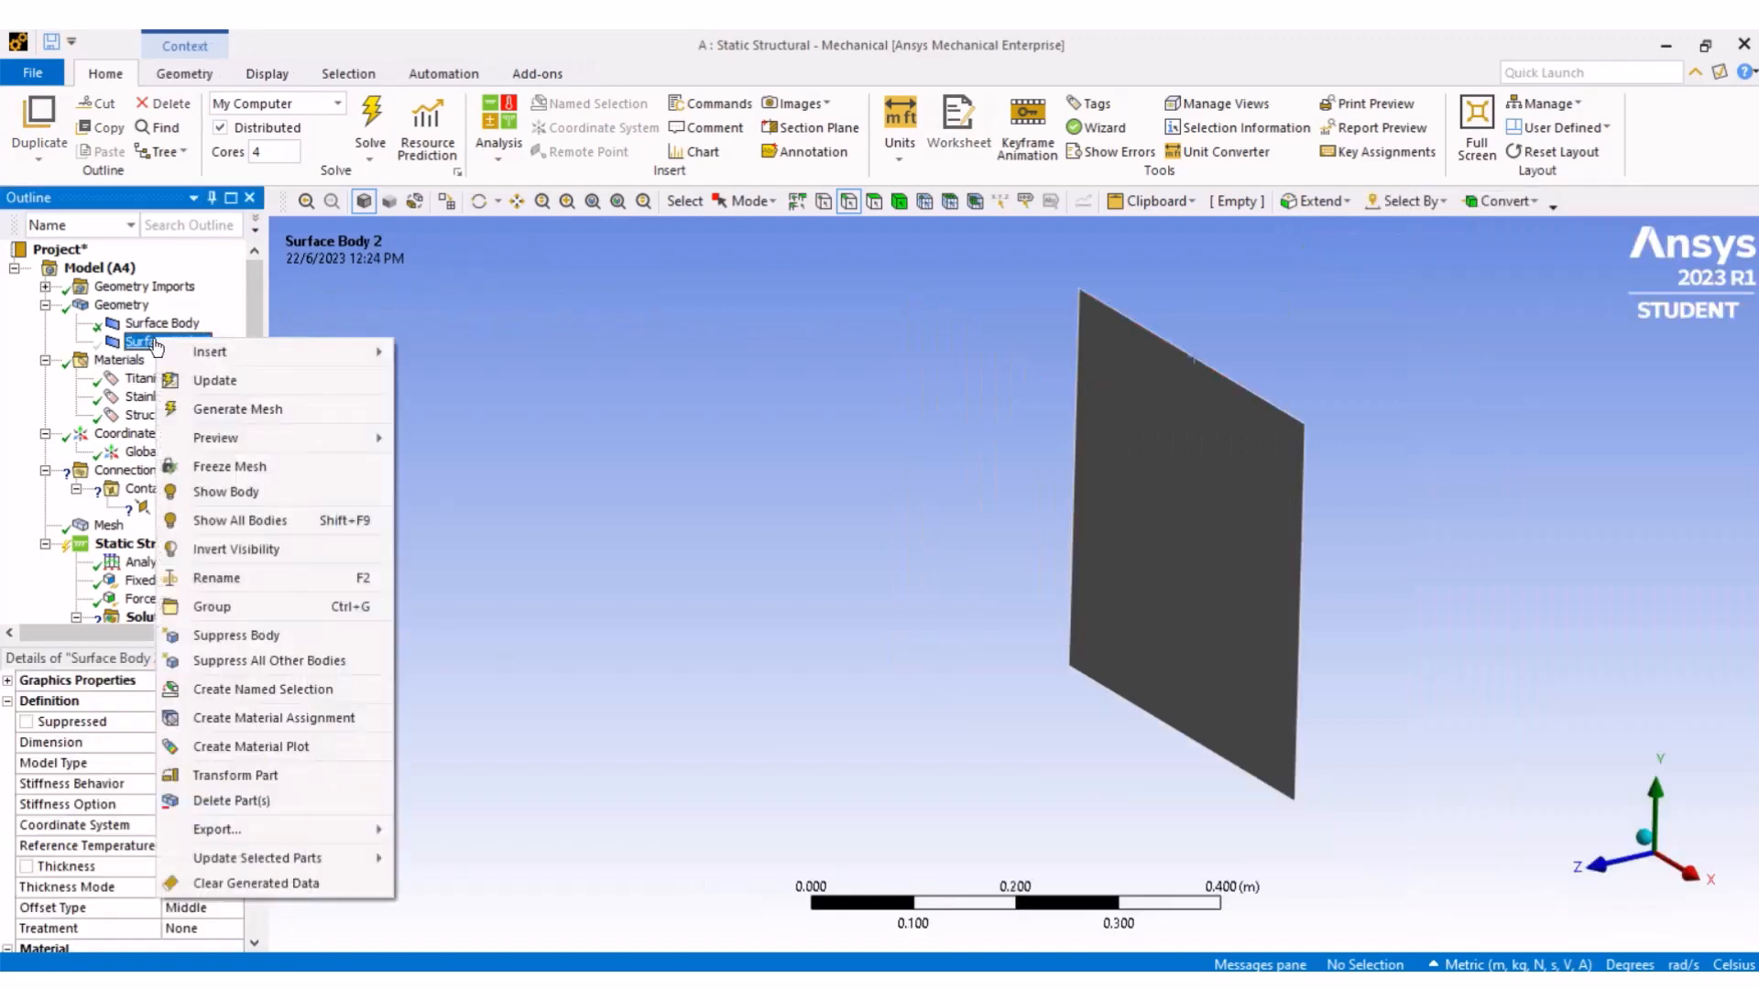
left_click(260, 503)
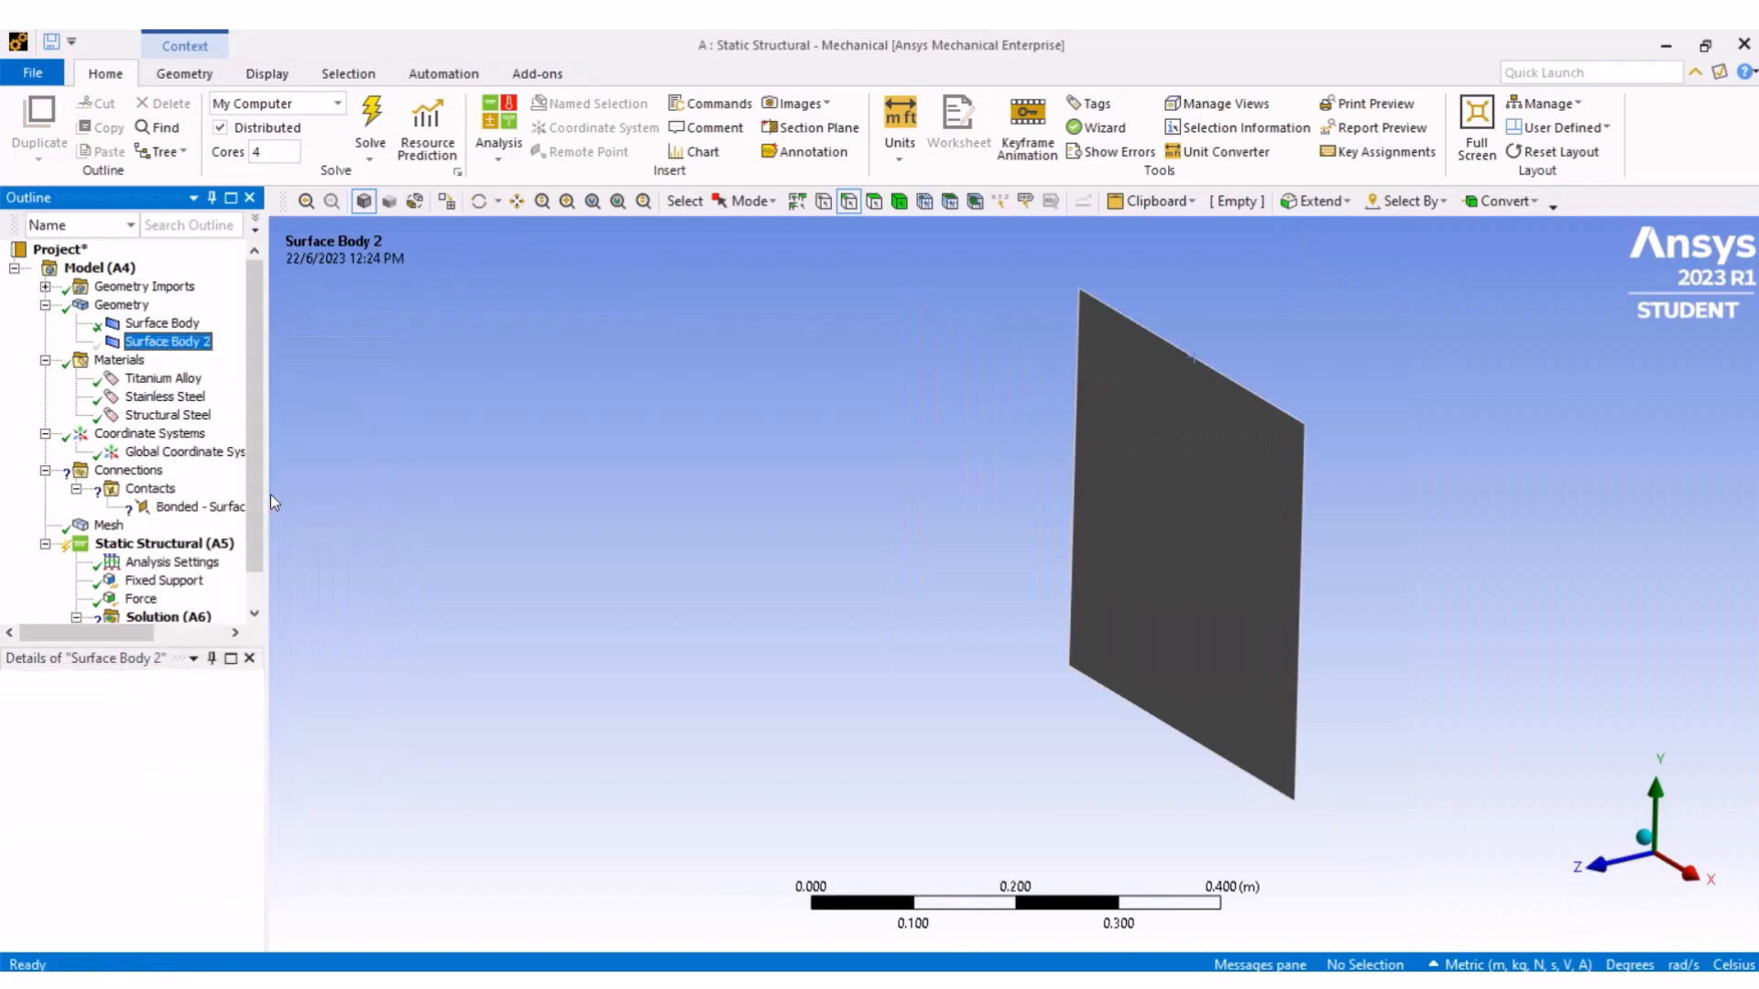
- Hide the vertical Surface Body and set the bonded contact's Target to the face of the horizontal surface
right_click(160, 327)
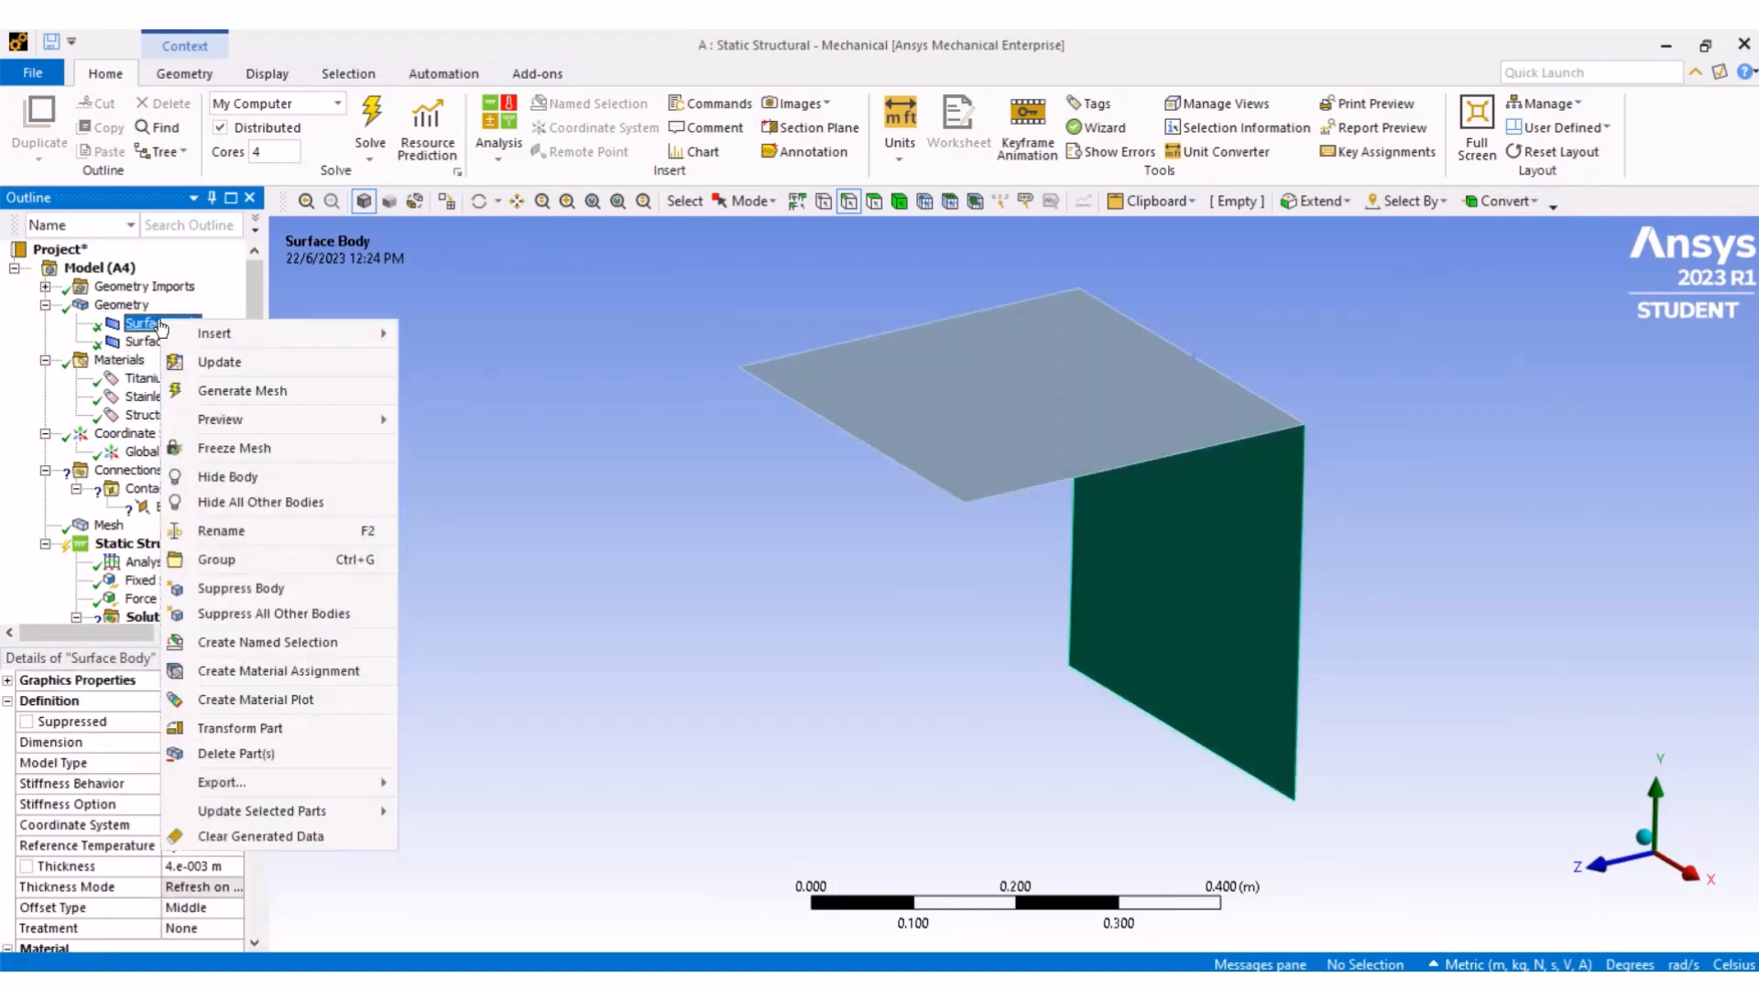
left_click(299, 475)
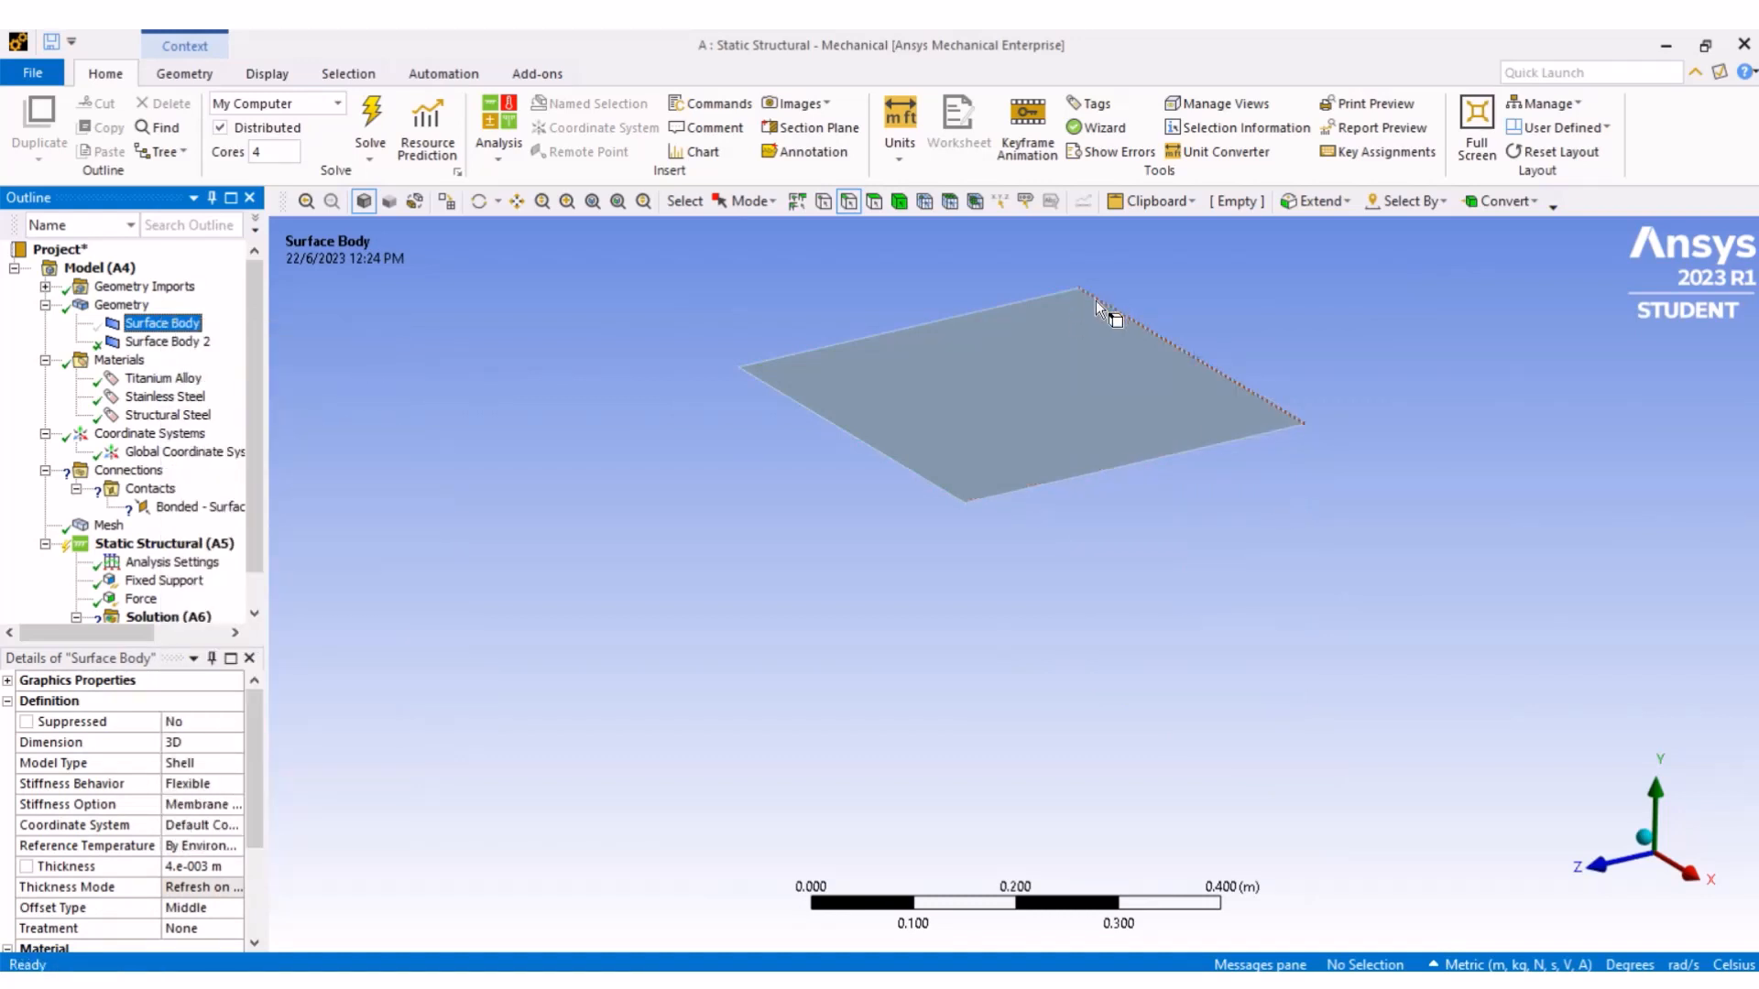
left_click(874, 201)
left_click(200, 507)
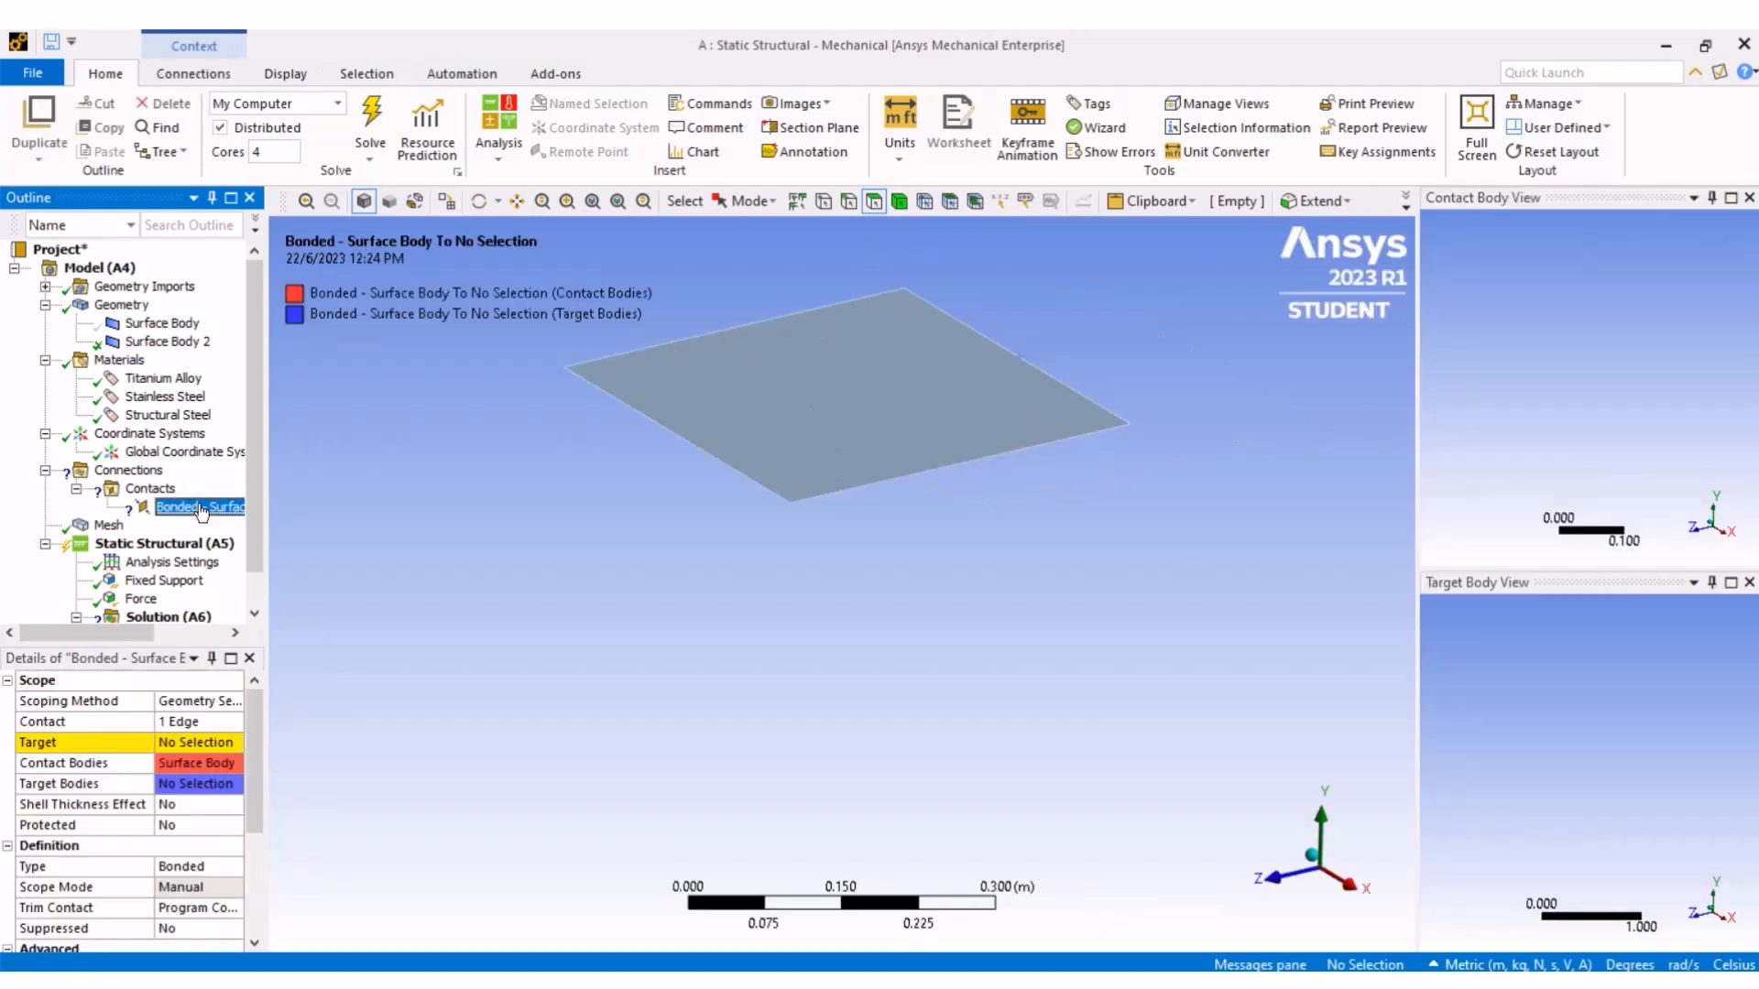
left_click(190, 744)
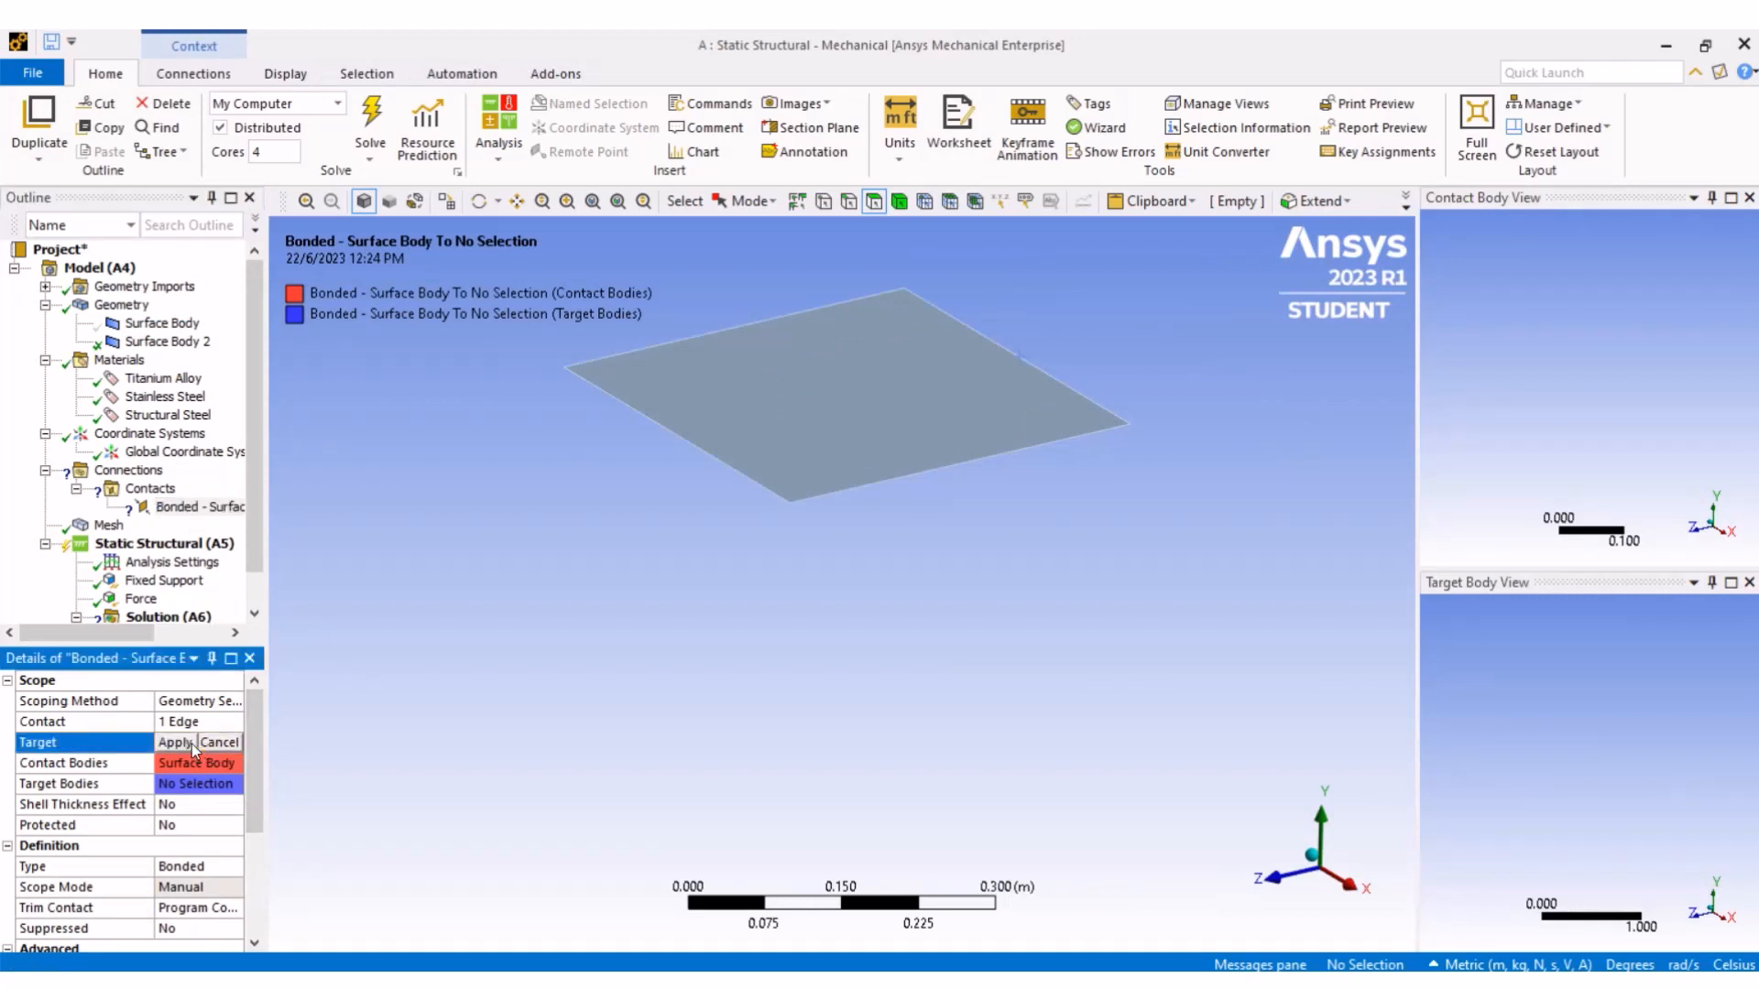
left_click(980, 416)
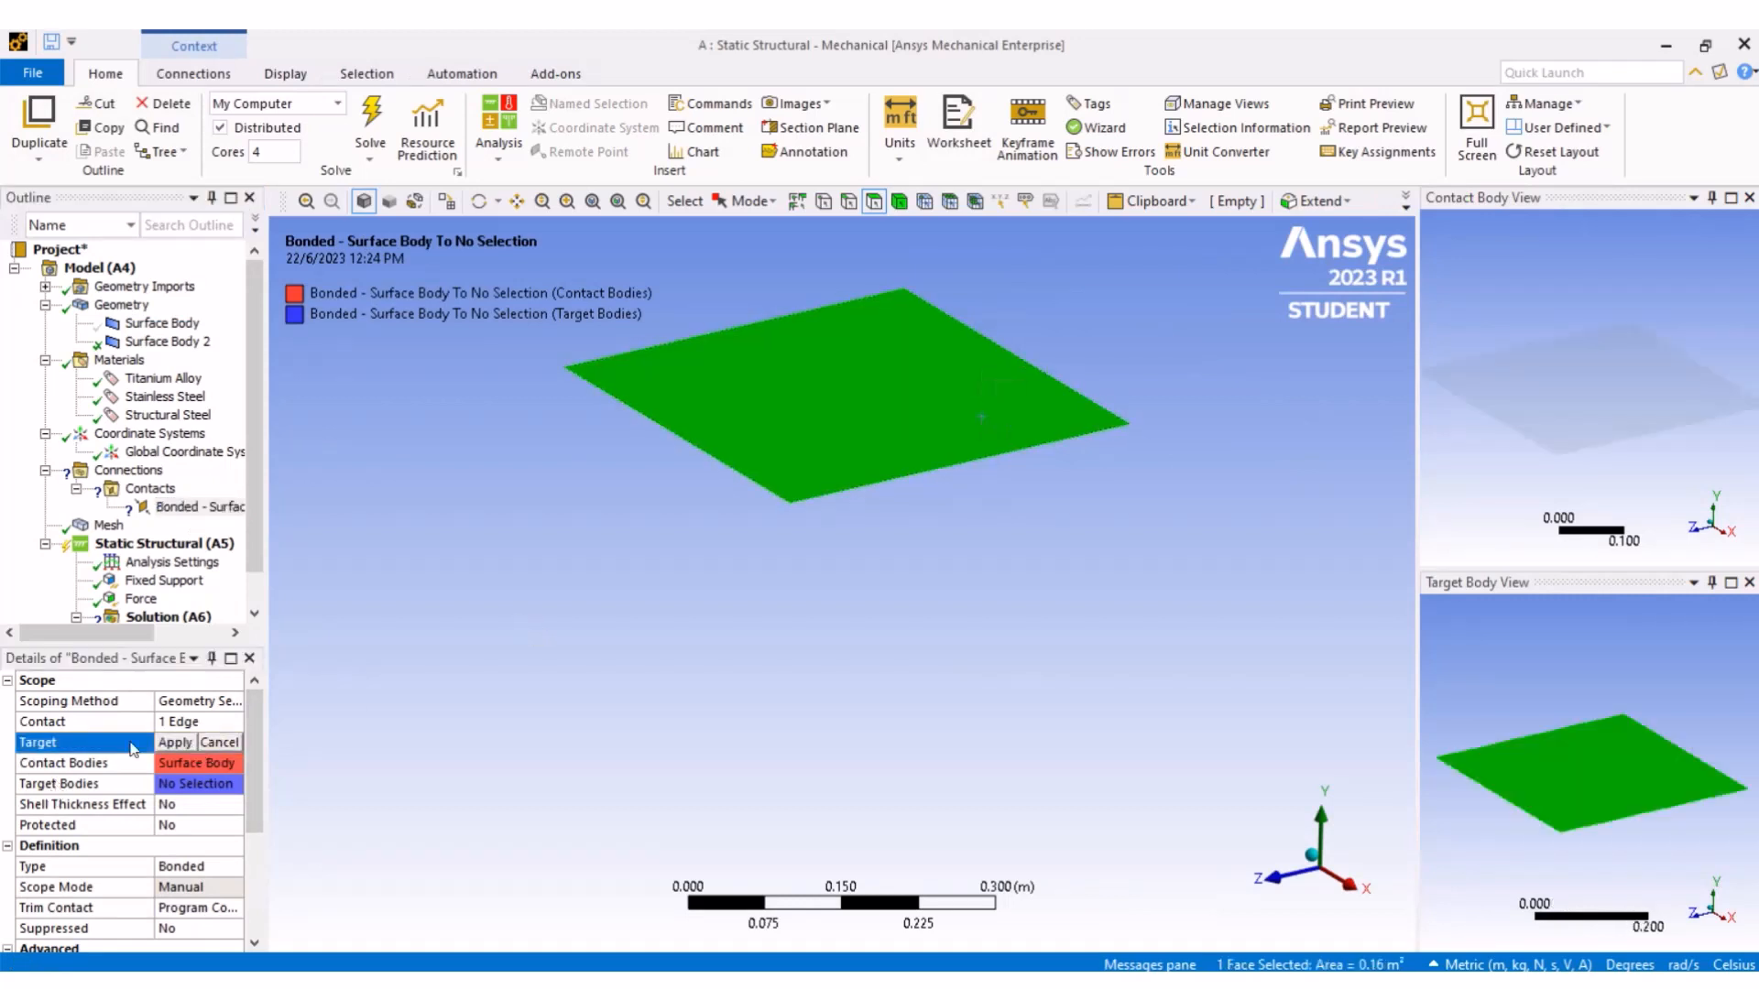
left_click(174, 743)
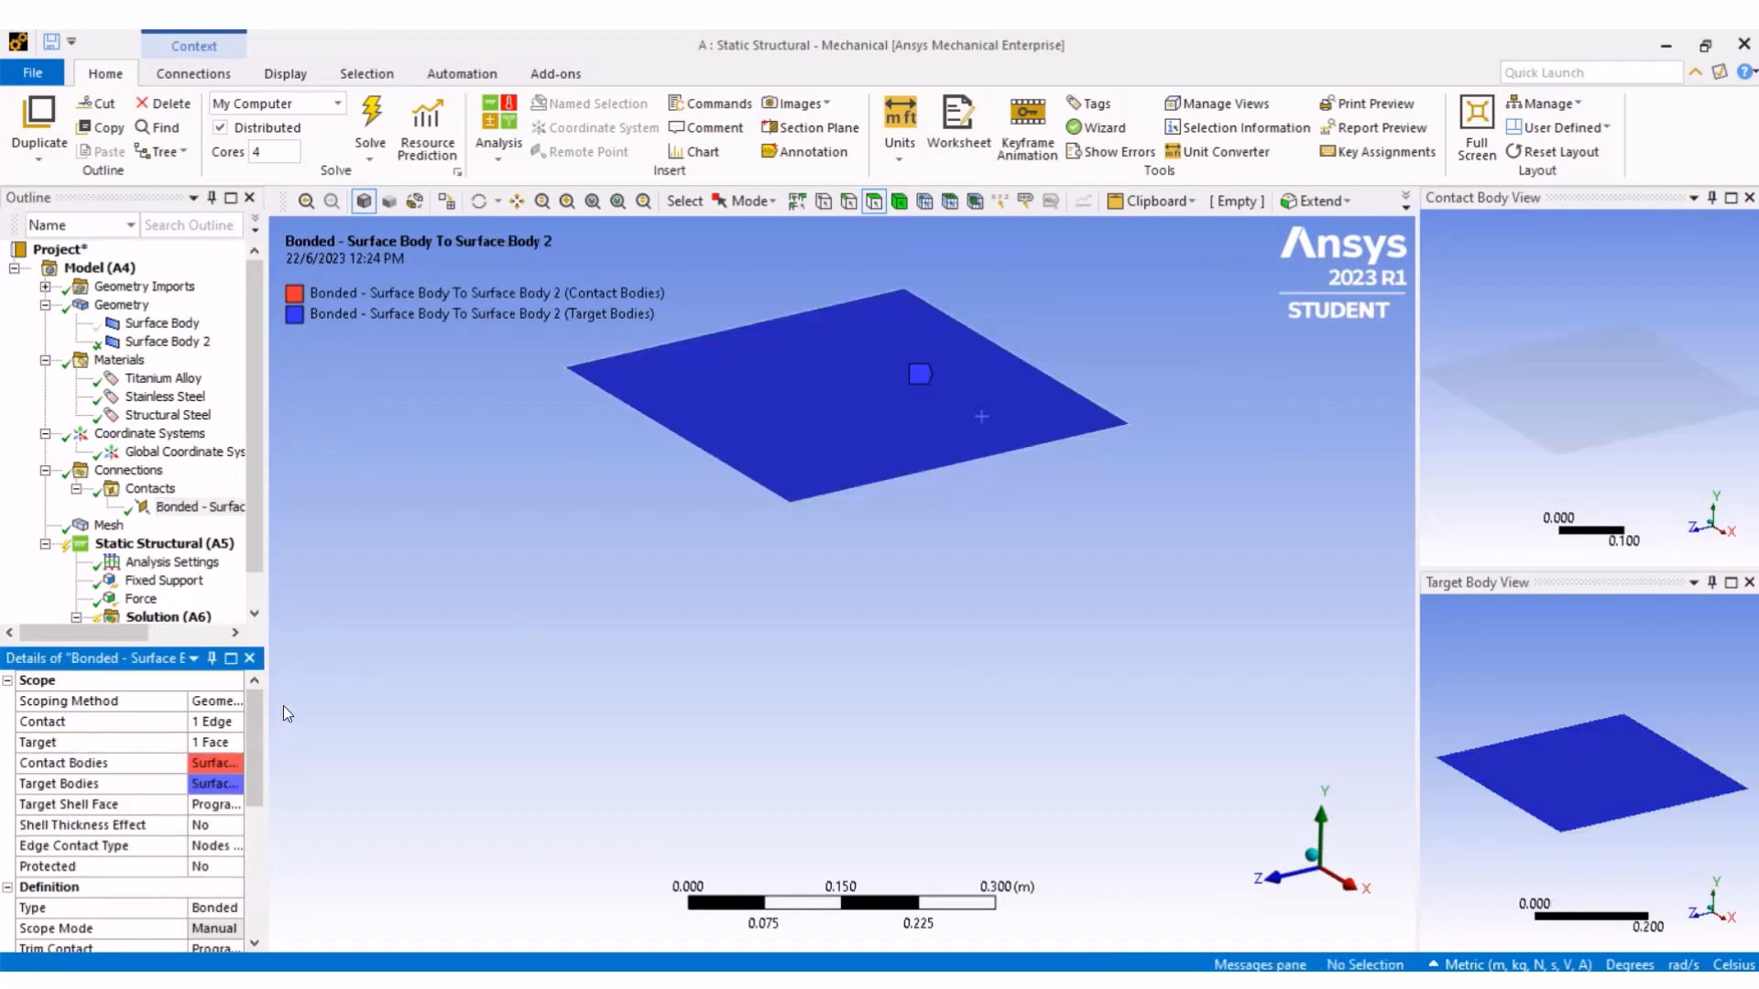
- Show the vertical Surface Body again
left_click(172, 324)
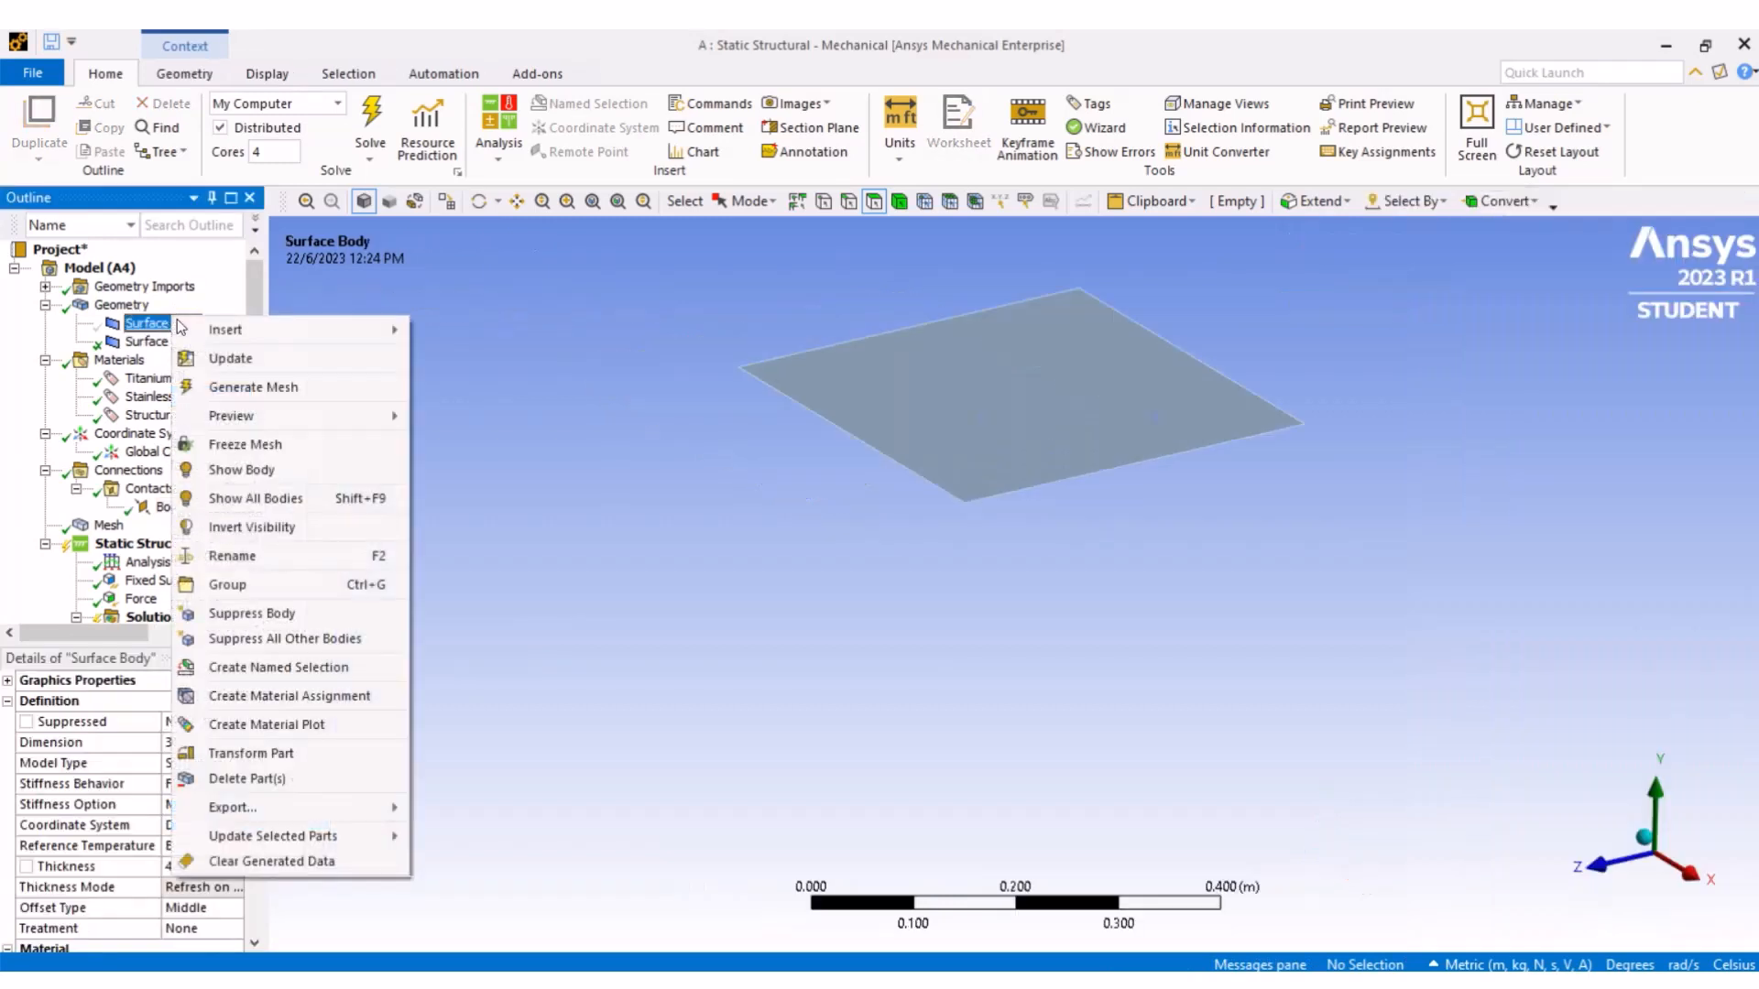
mouse_move(204, 339)
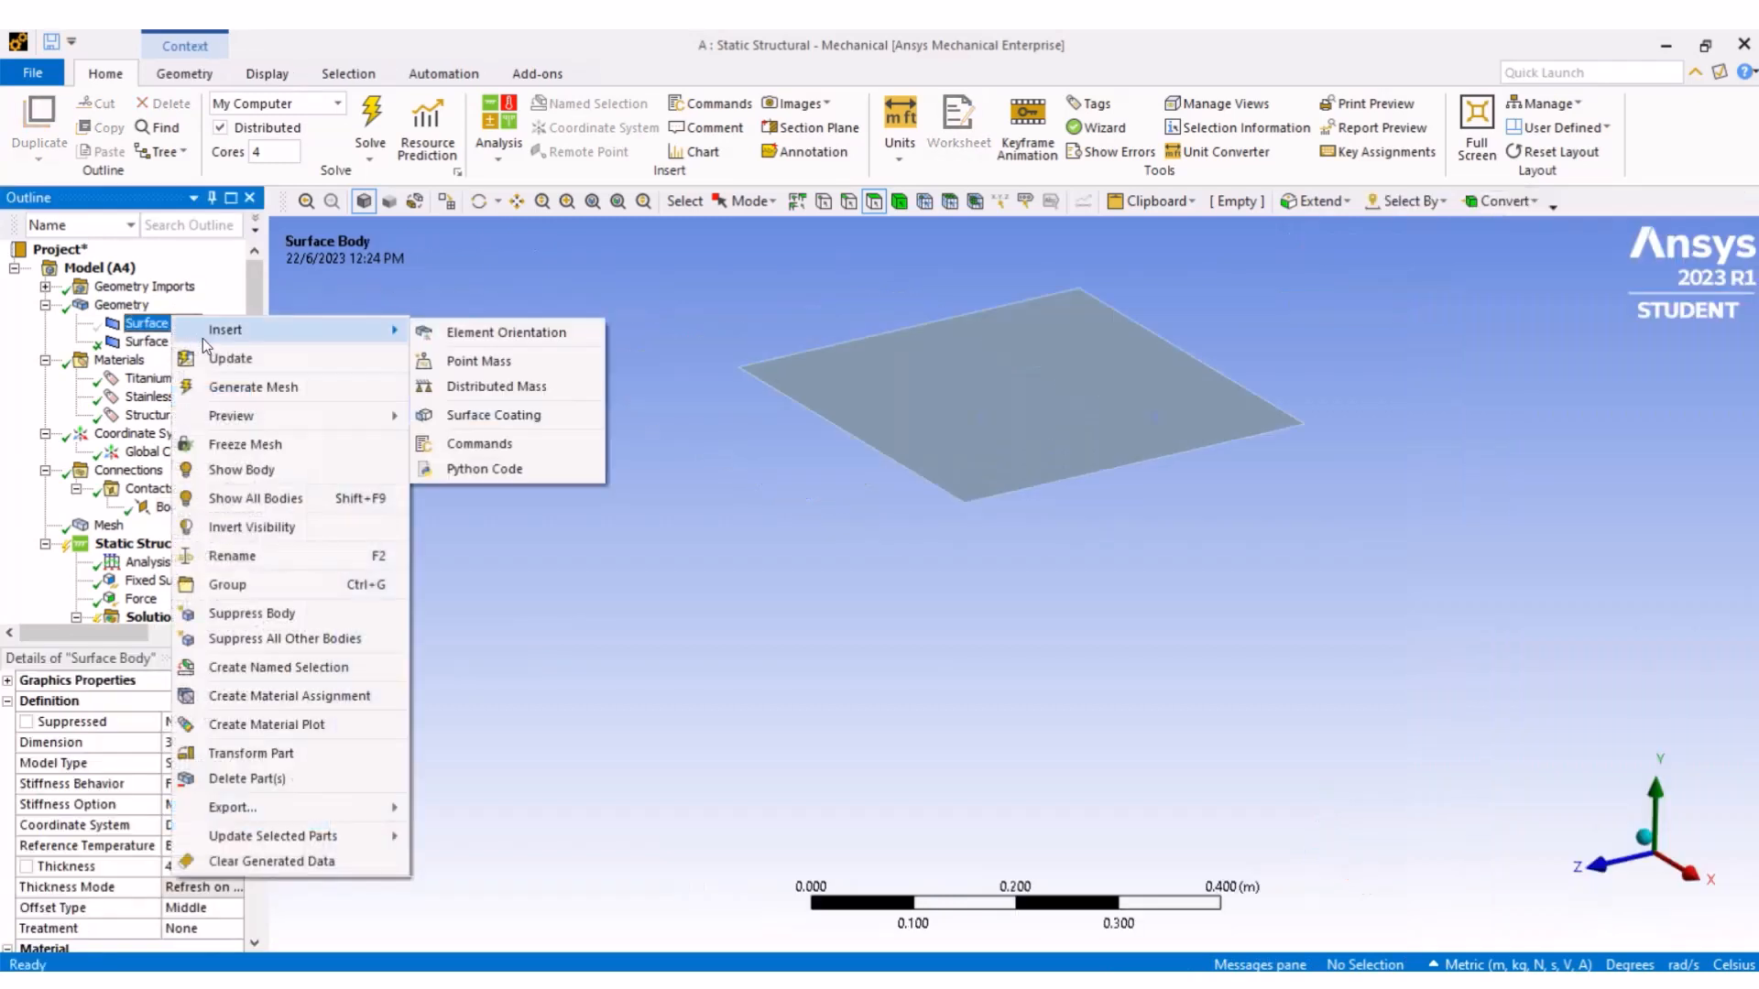
left_click(266, 470)
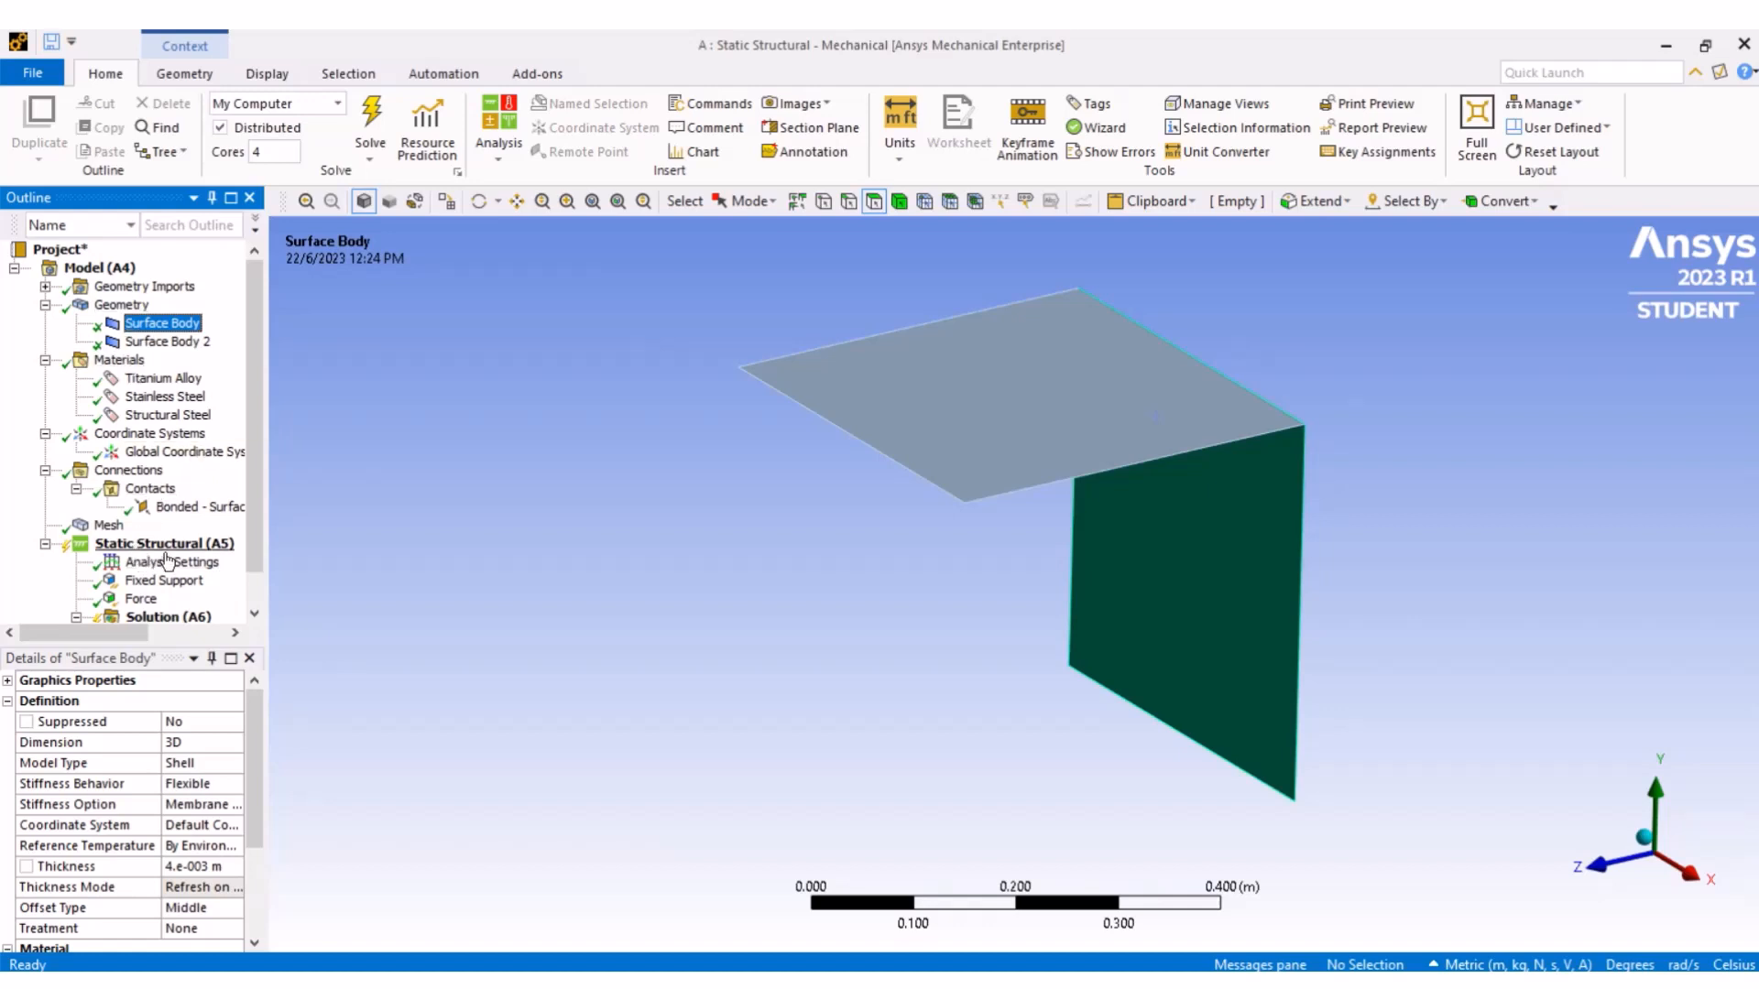
- Insert a Total Deformation result under Solution
scroll(259, 526, "down", 1)
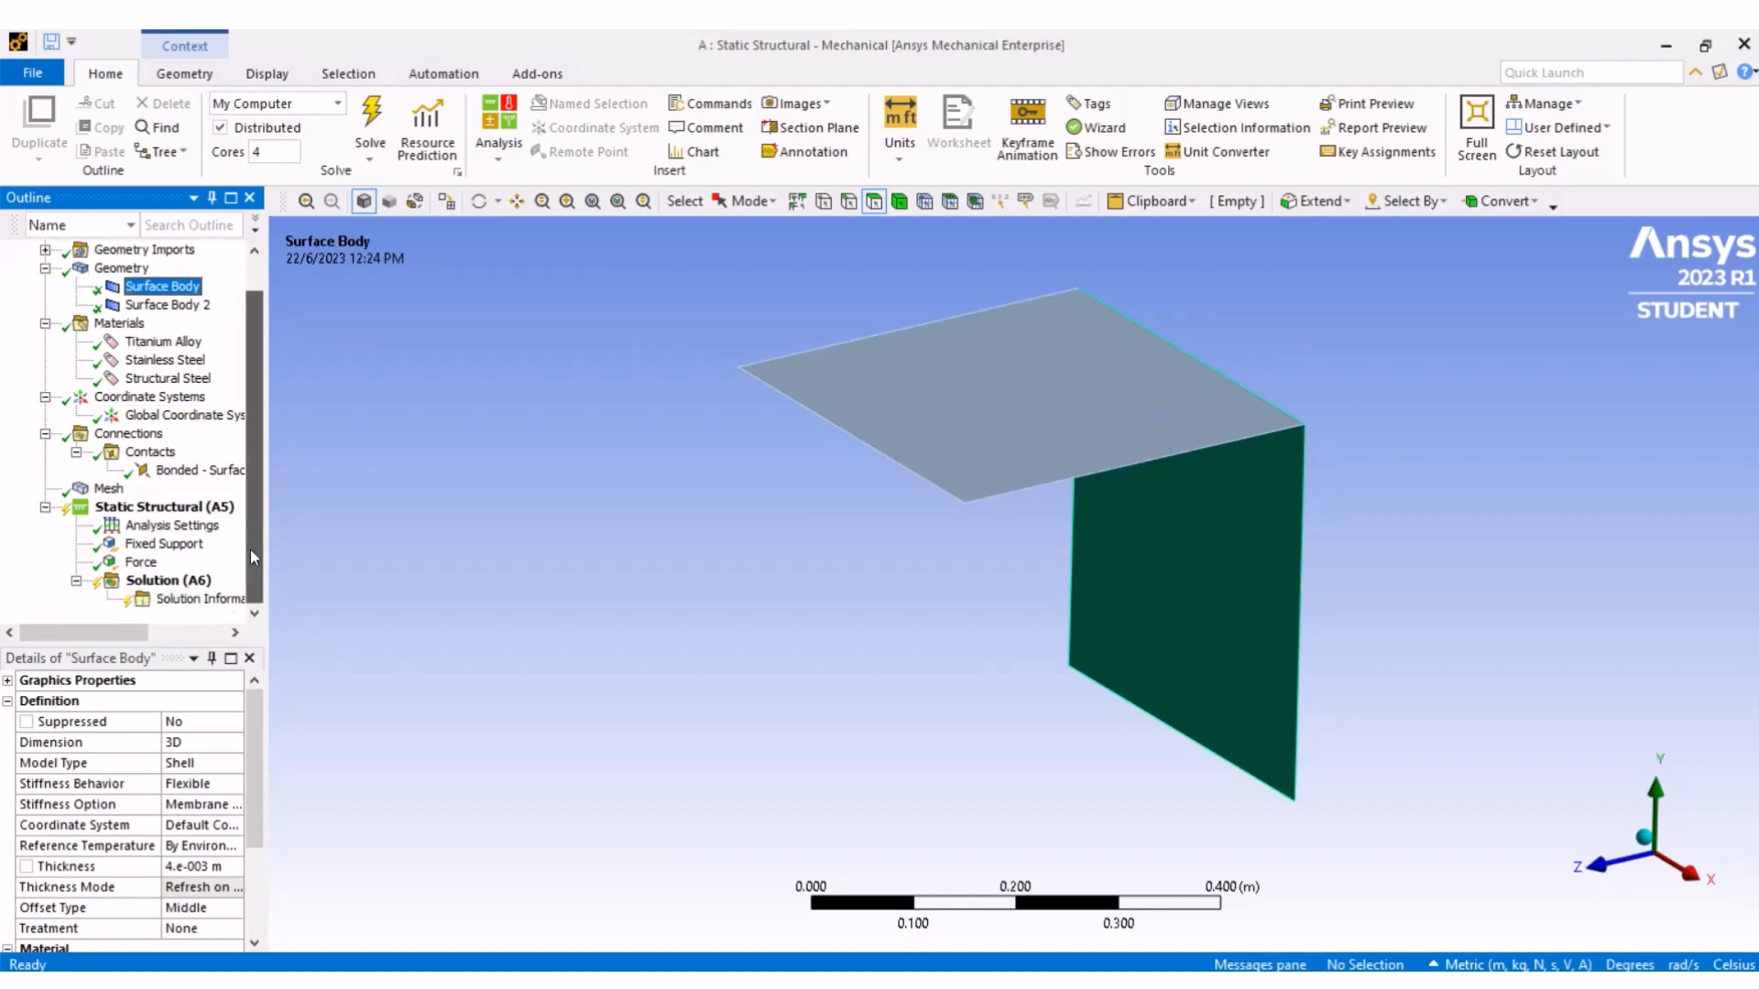
left_click(174, 581)
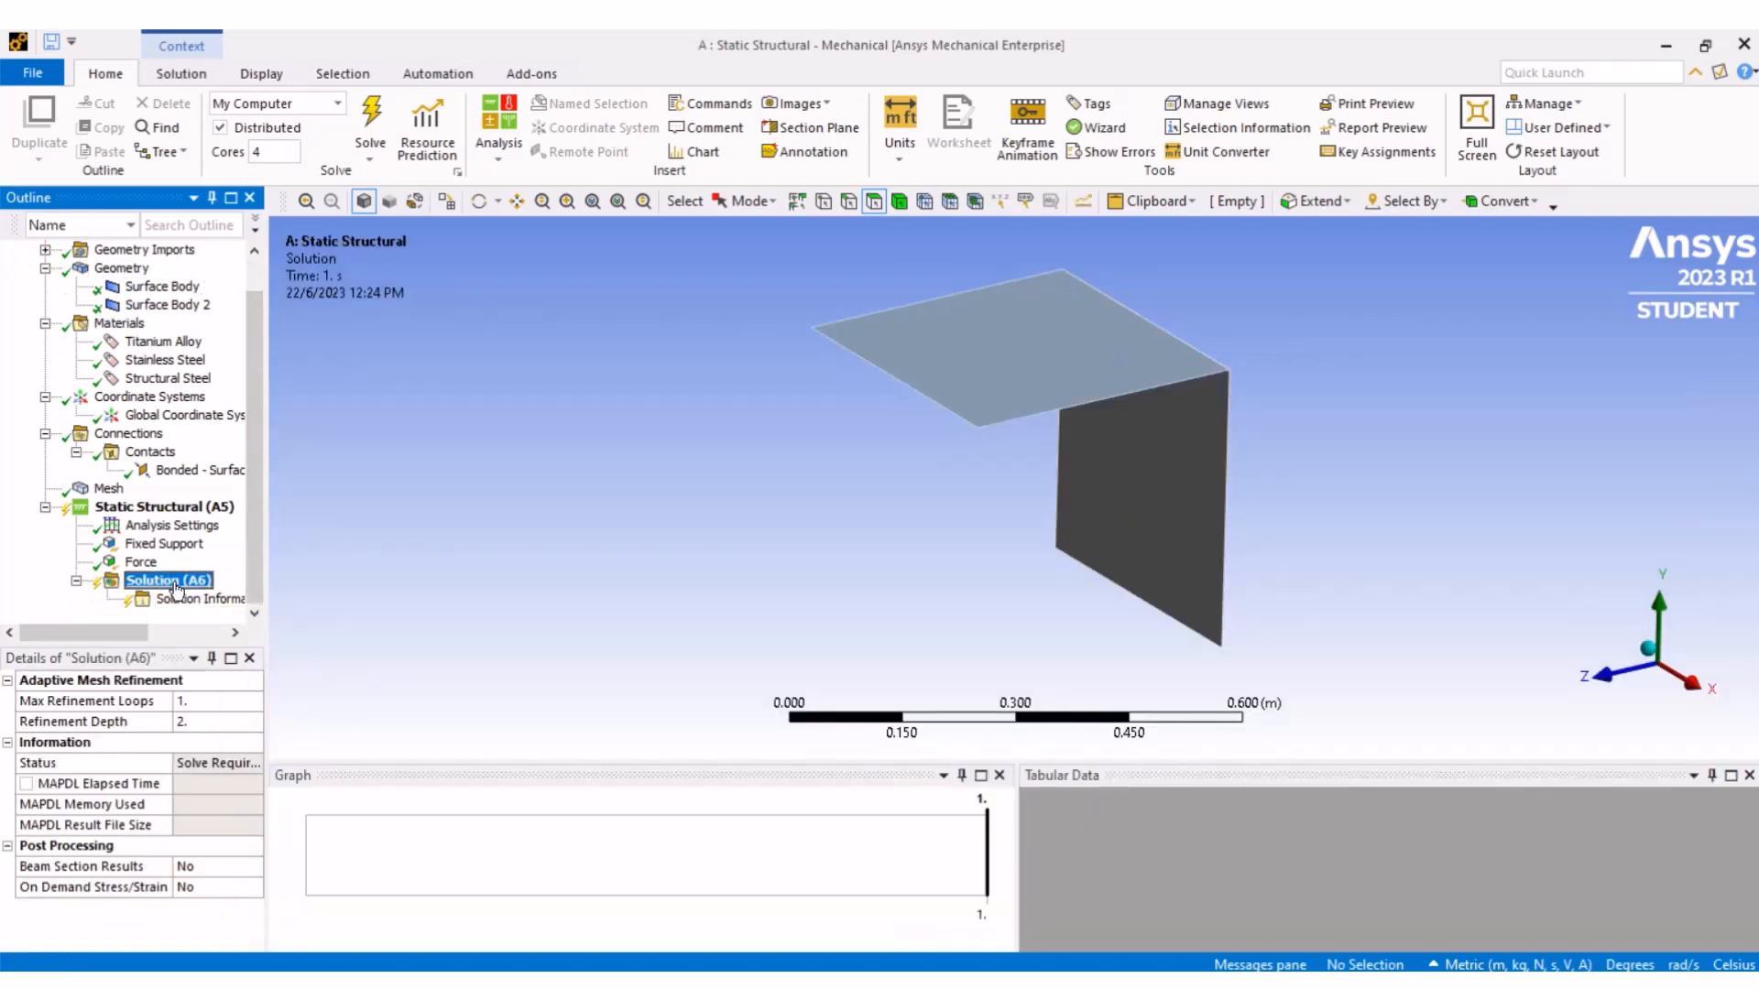
right_click(176, 586)
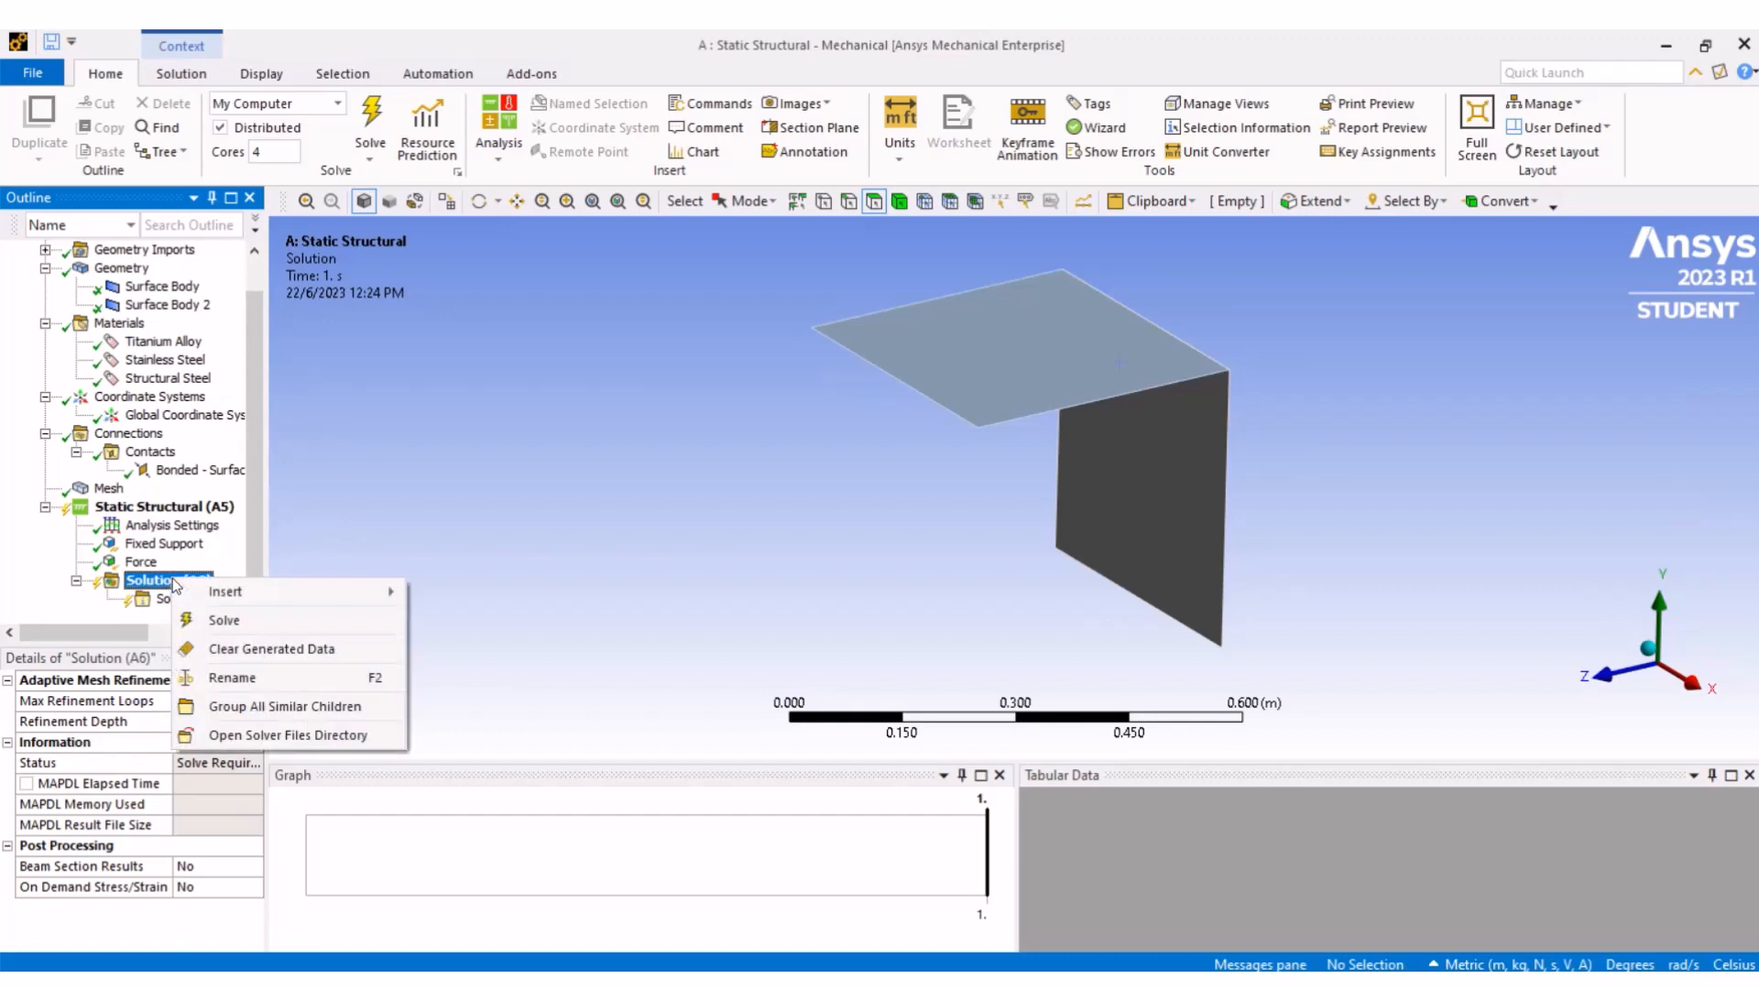
mouse_move(229, 591)
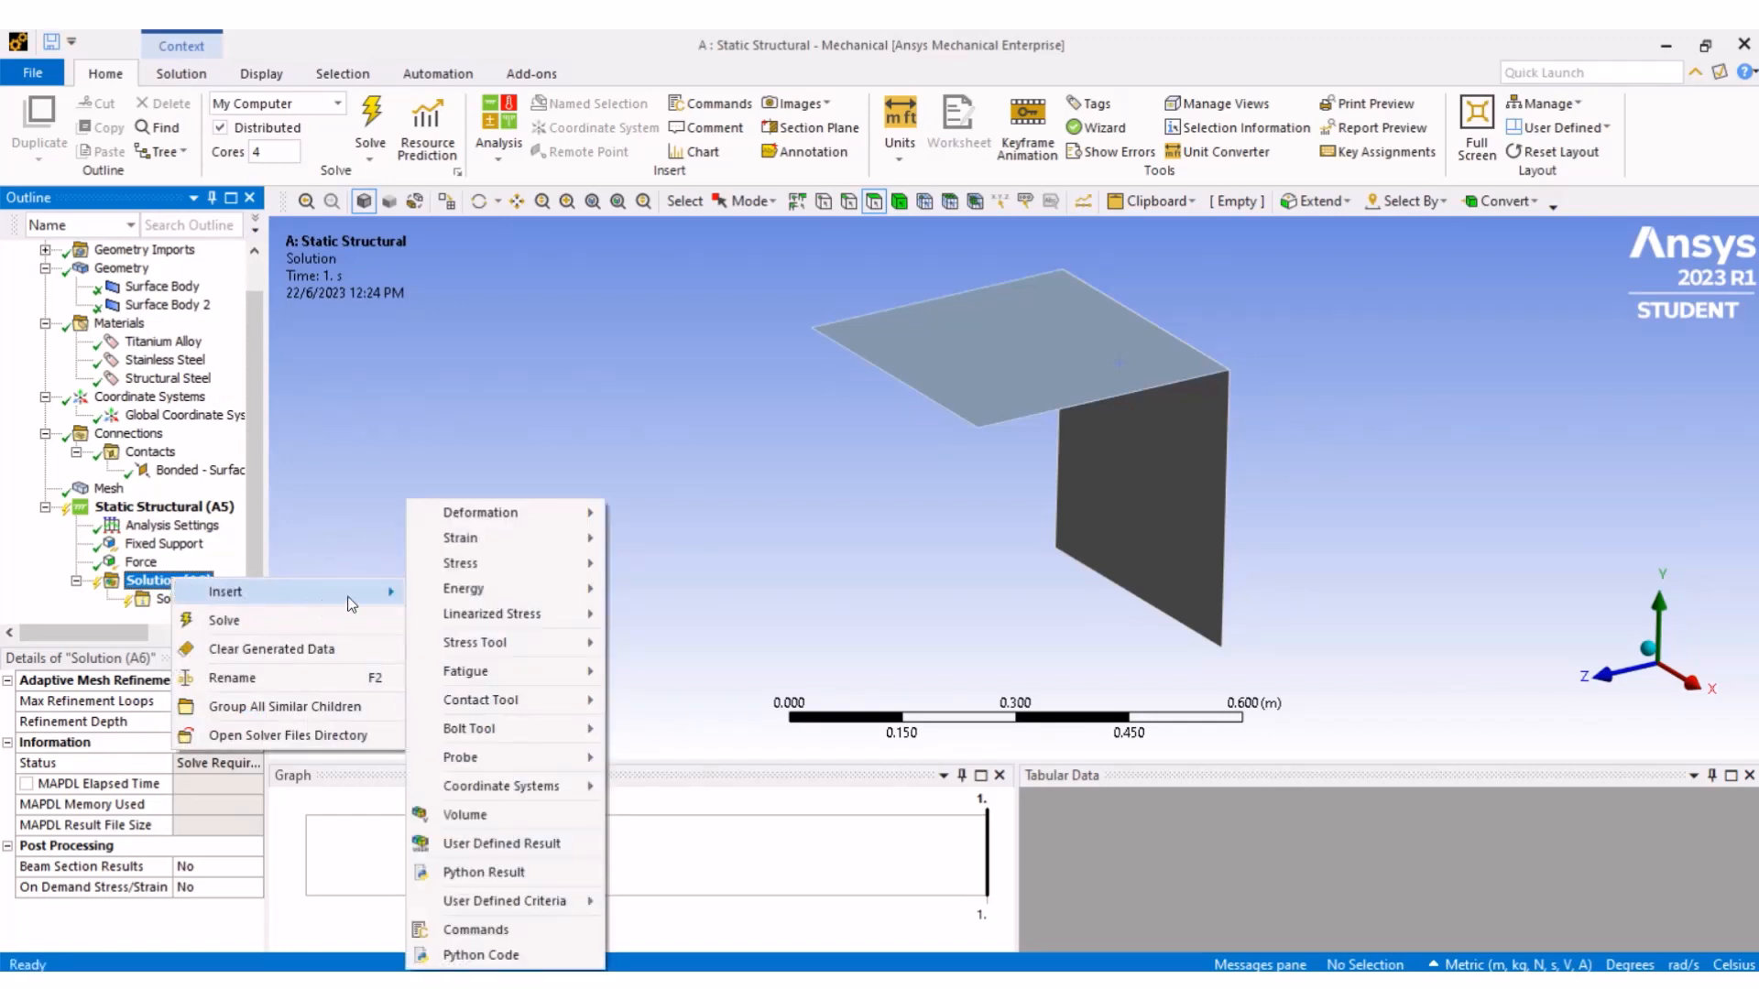
mouse_move(513, 515)
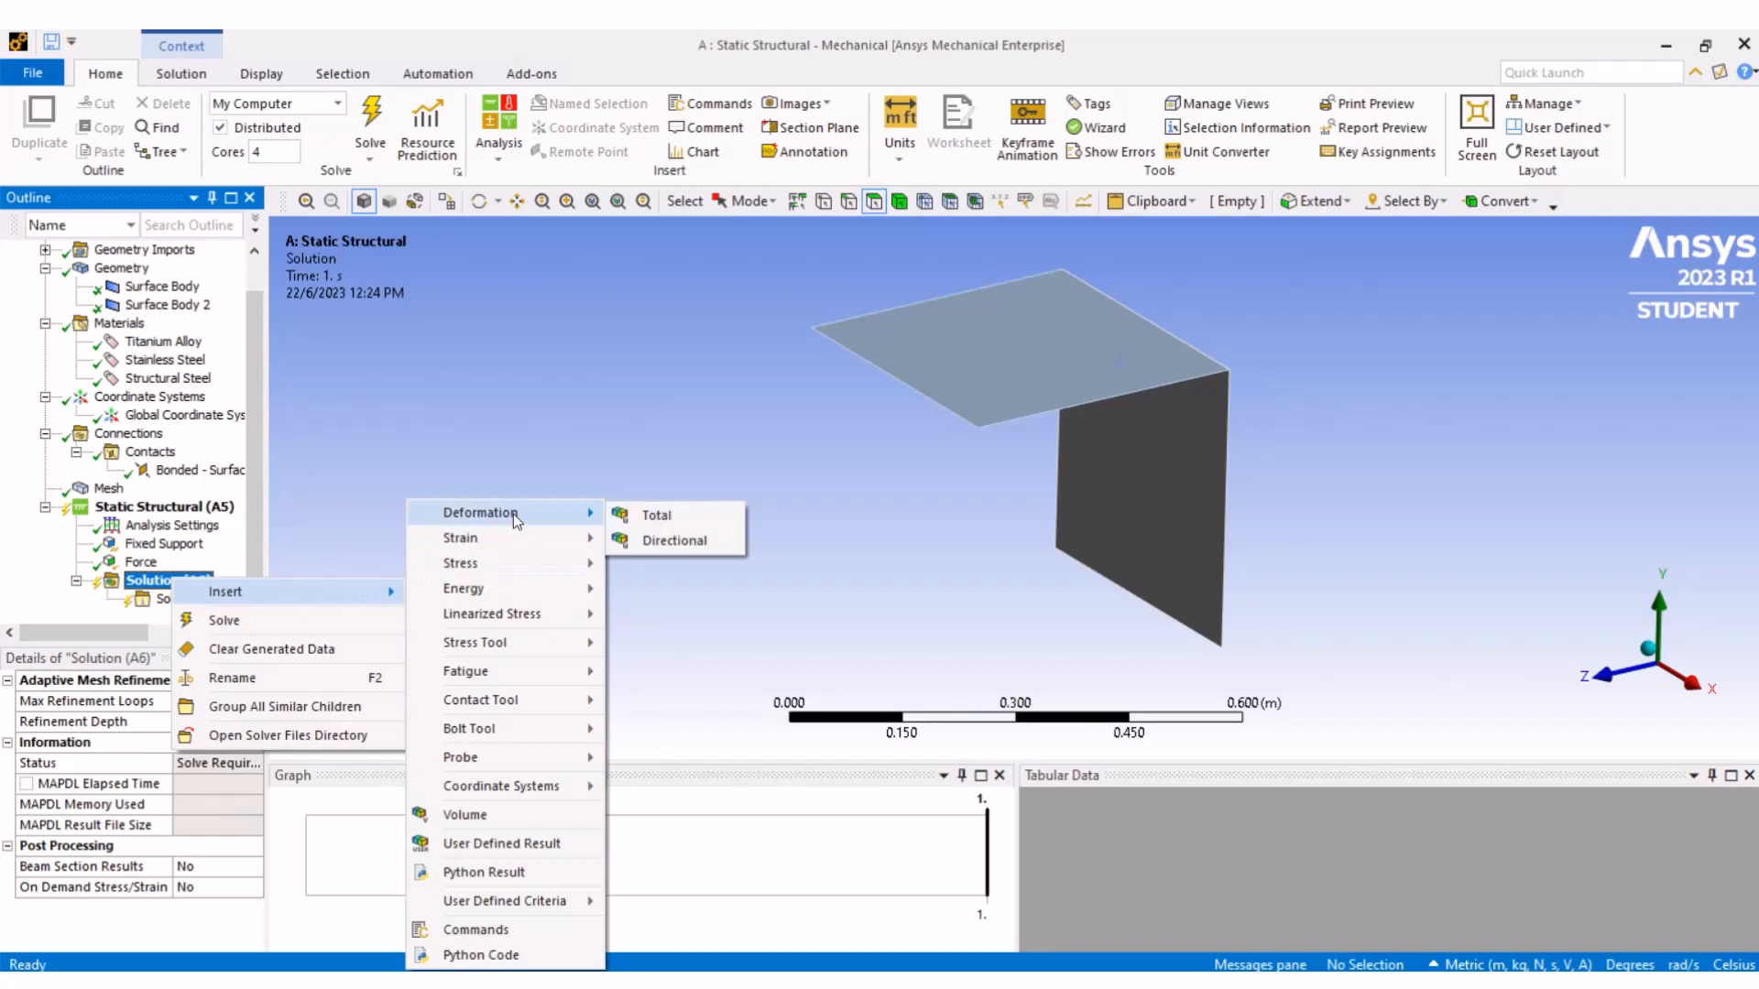
left_click(678, 520)
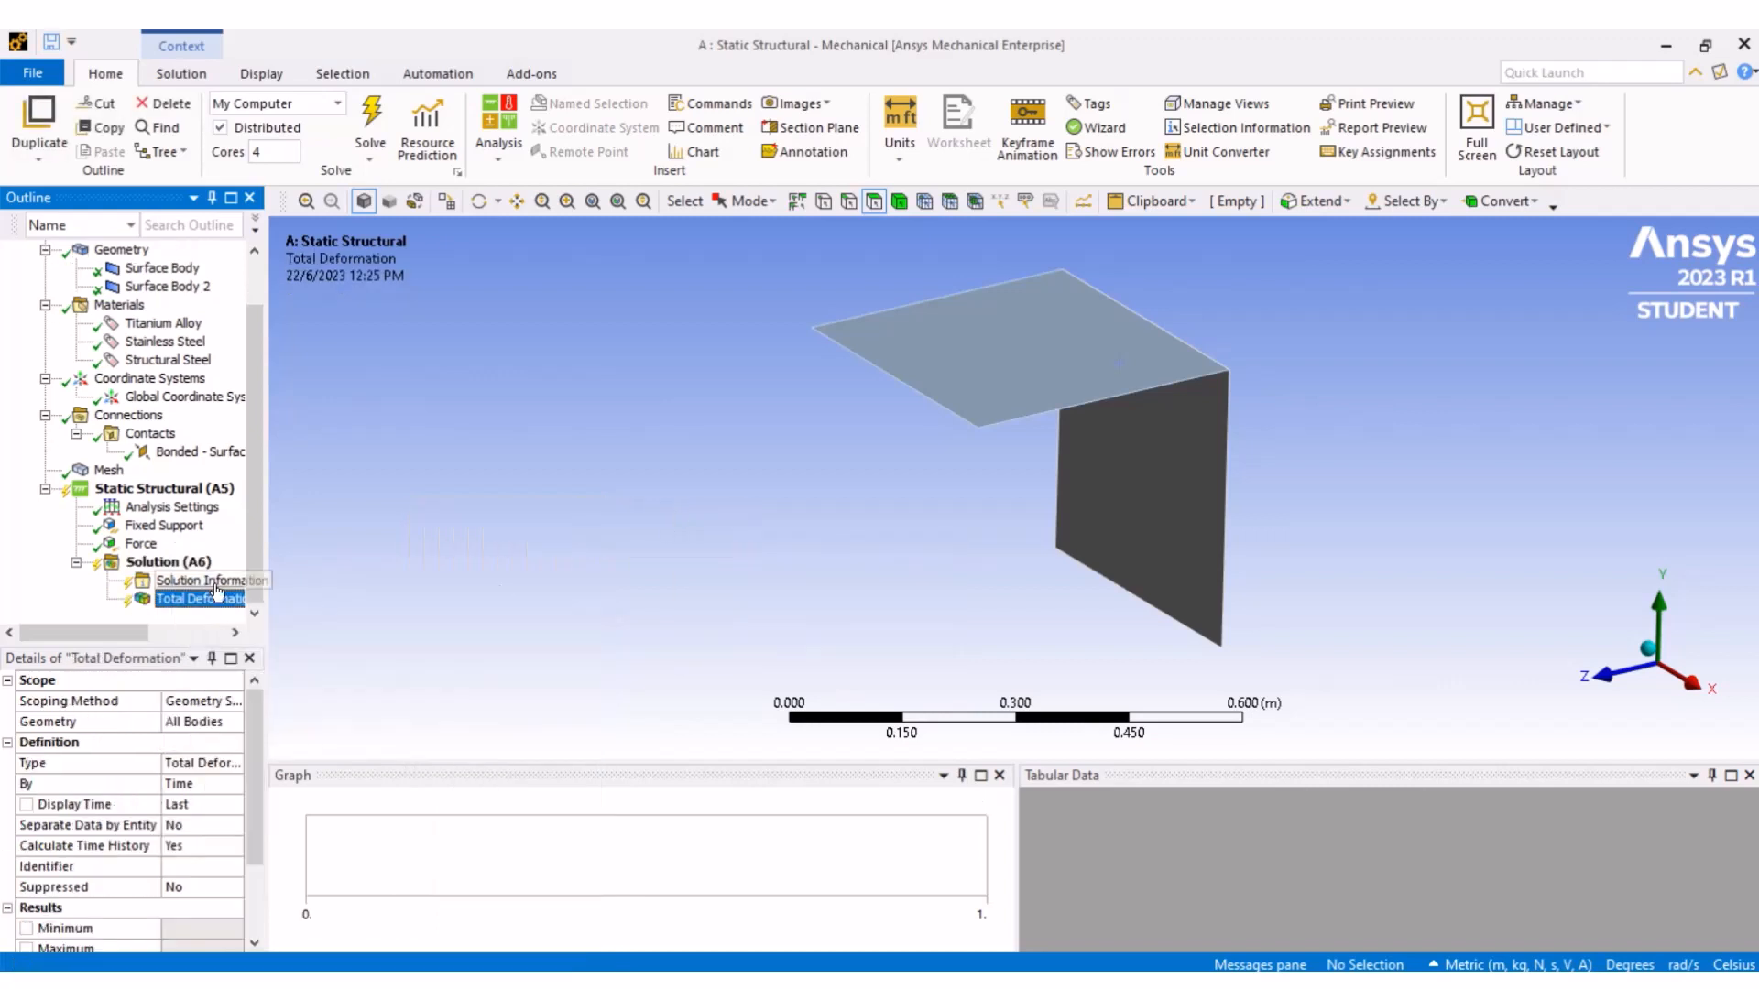
- Insert an Equivalent (von-Mises) Stress result under Solution
right_click(185, 561)
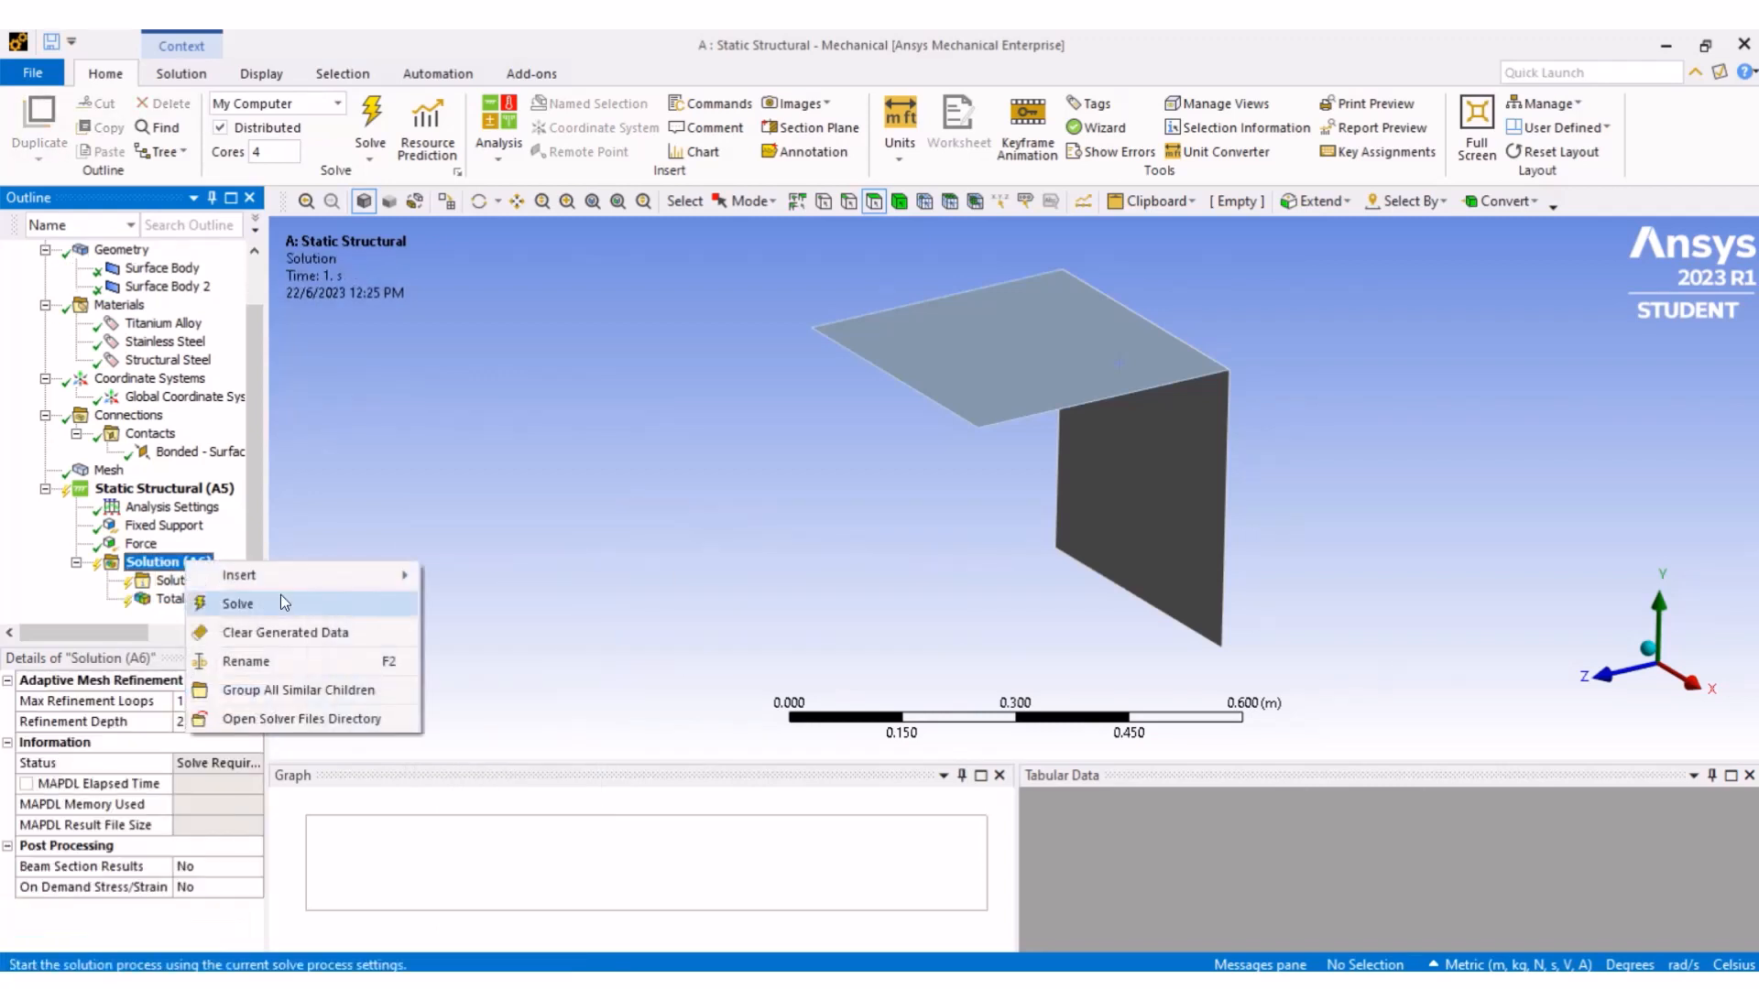
mouse_move(293, 576)
mouse_move(568, 565)
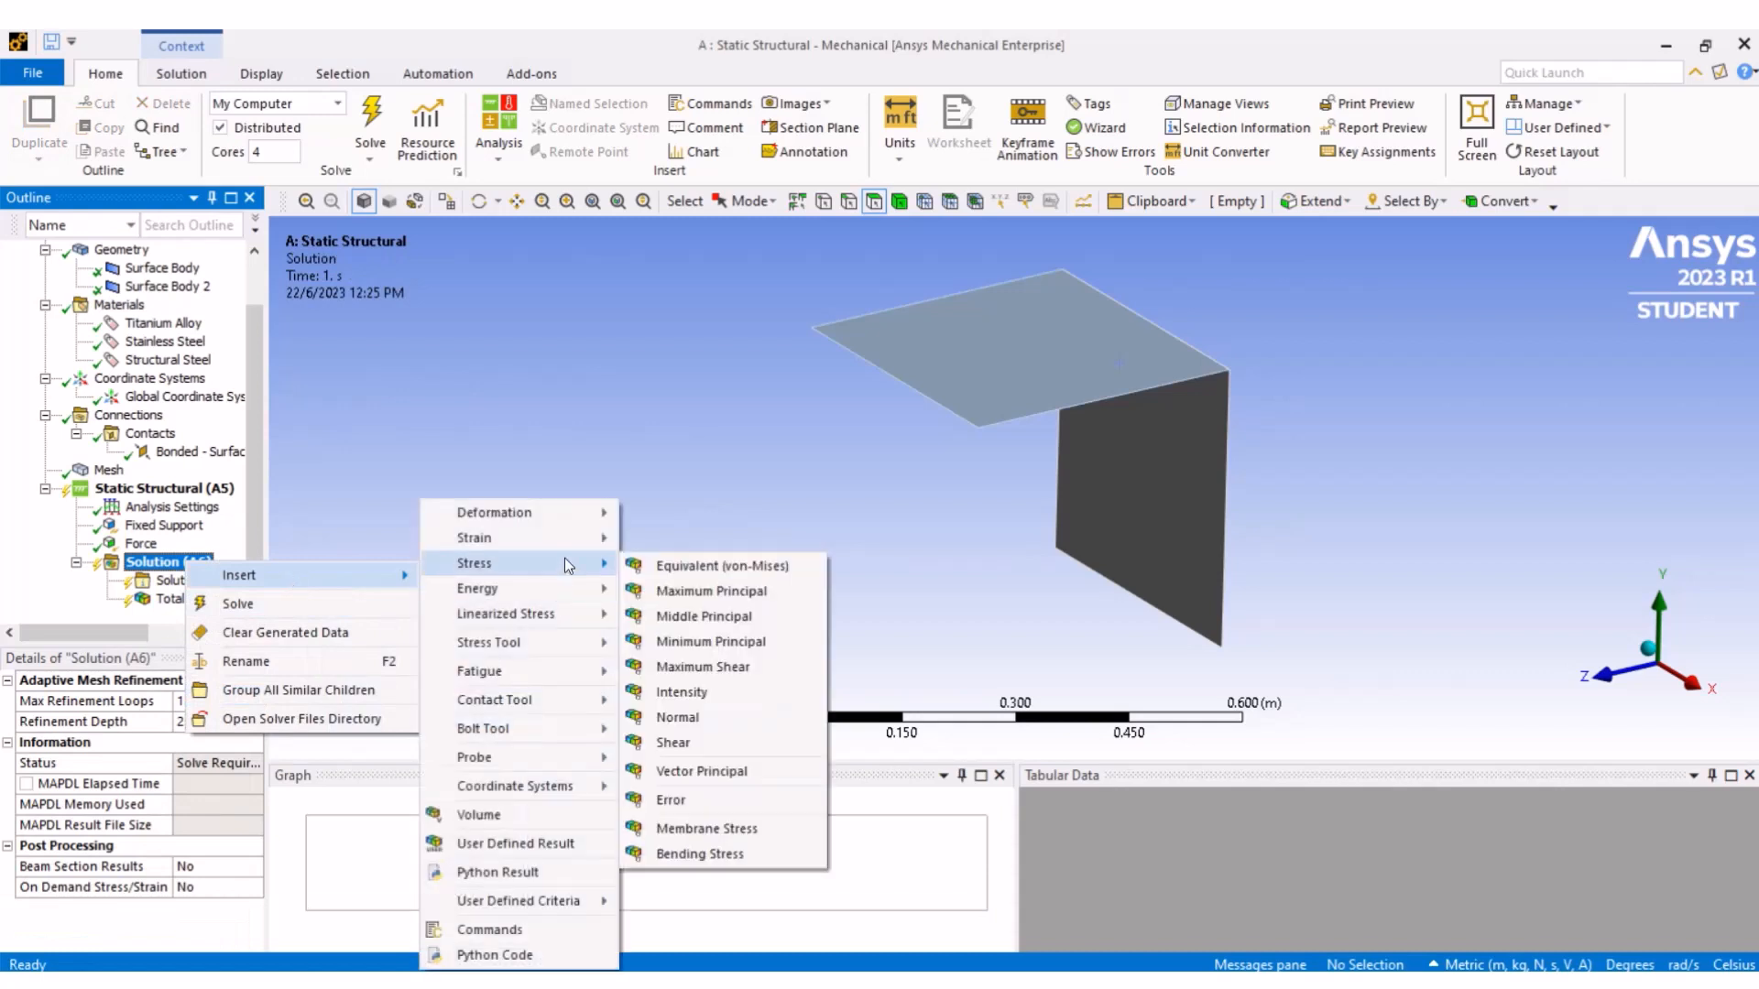
left_click(641, 566)
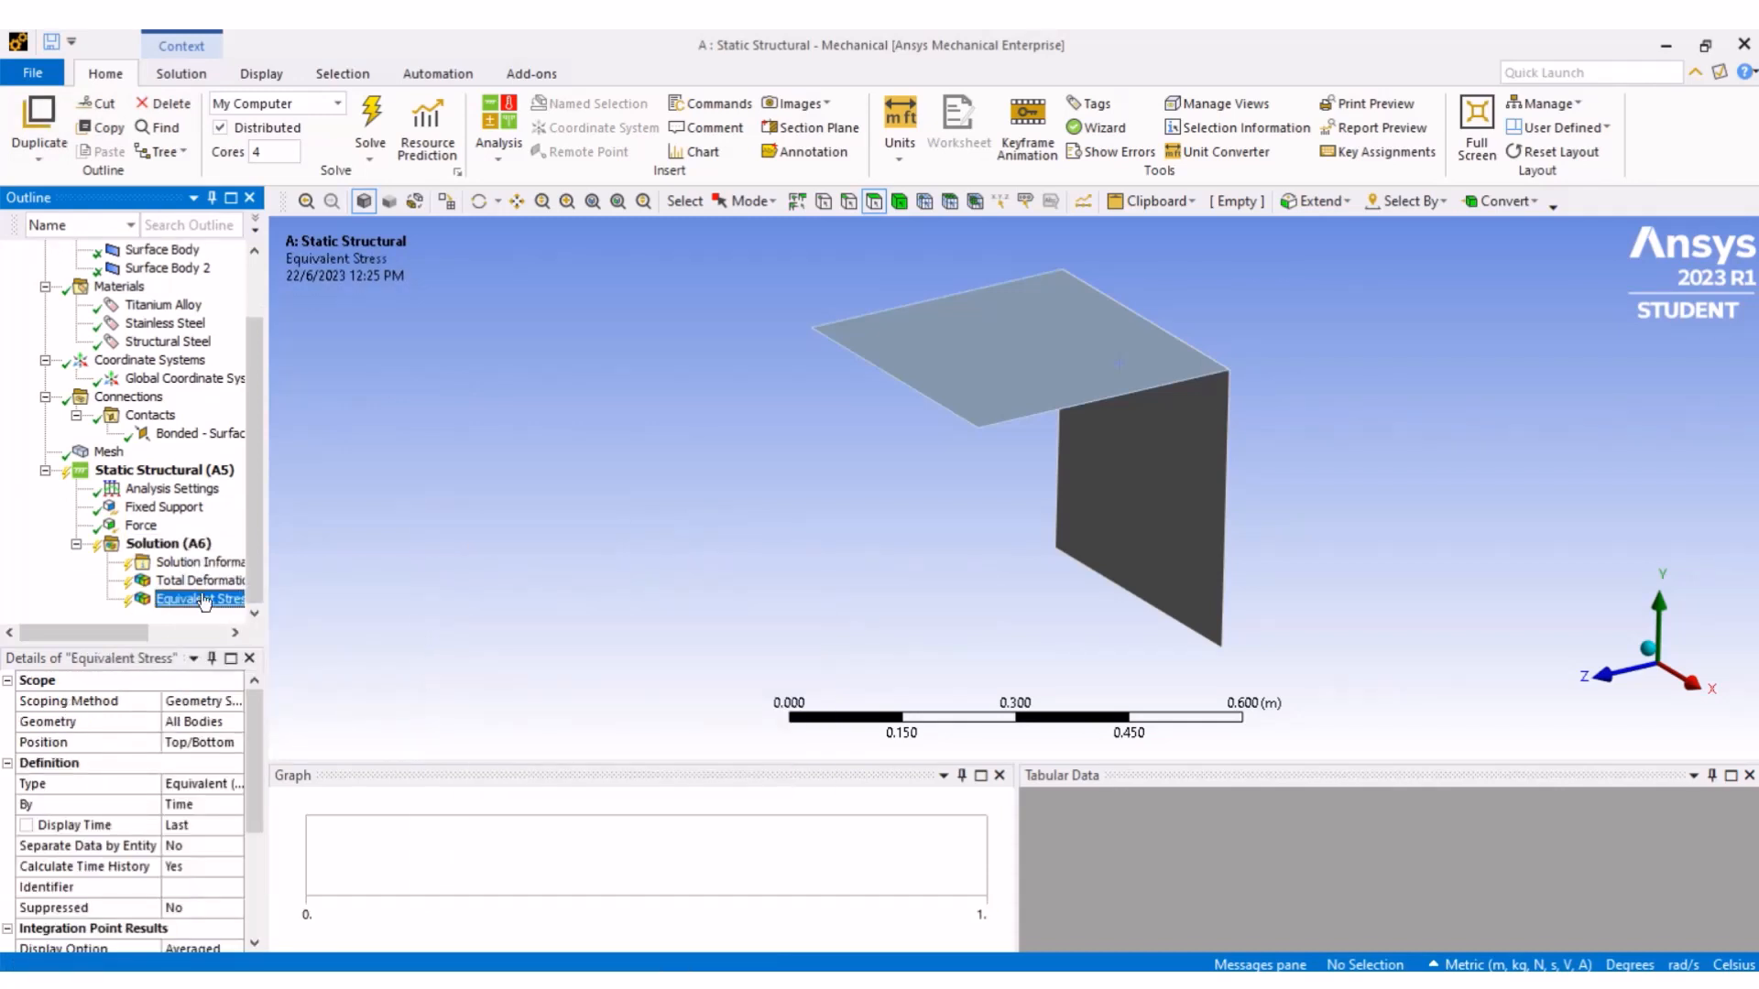
- Insert an Equivalent (von-Mises) Elastic Strain result under Solution
right_click(168, 548)
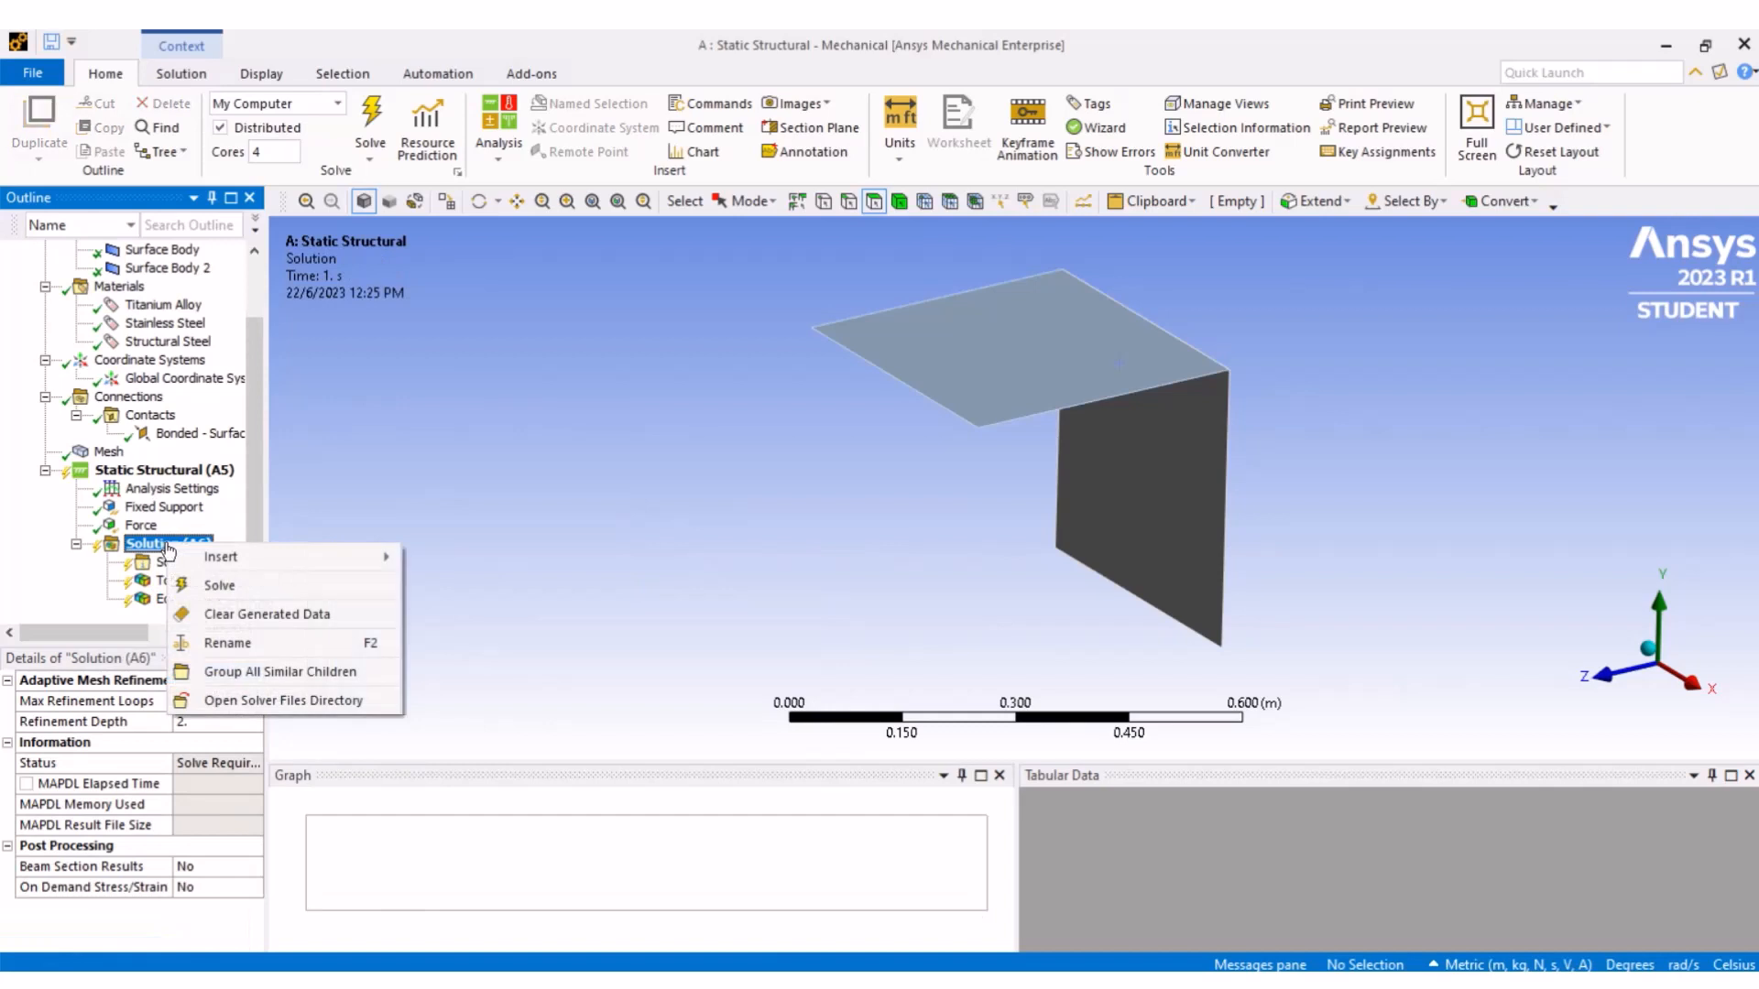
mouse_move(326, 558)
mouse_move(596, 541)
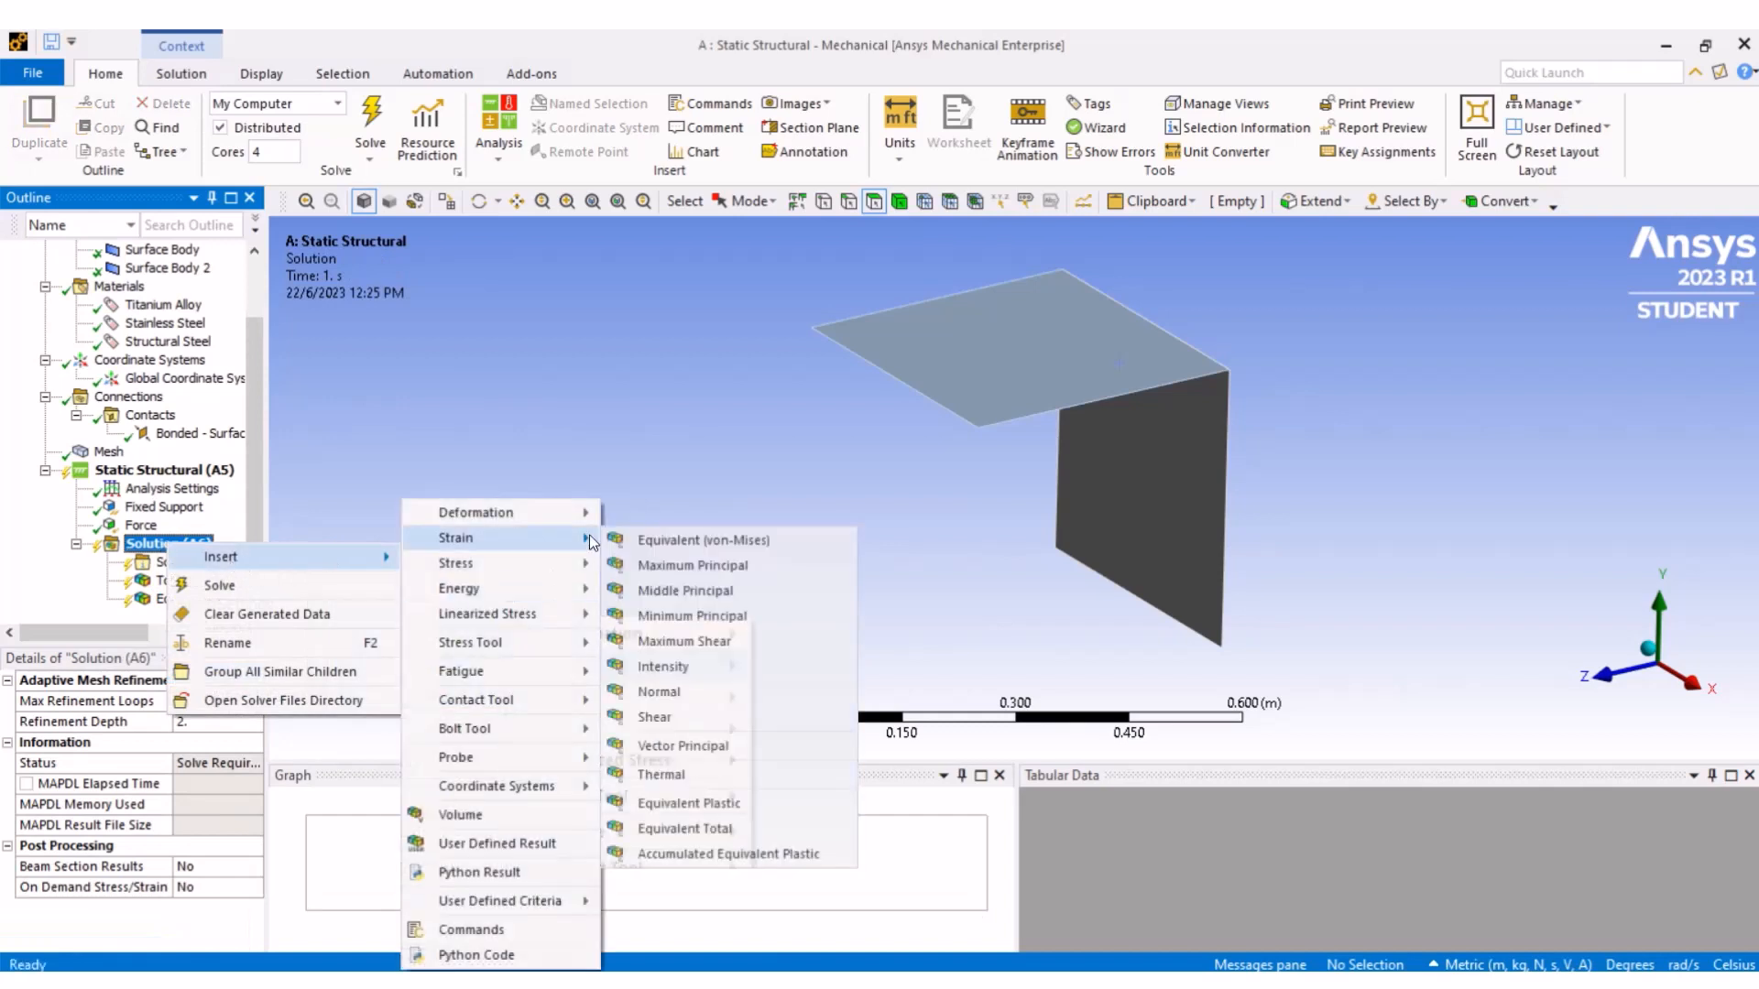
left_click(665, 543)
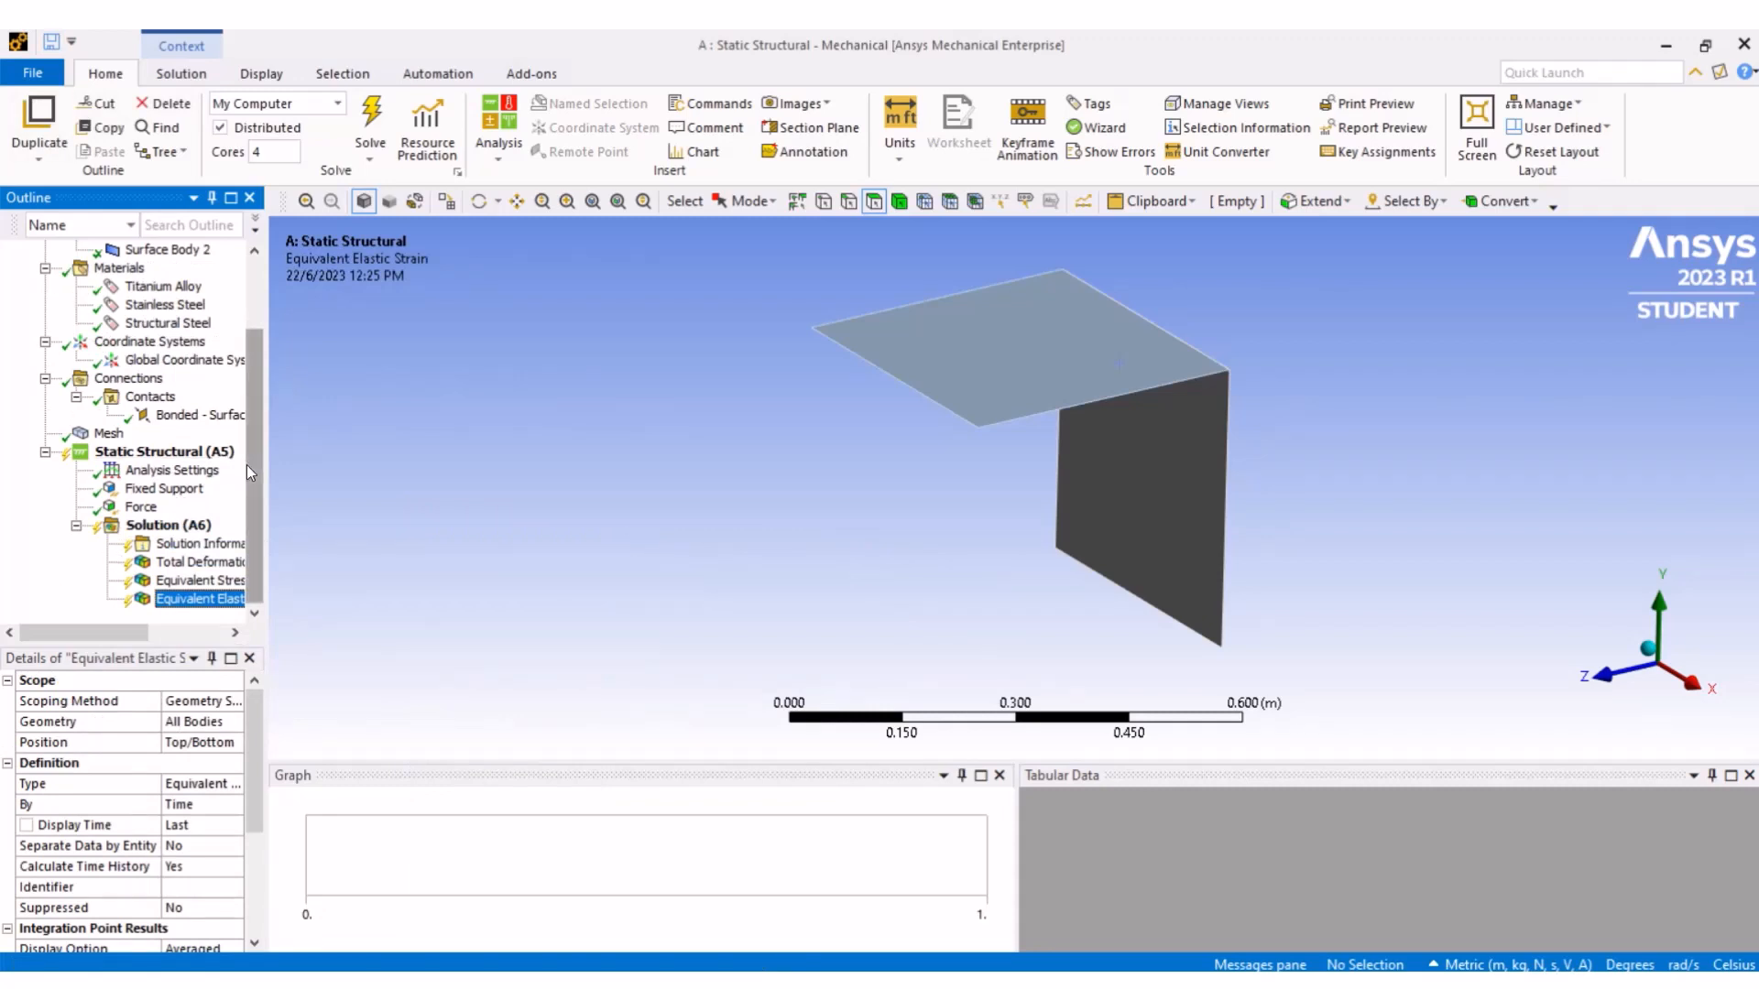
- Solve the analysis, allowing firewall access for the solver's helper programs
left_click_drag(251, 469, 256, 368)
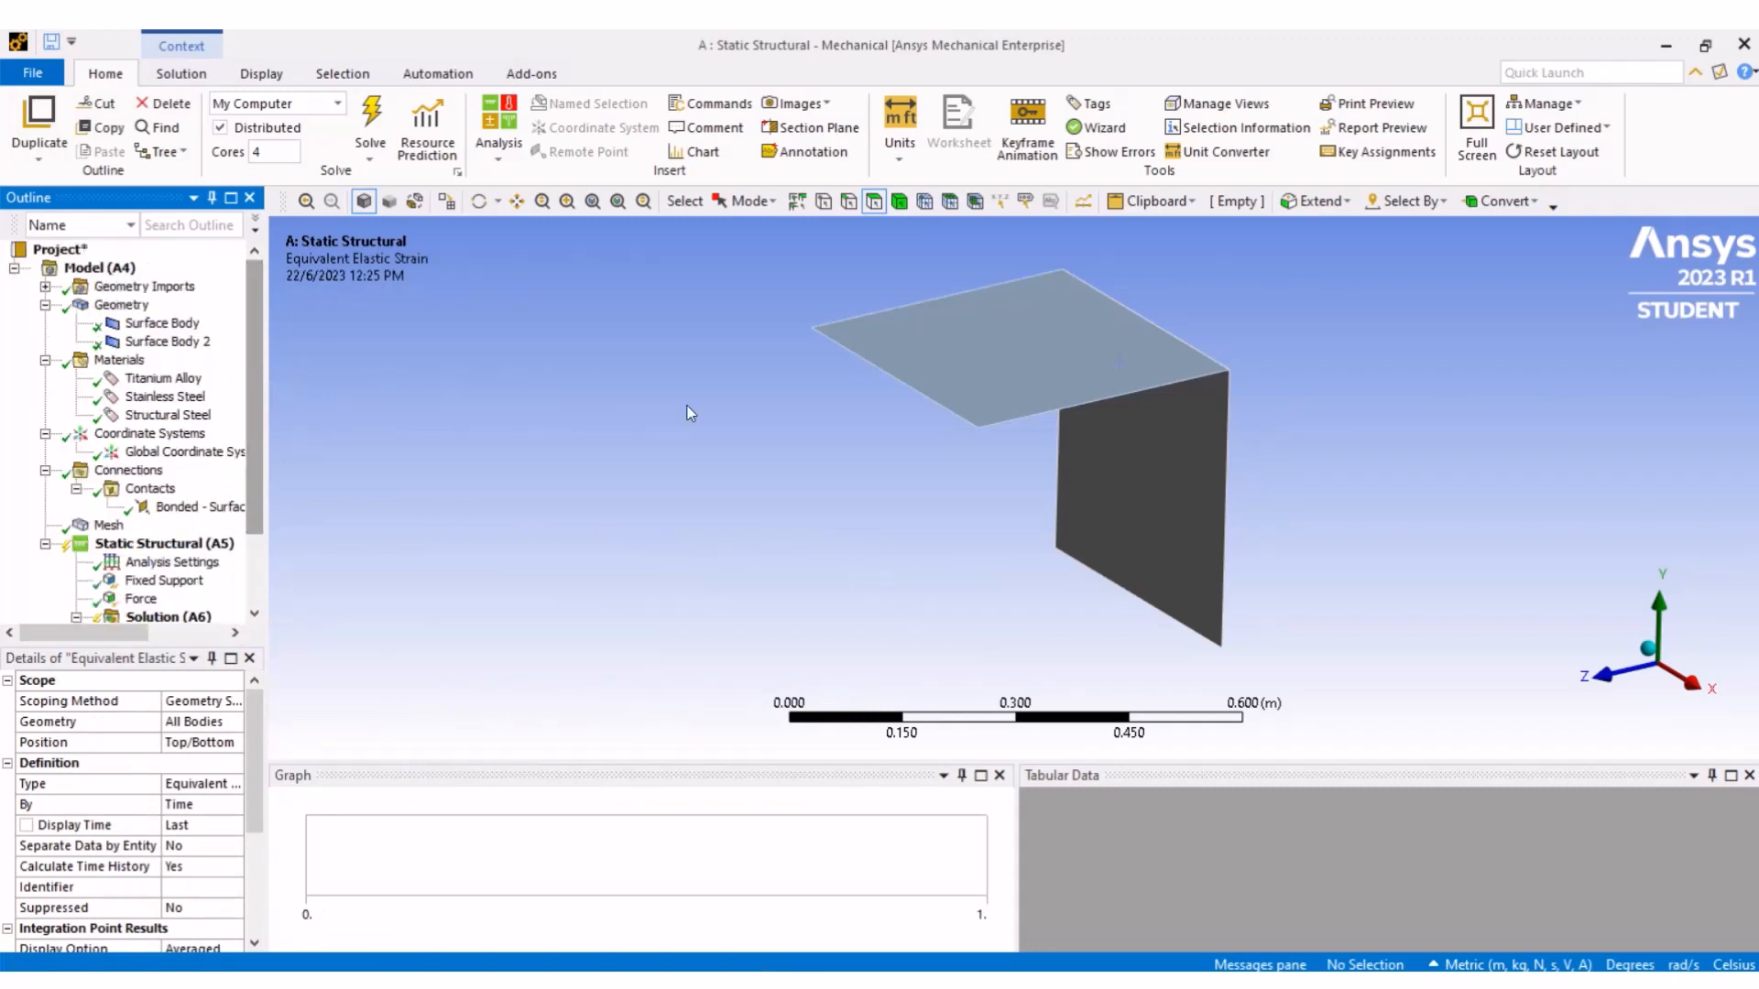
left_click(369, 129)
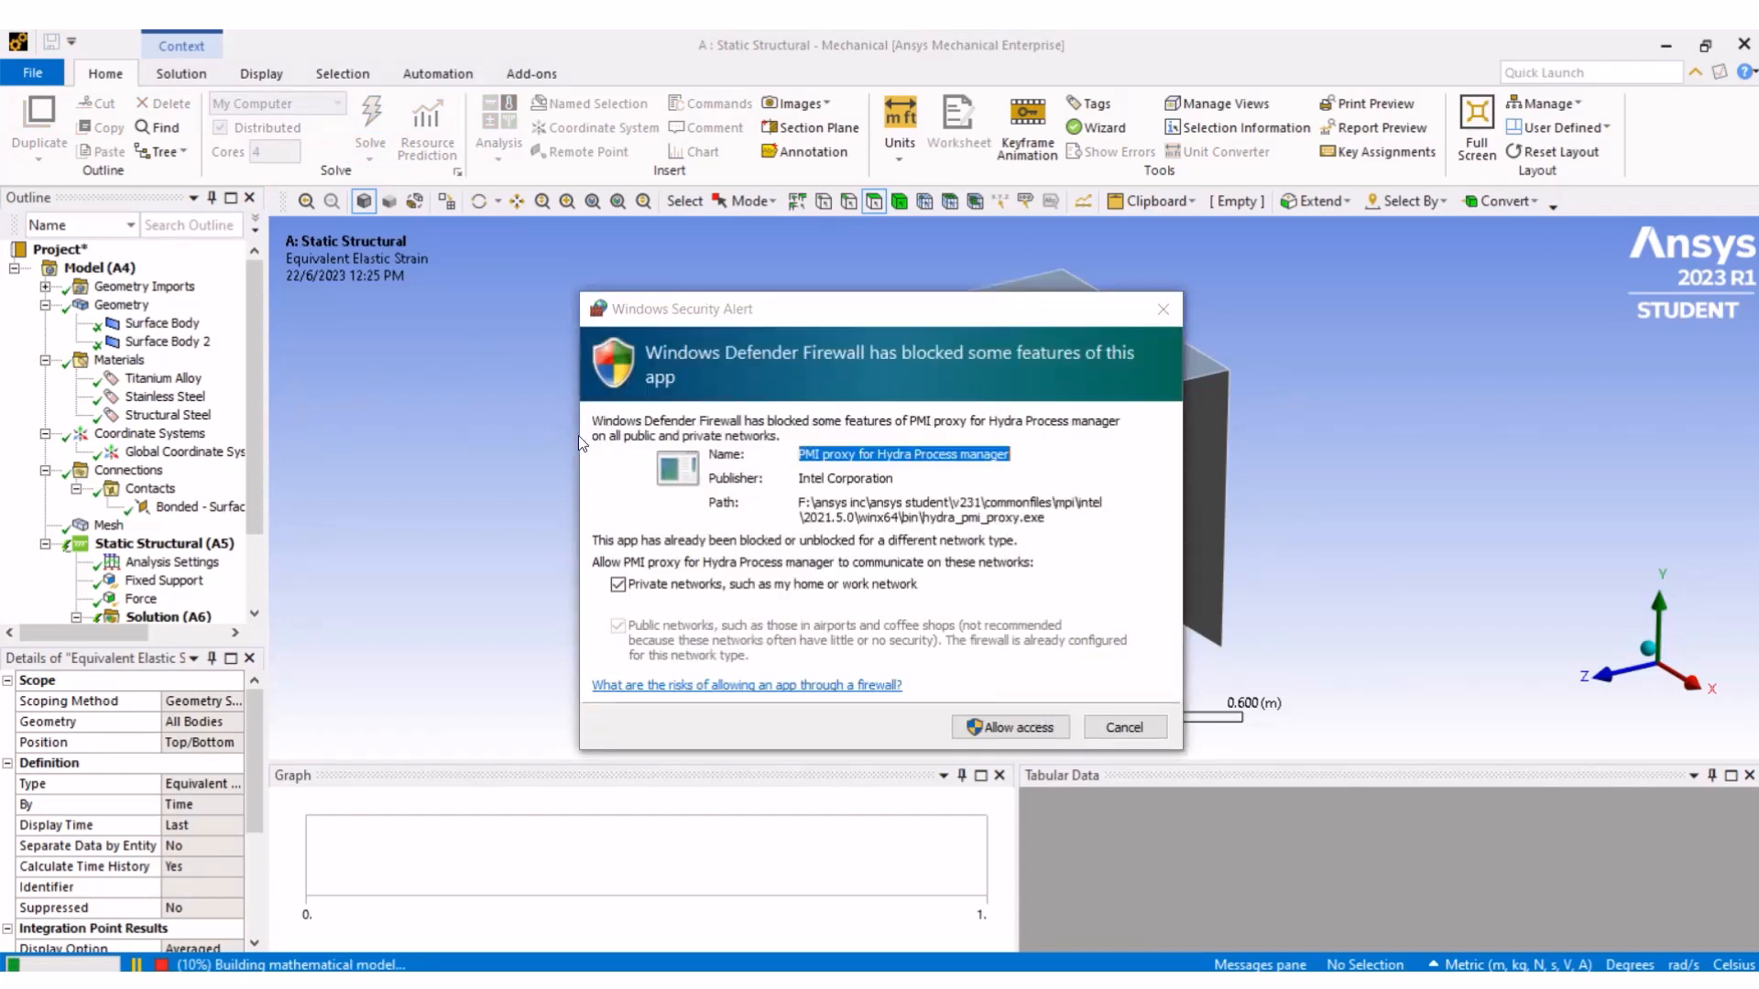
left_click(1039, 728)
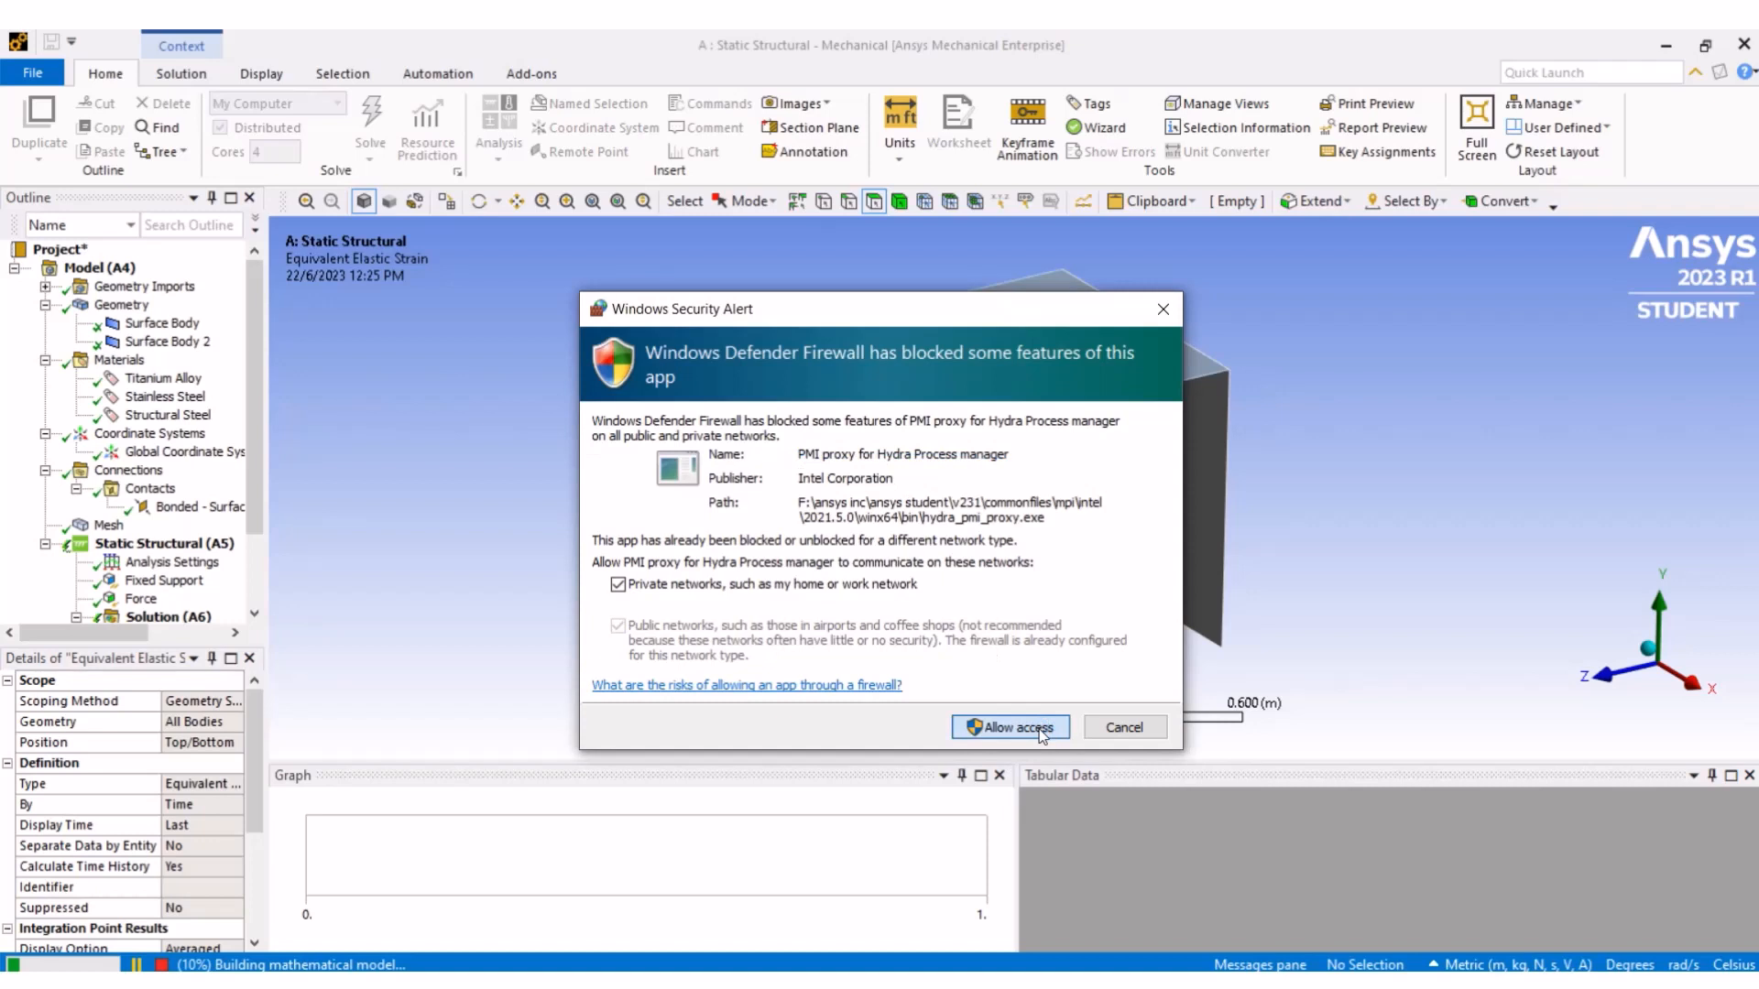
left_click(1041, 729)
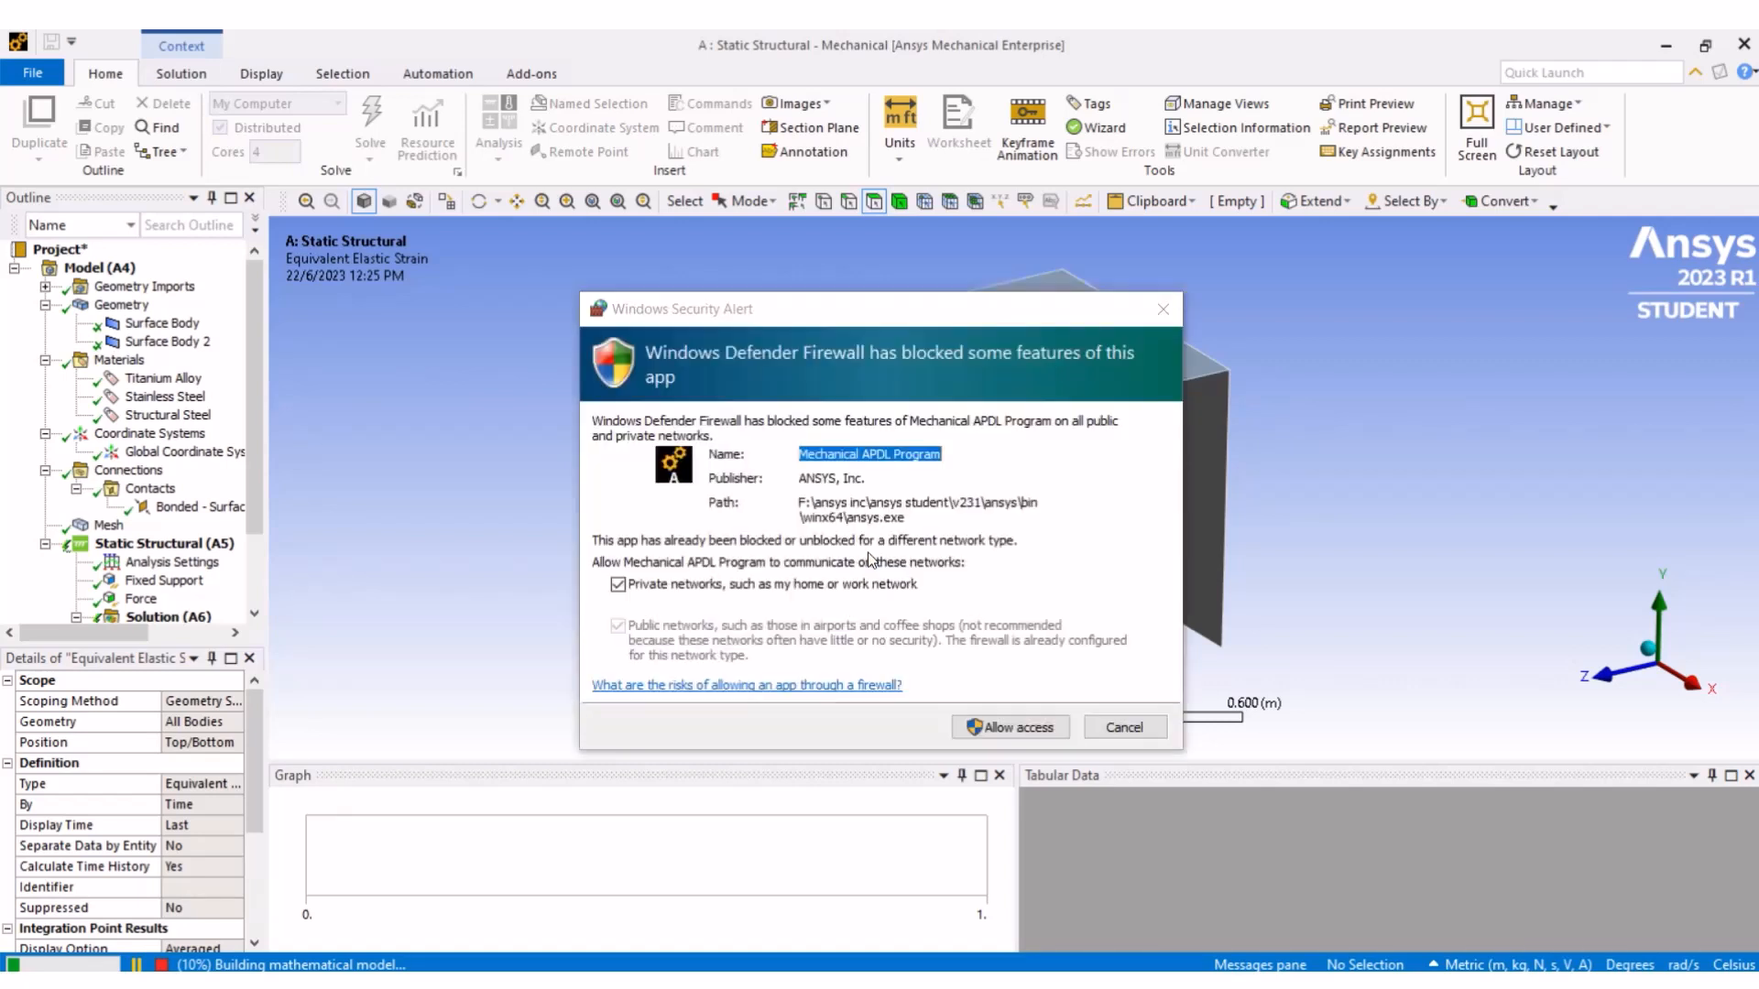
left_click(1001, 725)
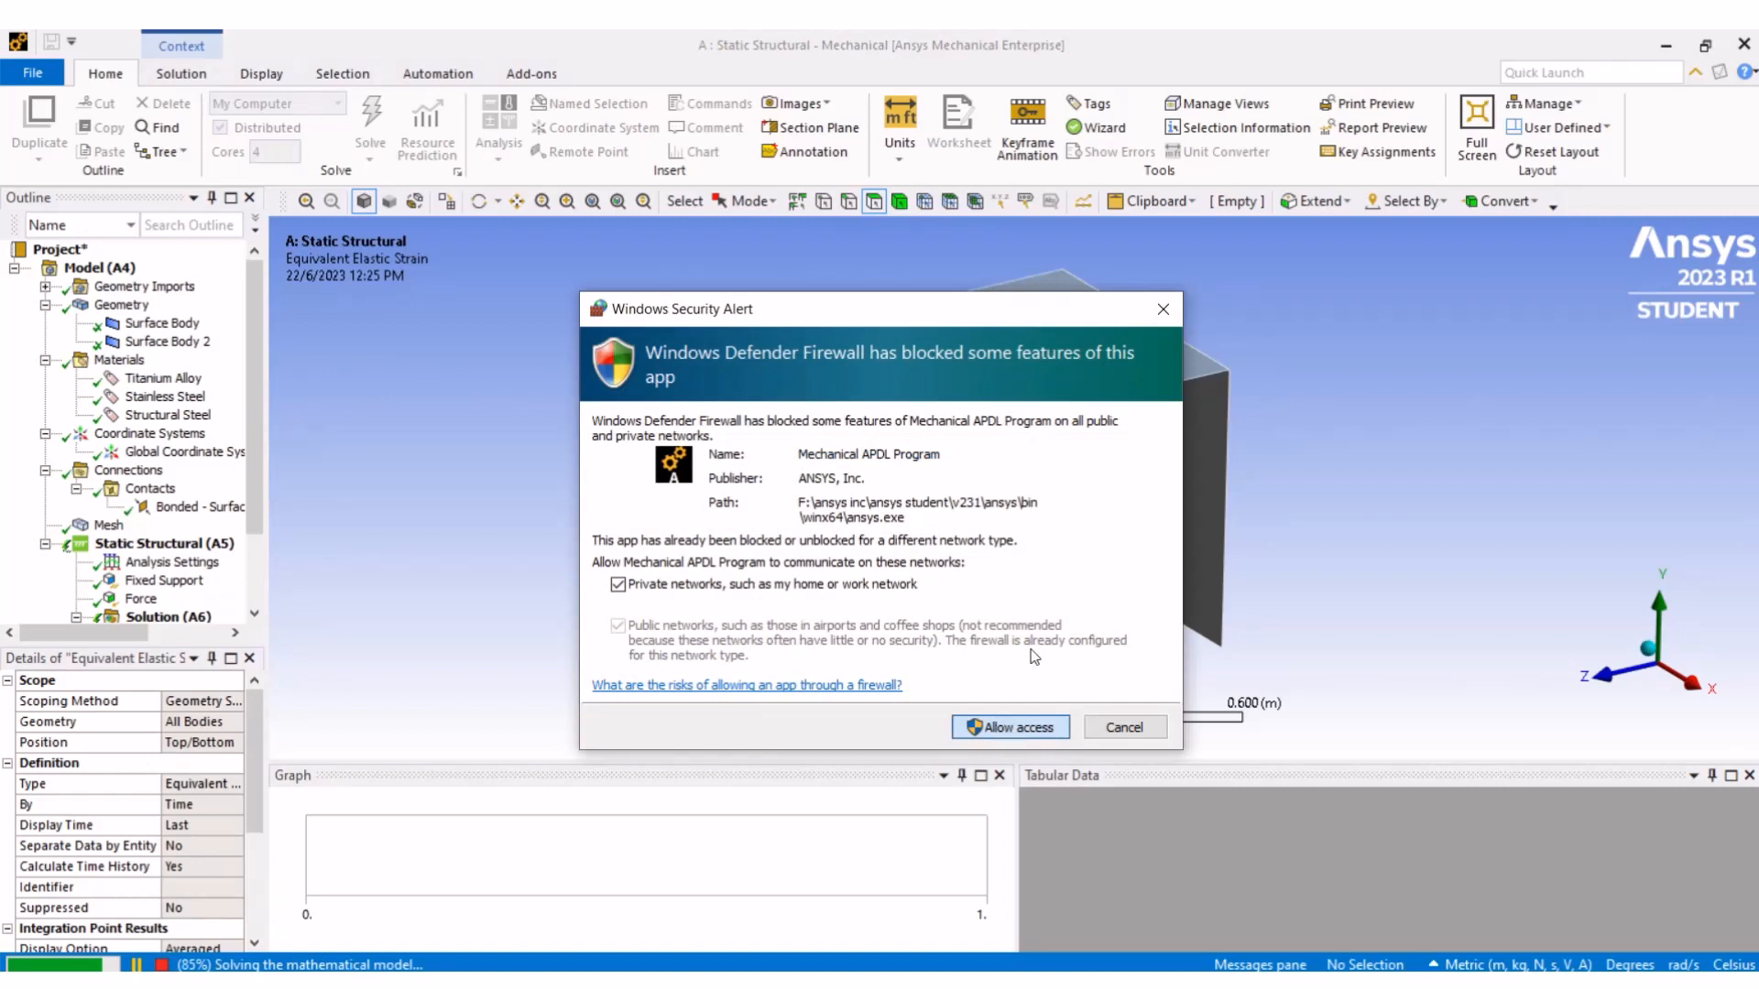
left_click(1007, 729)
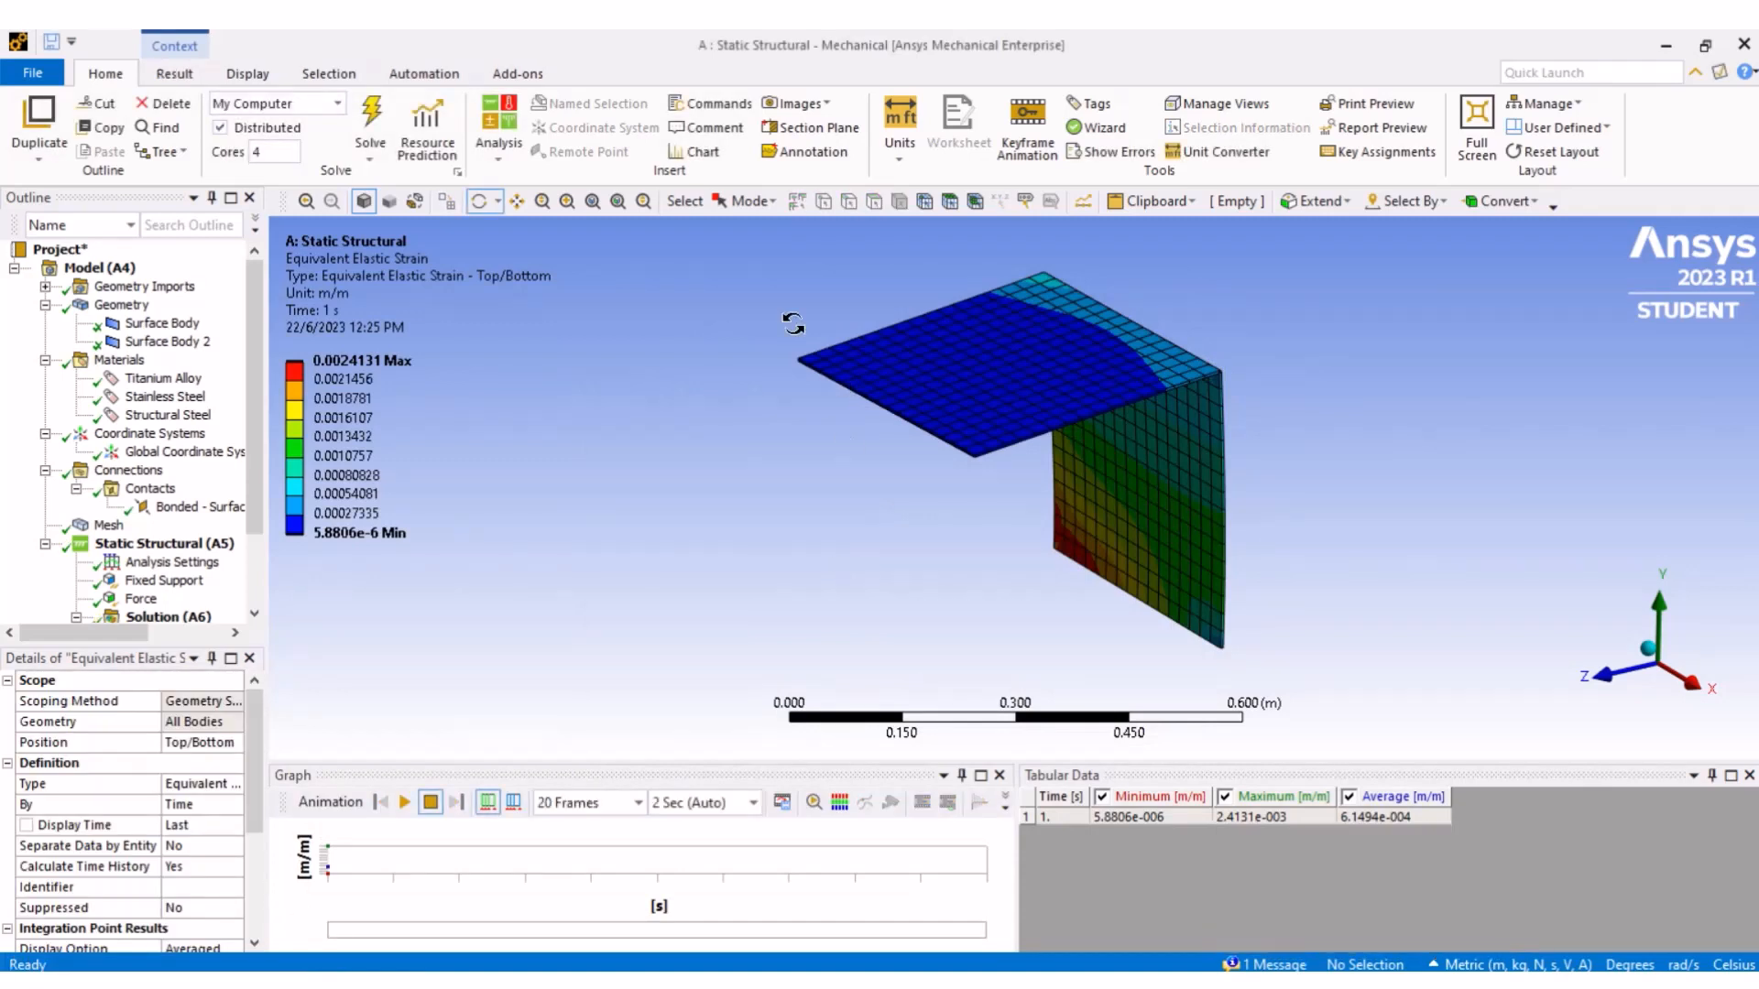
- Review the equivalent stress and total deformation results
left_click(254, 507)
left_click(254, 507)
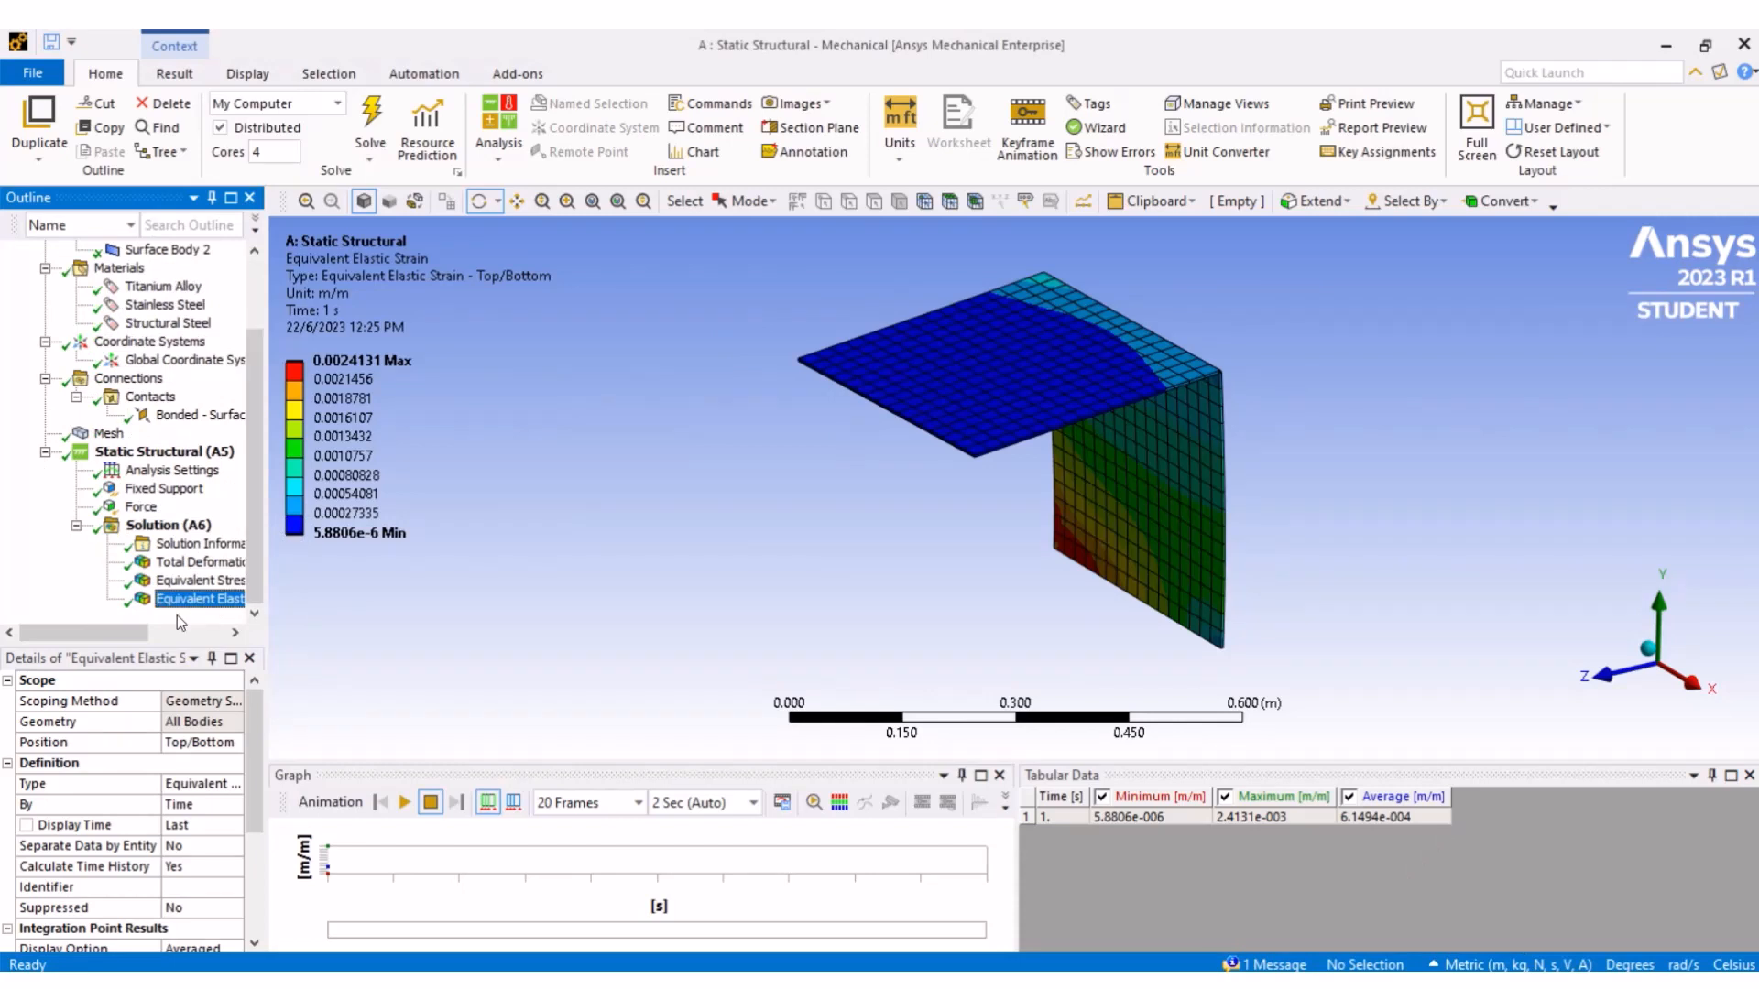
left_click(203, 581)
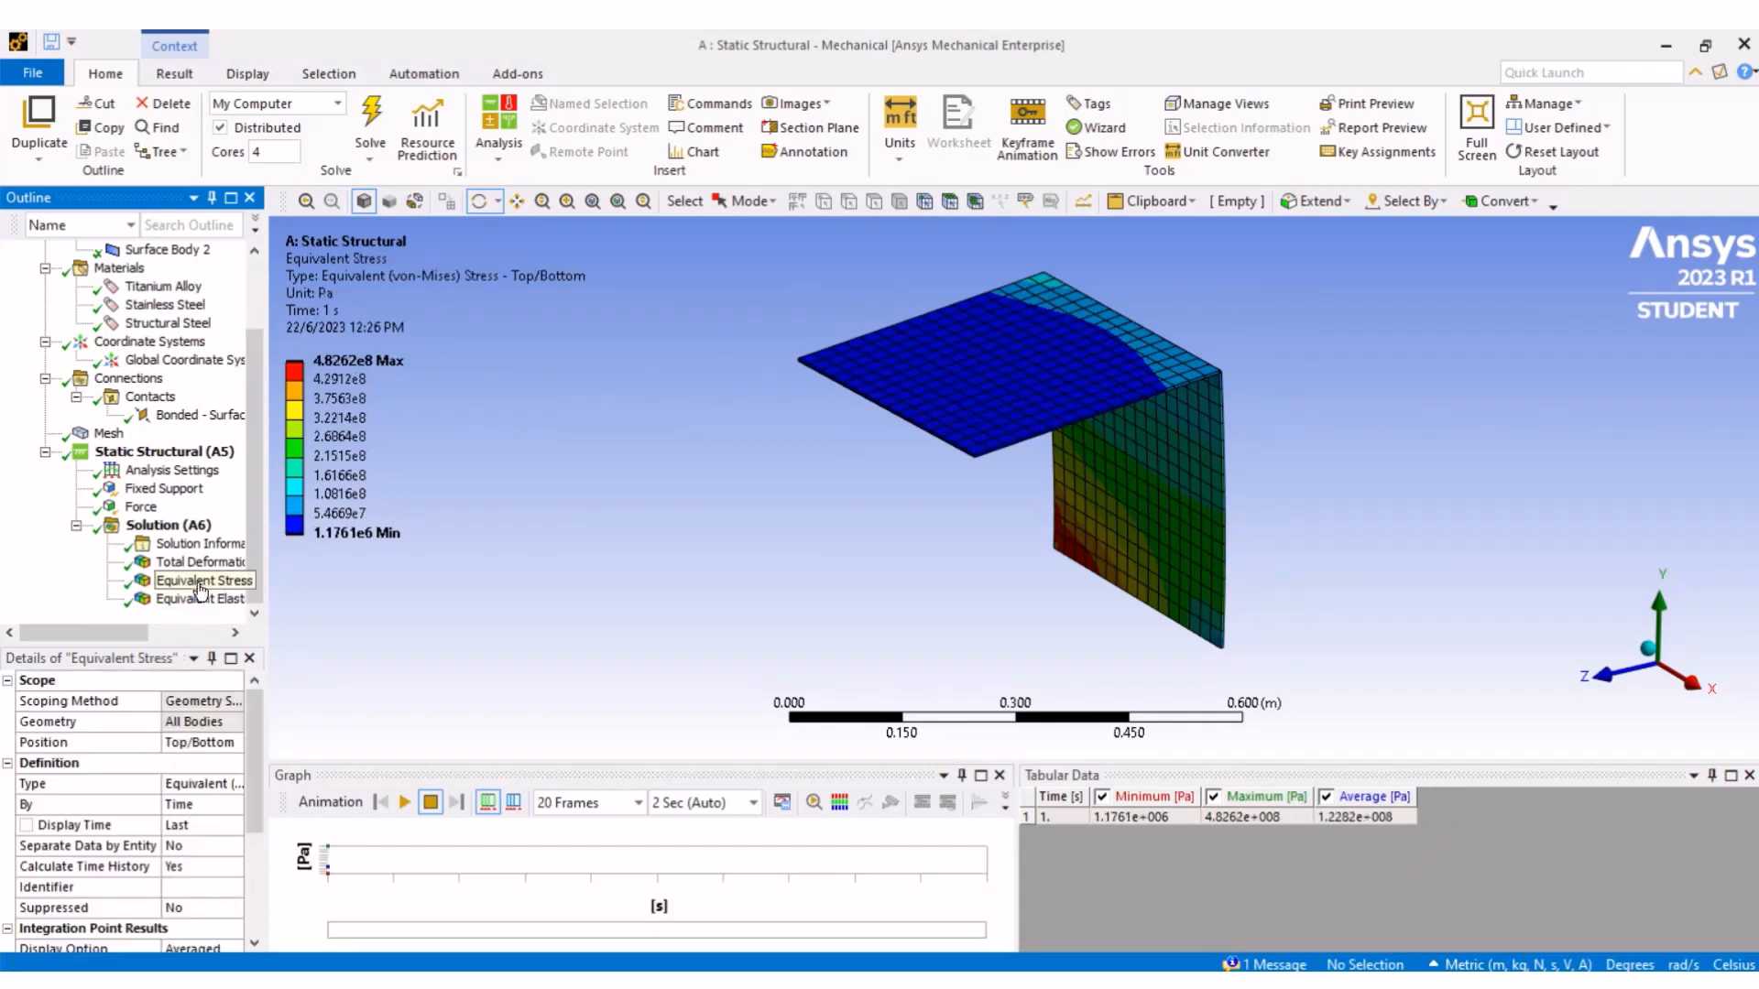
left_click(204, 564)
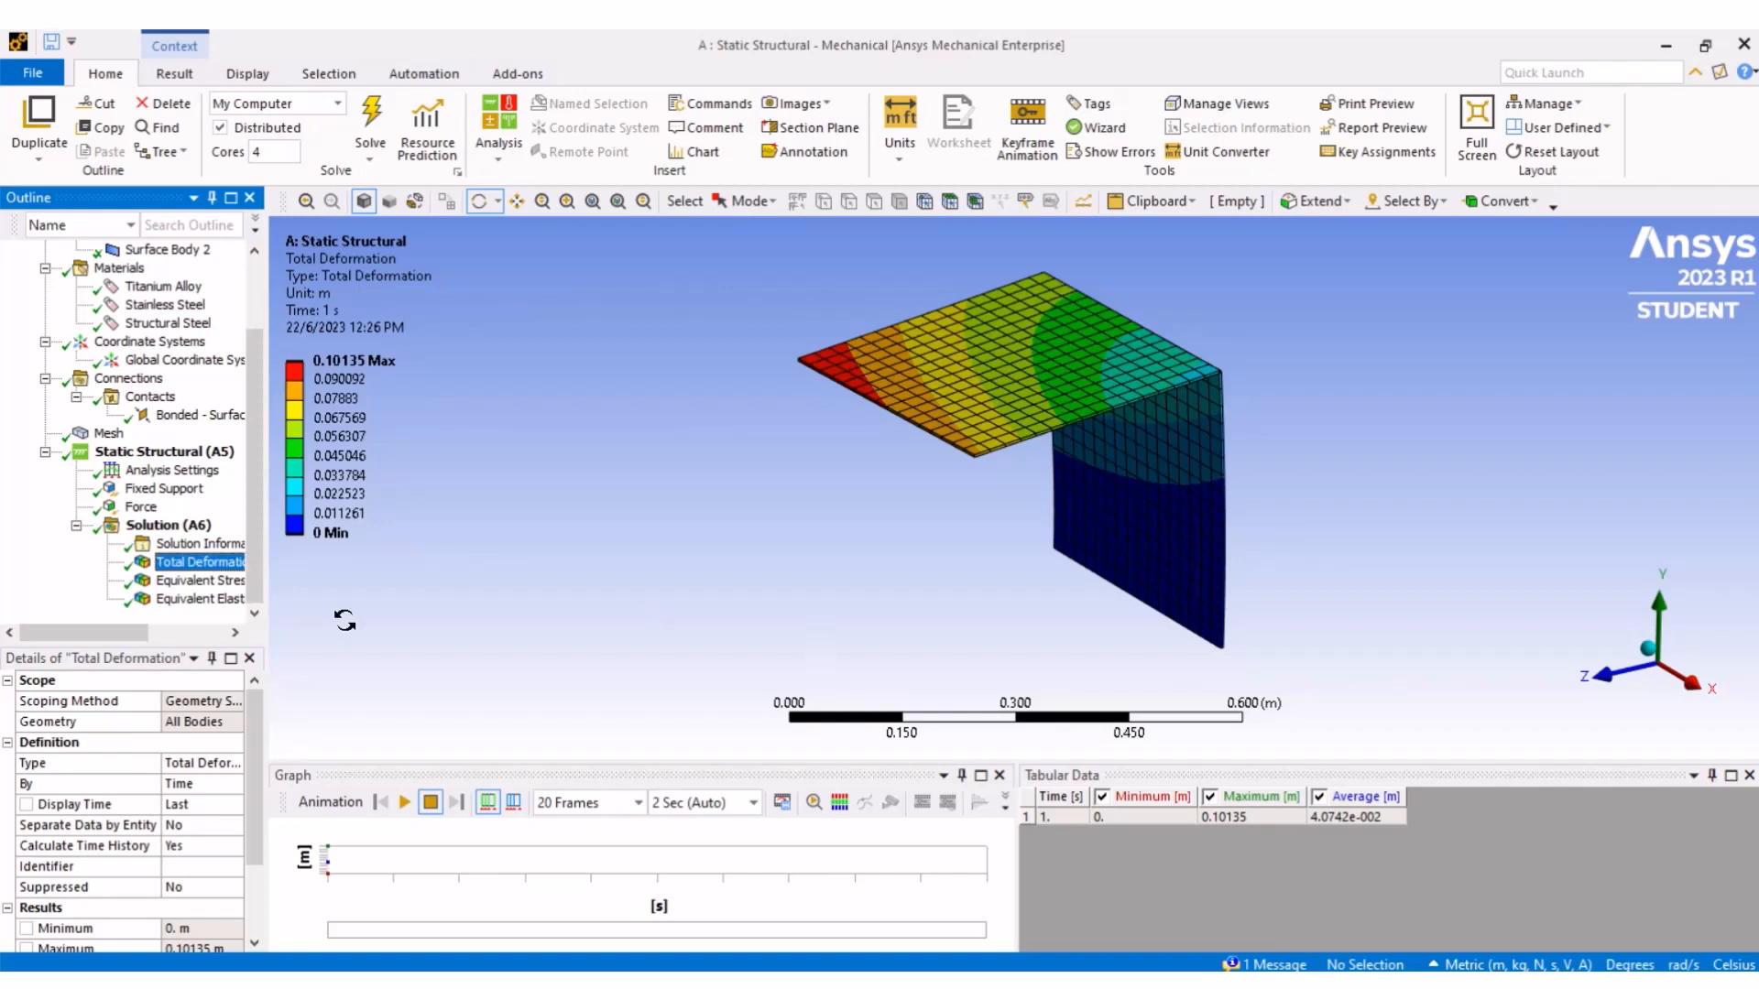
right_click(185, 528)
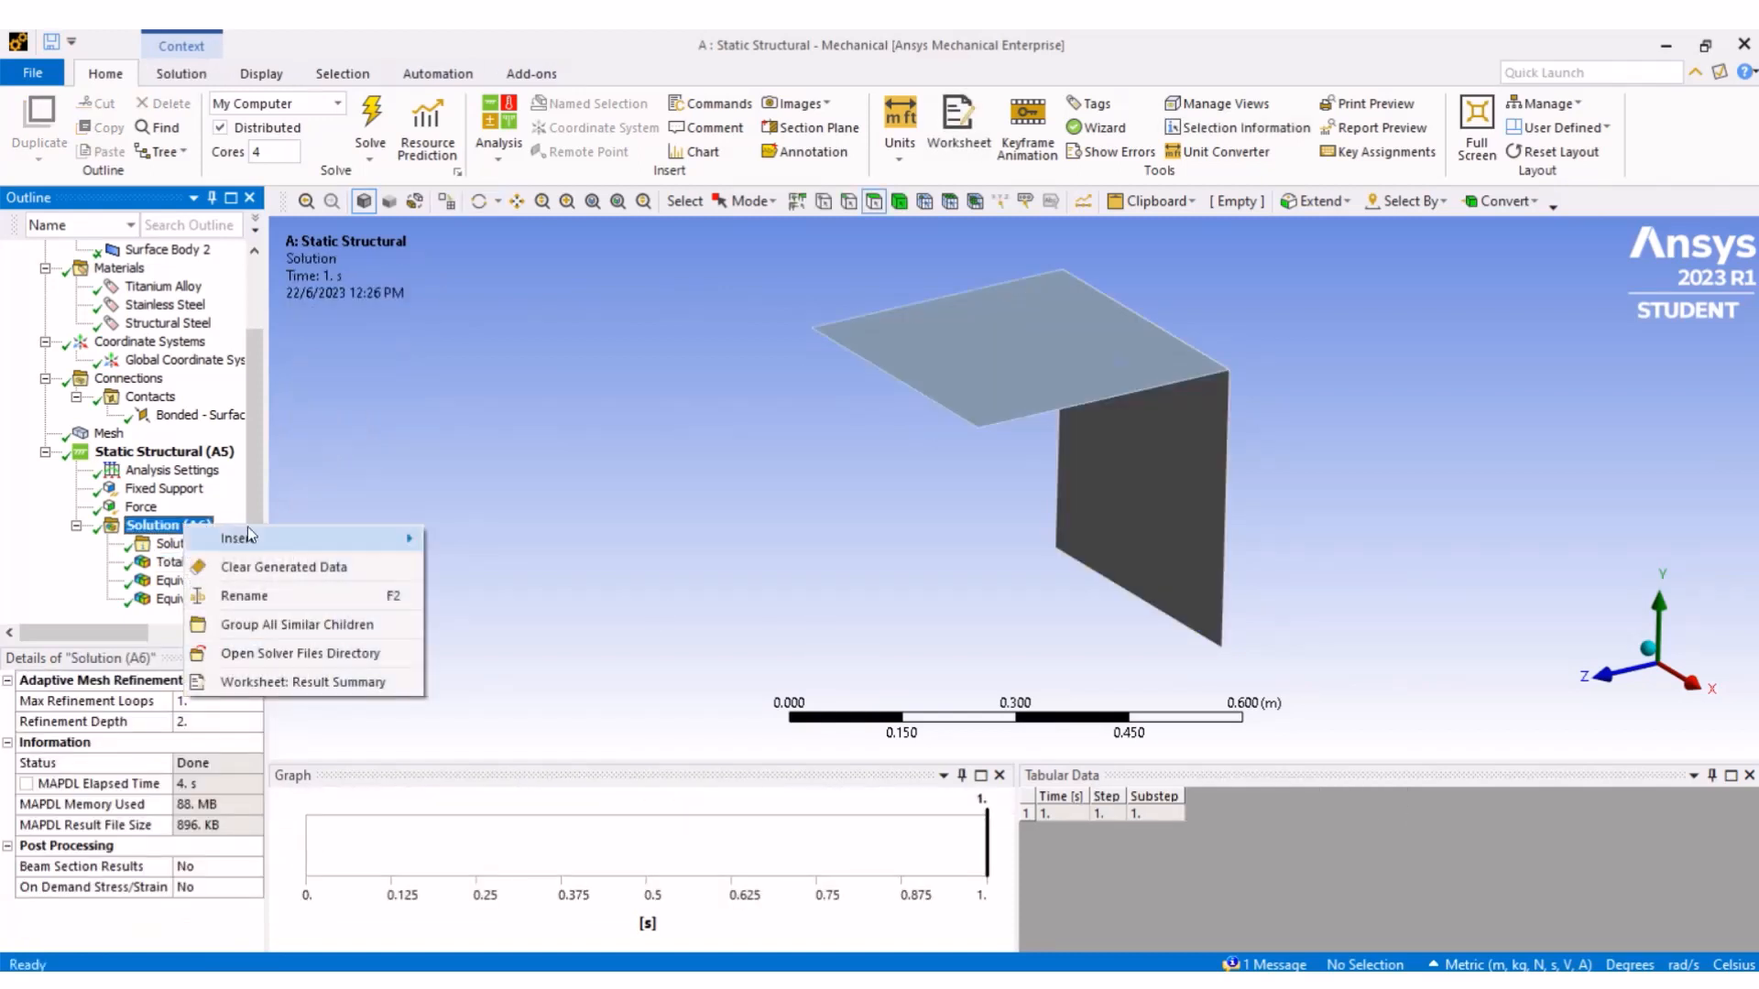
mouse_move(366, 539)
mouse_move(589, 540)
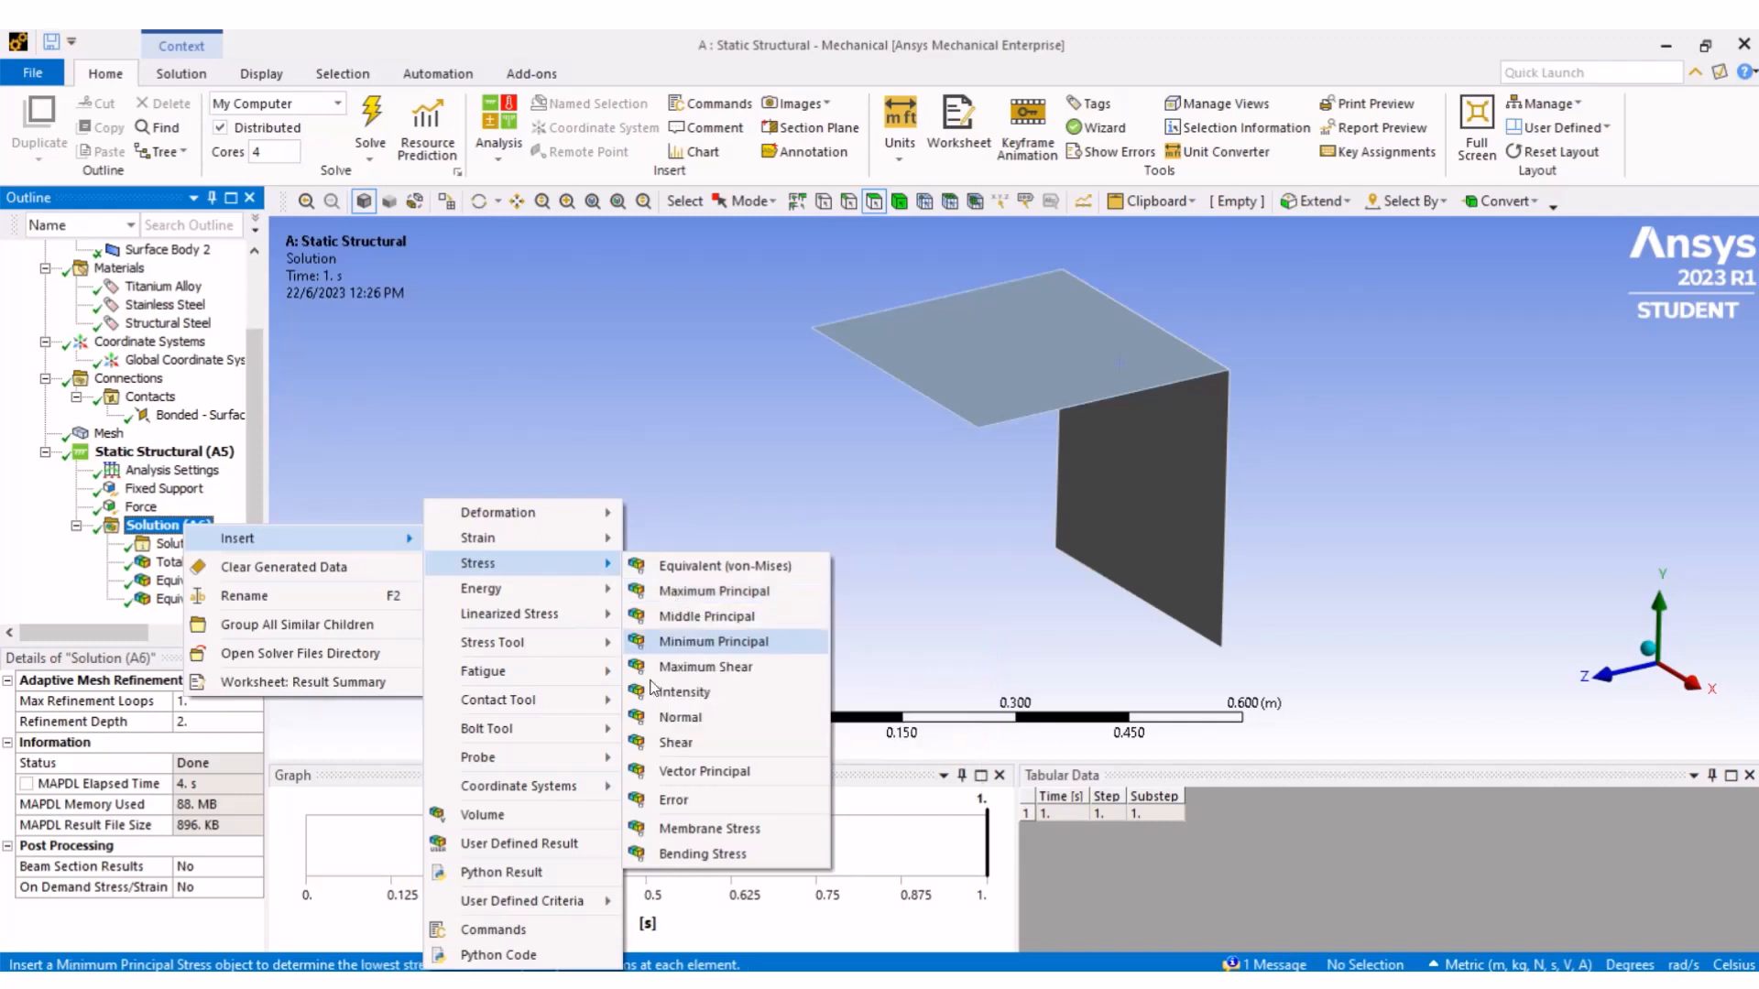
mouse_move(496, 494)
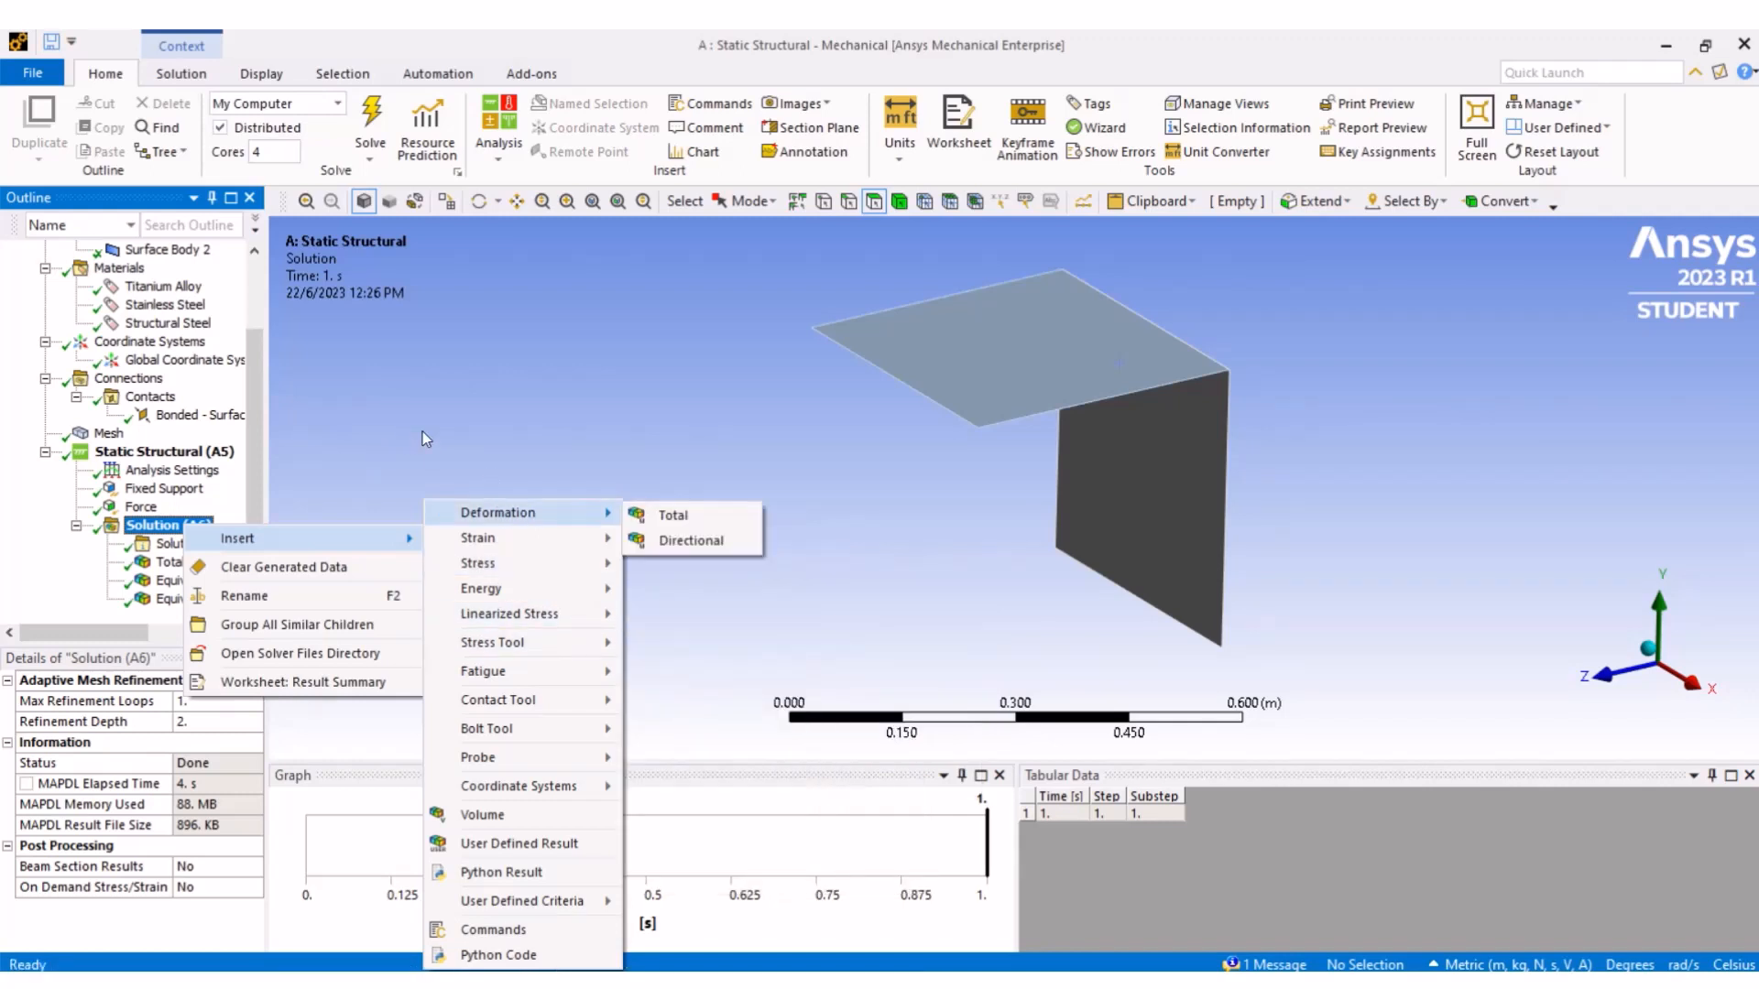
left_click(608, 394)
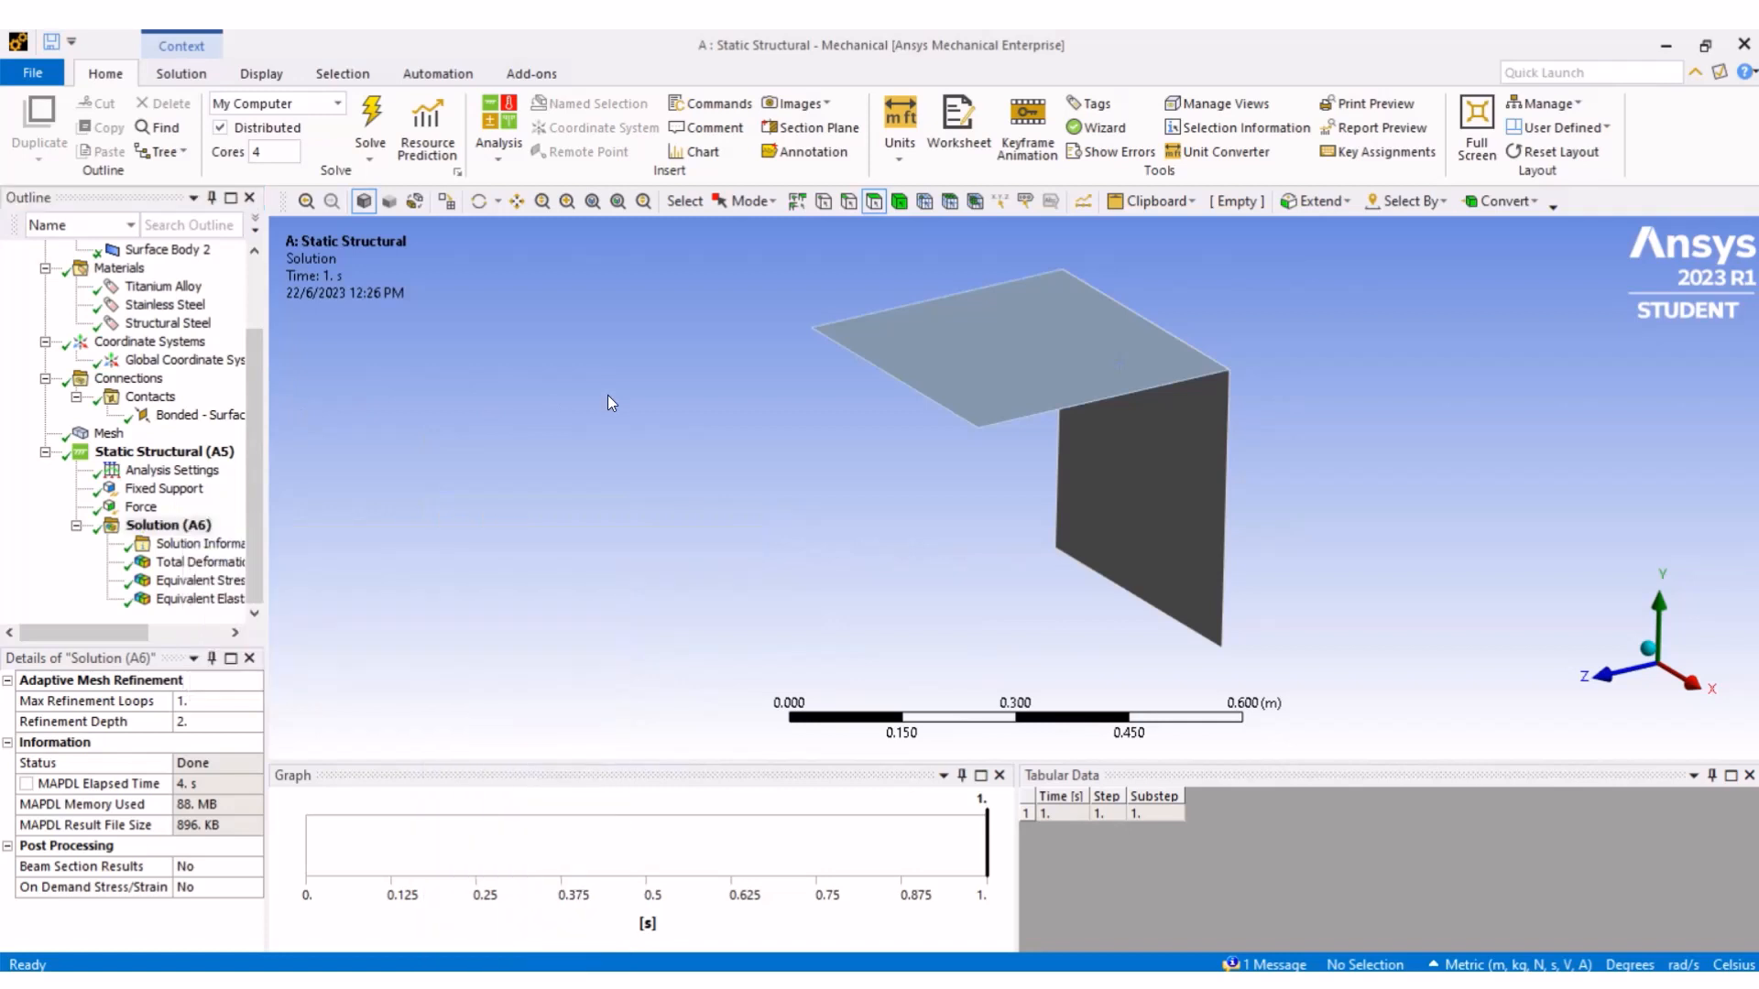
- Open the Total Deformation result
left_click(195, 563)
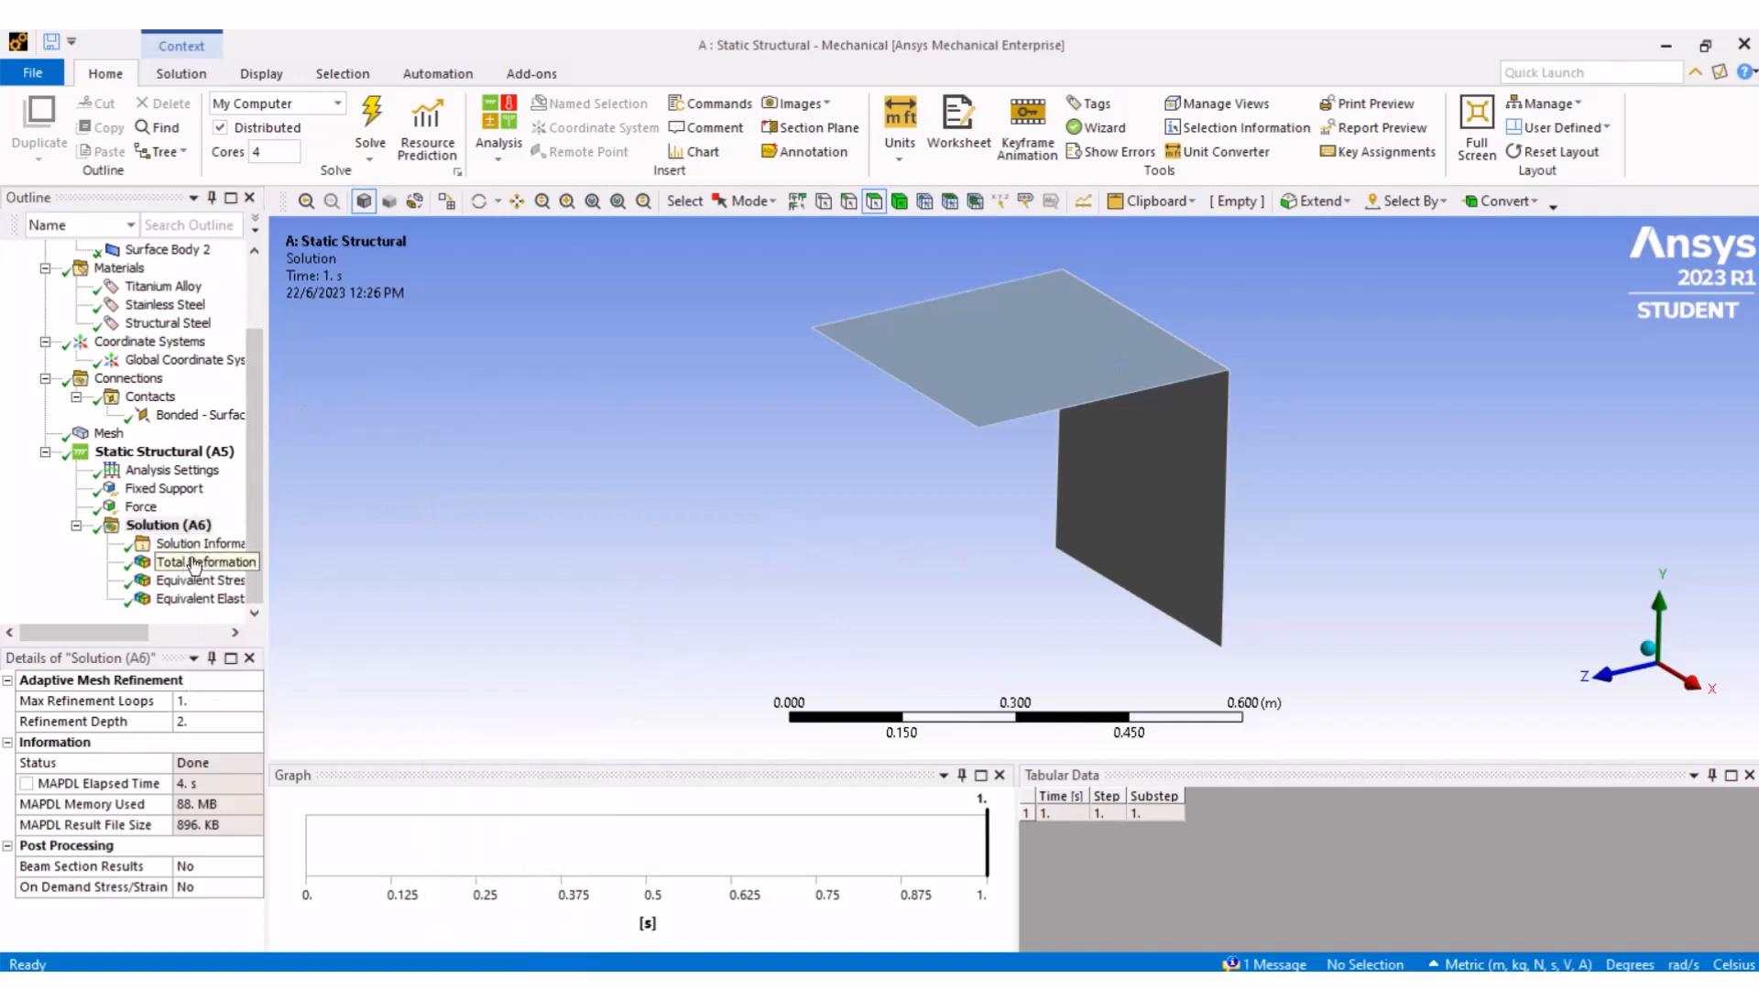